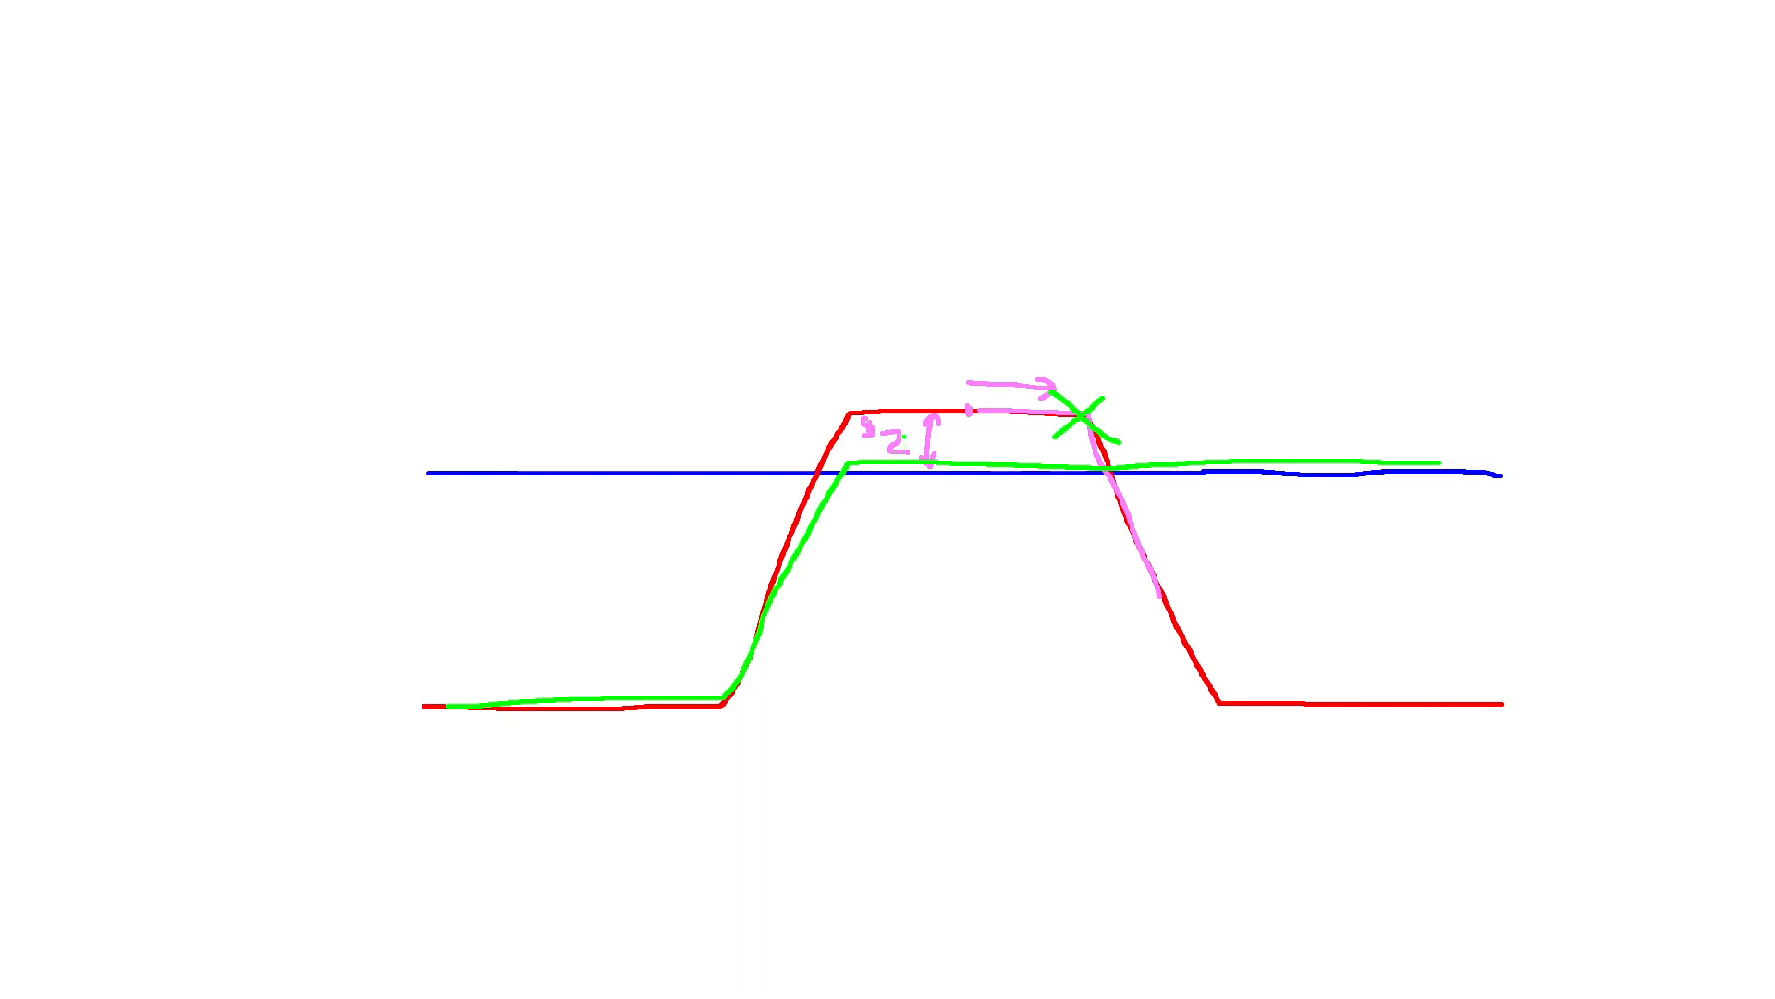
Annotate the payoff sketch with a green line below the blue one, a pink returning arrow, a green X at the plateau's left corner and "~ -1x".
drag(997, 479, 1253, 480)
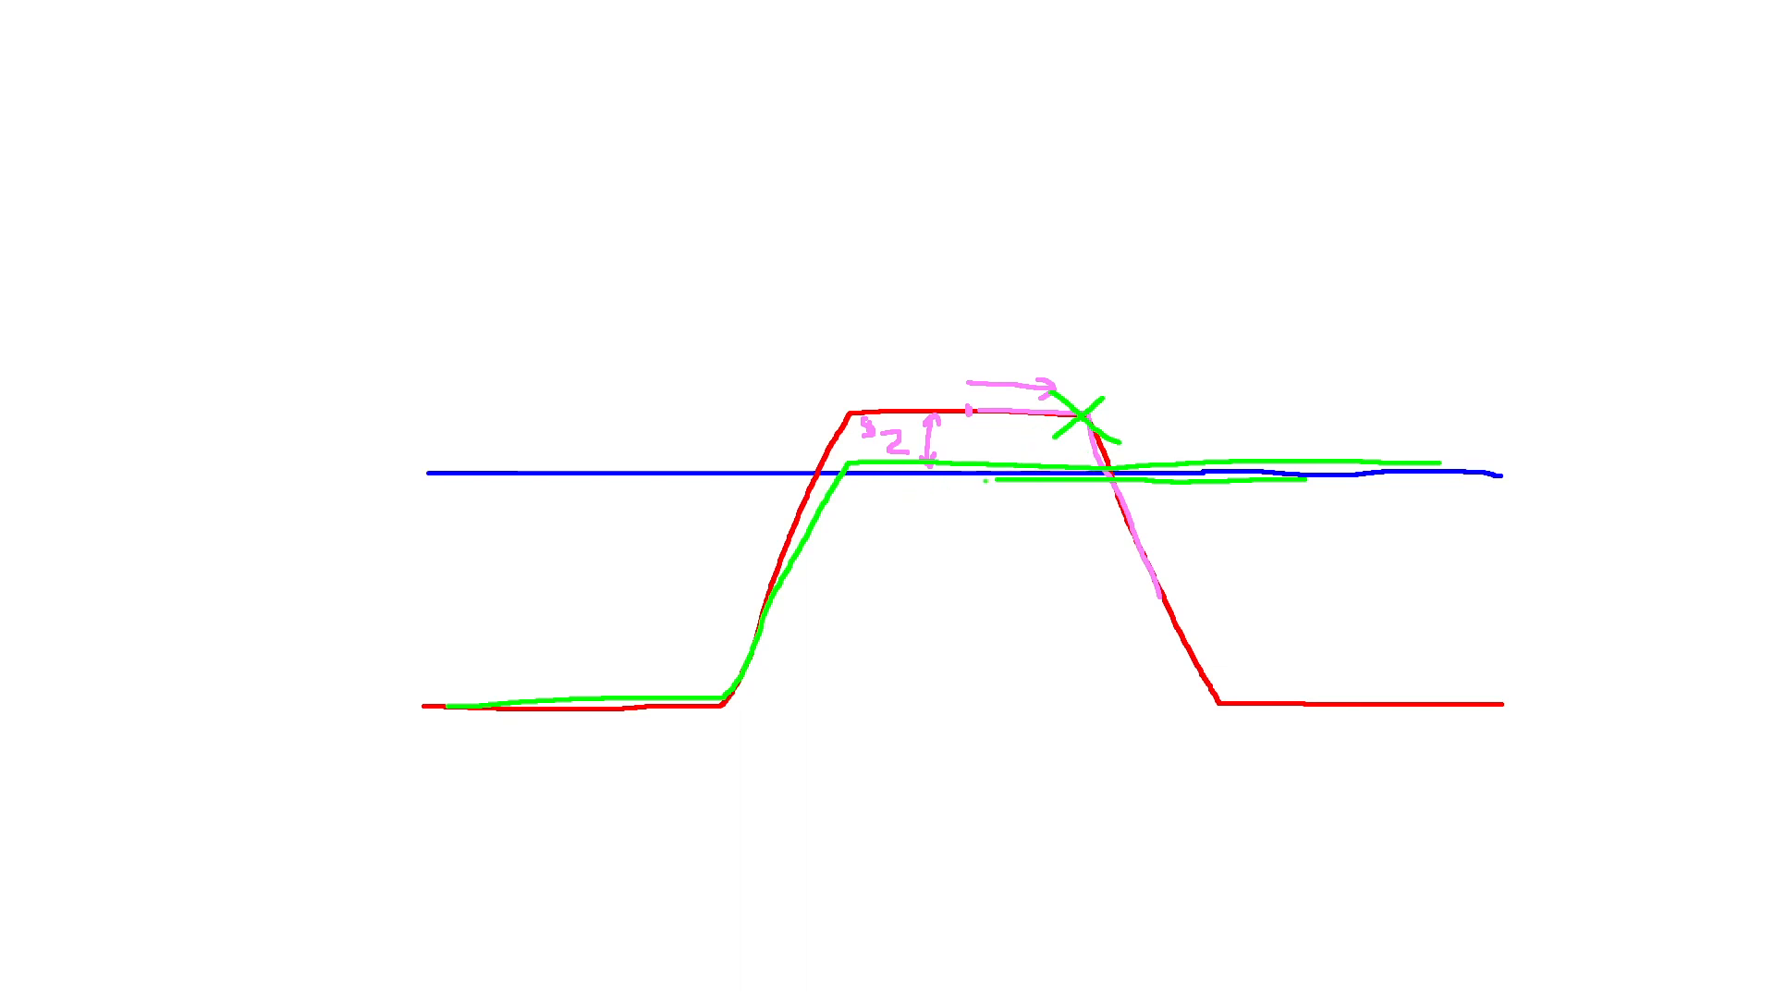
mouse_move(883, 361)
mouse_down()
mouse_move(1059, 361)
mouse_move(871, 343)
mouse_move(911, 357)
mouse_up()
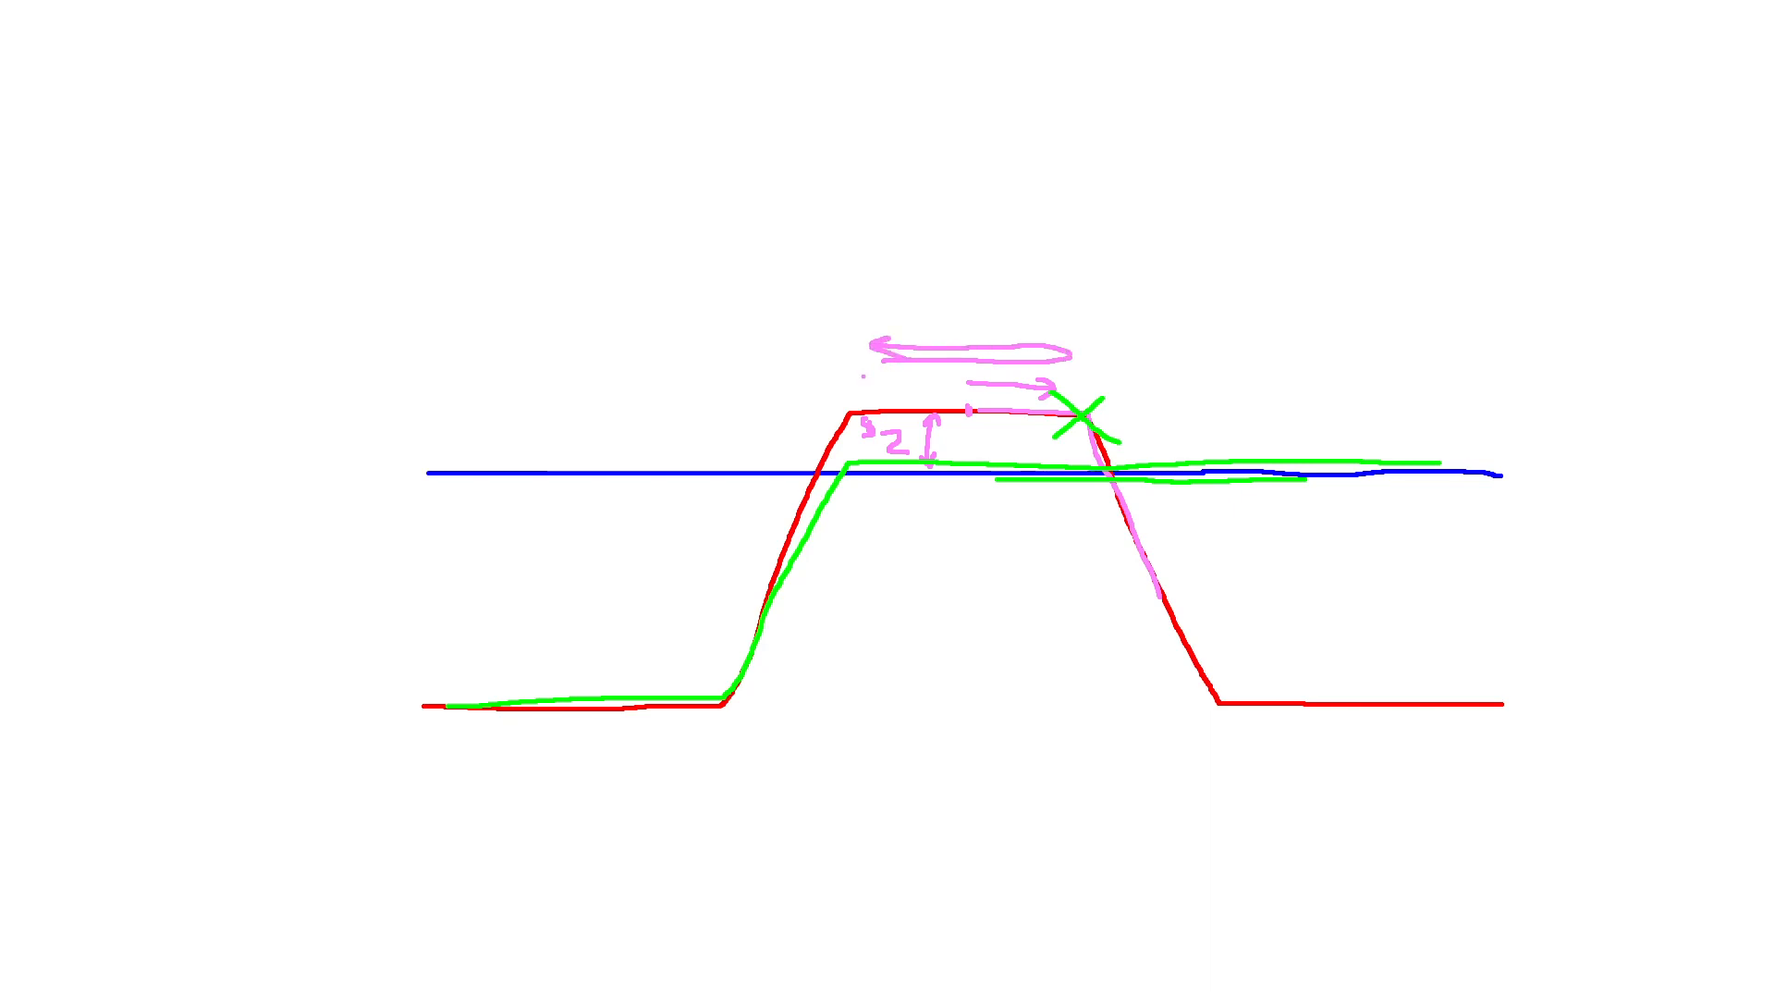
mouse_move(835, 400)
mouse_down()
mouse_move(883, 432)
mouse_move(833, 433)
mouse_up()
mouse_move(1148, 351)
mouse_down()
mouse_move(1286, 350)
mouse_move(1288, 370)
mouse_move(1323, 372)
mouse_move(1298, 377)
mouse_up()
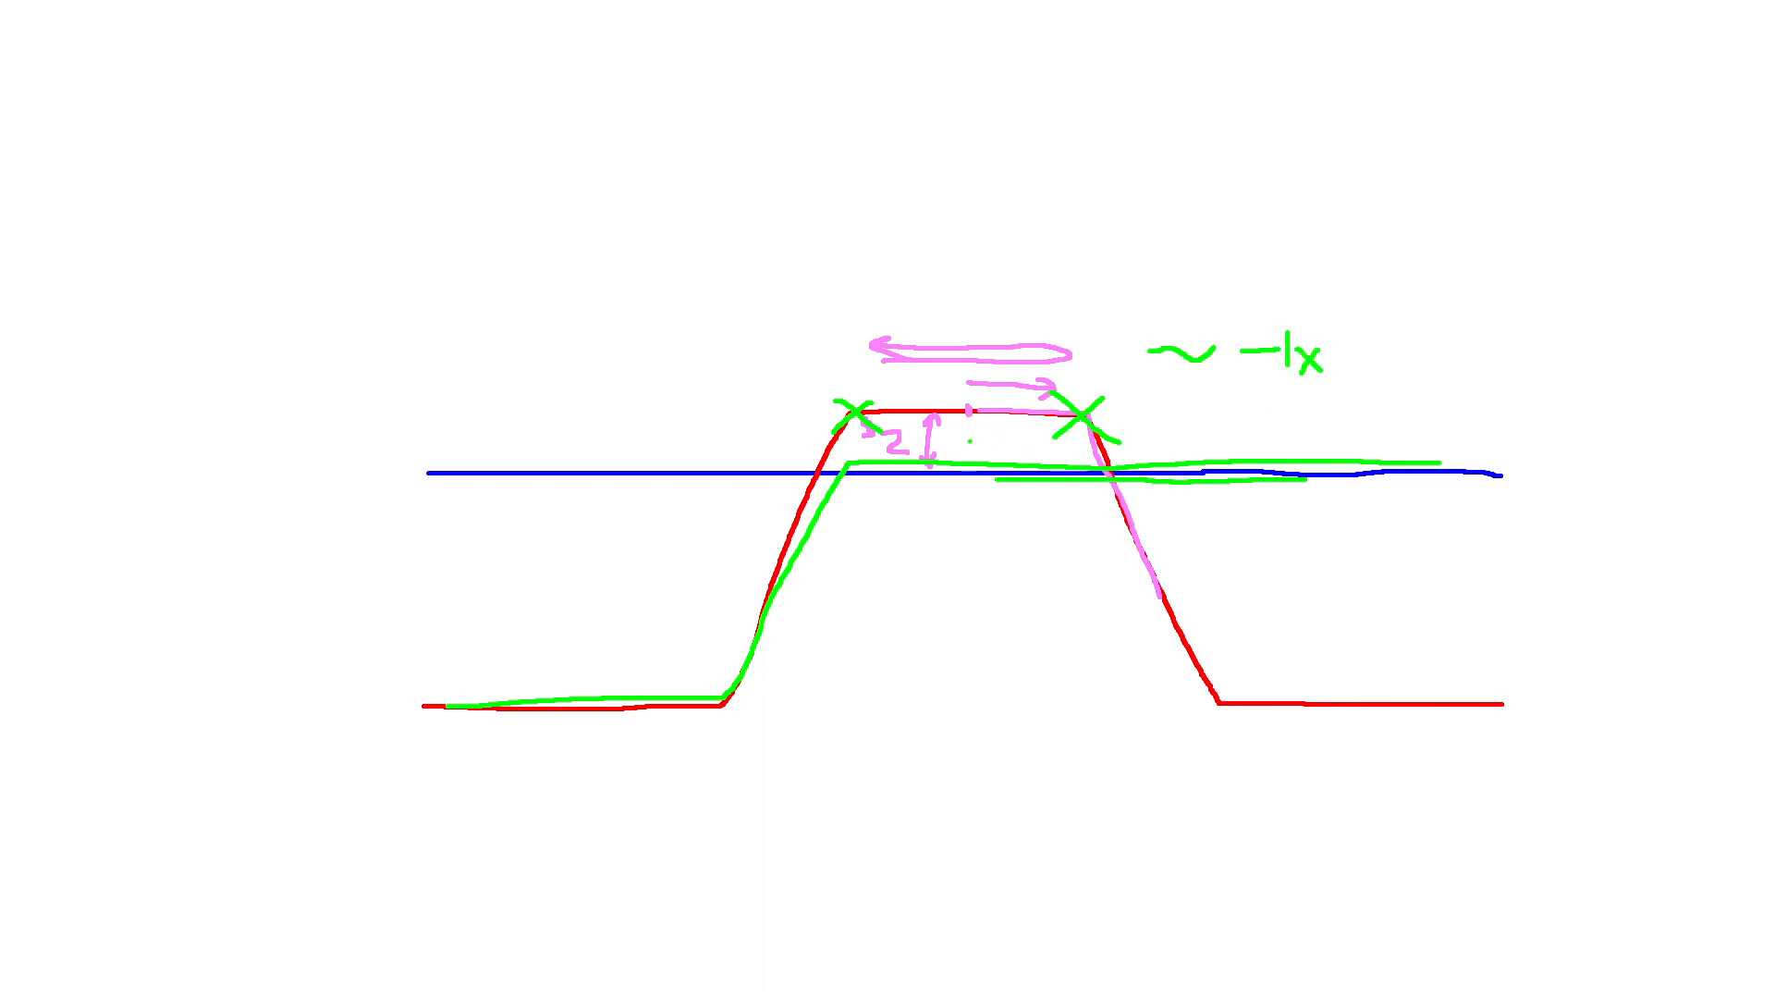
Circle the pink 2 in green, write "3%" in blue above the payoff sketch, and close the drawing.
mouse_move(914, 426)
mouse_down()
mouse_move(883, 413)
mouse_move(855, 458)
mouse_move(931, 430)
mouse_up()
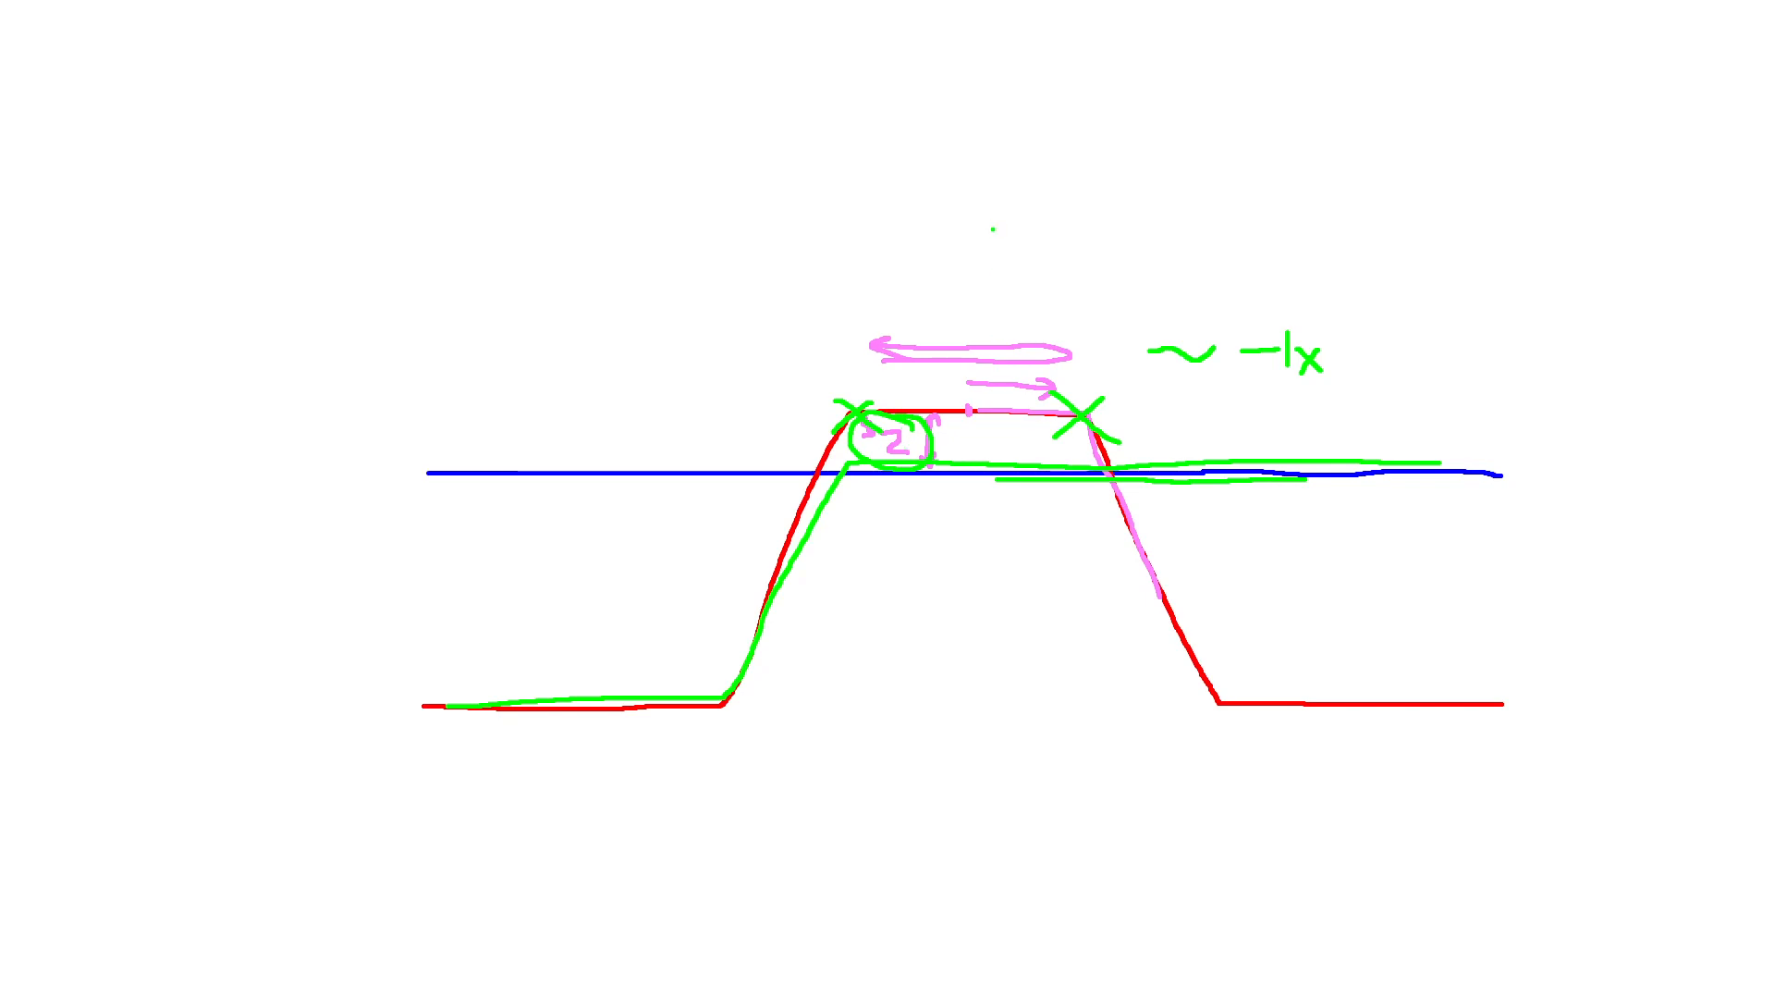
mouse_move(960, 209)
mouse_down()
mouse_move(980, 207)
mouse_move(962, 242)
mouse_move(1031, 235)
mouse_up()
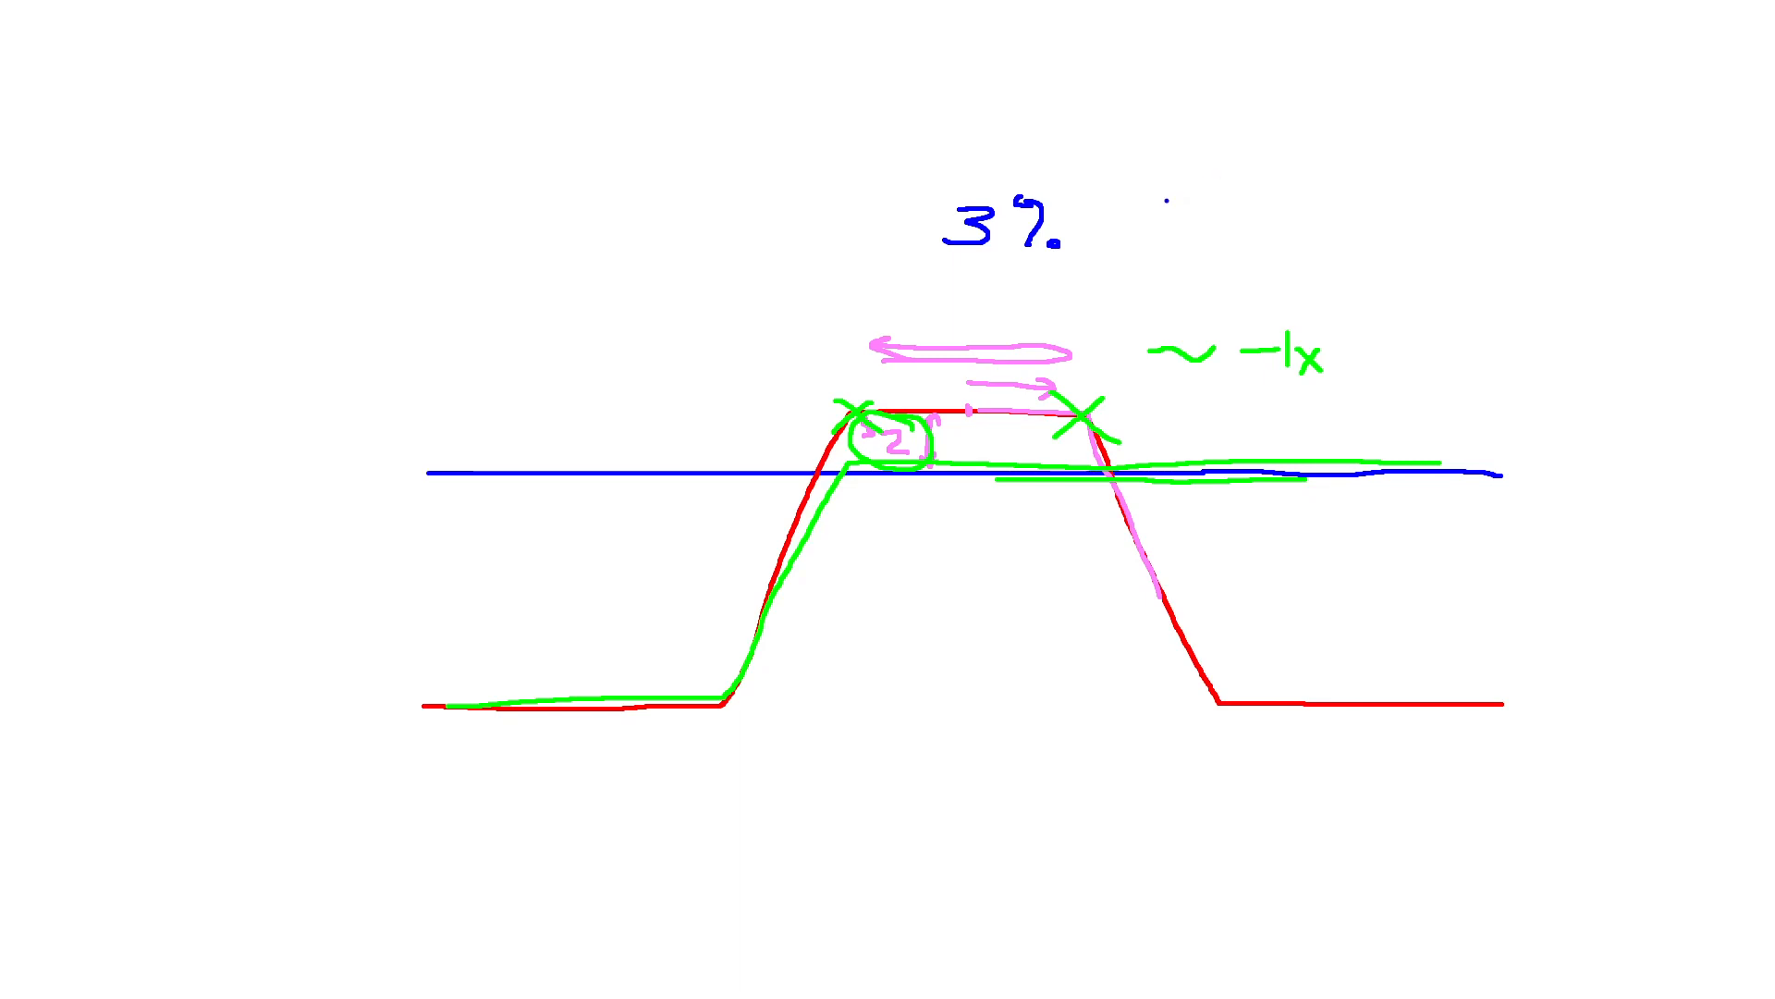
key(Escape)
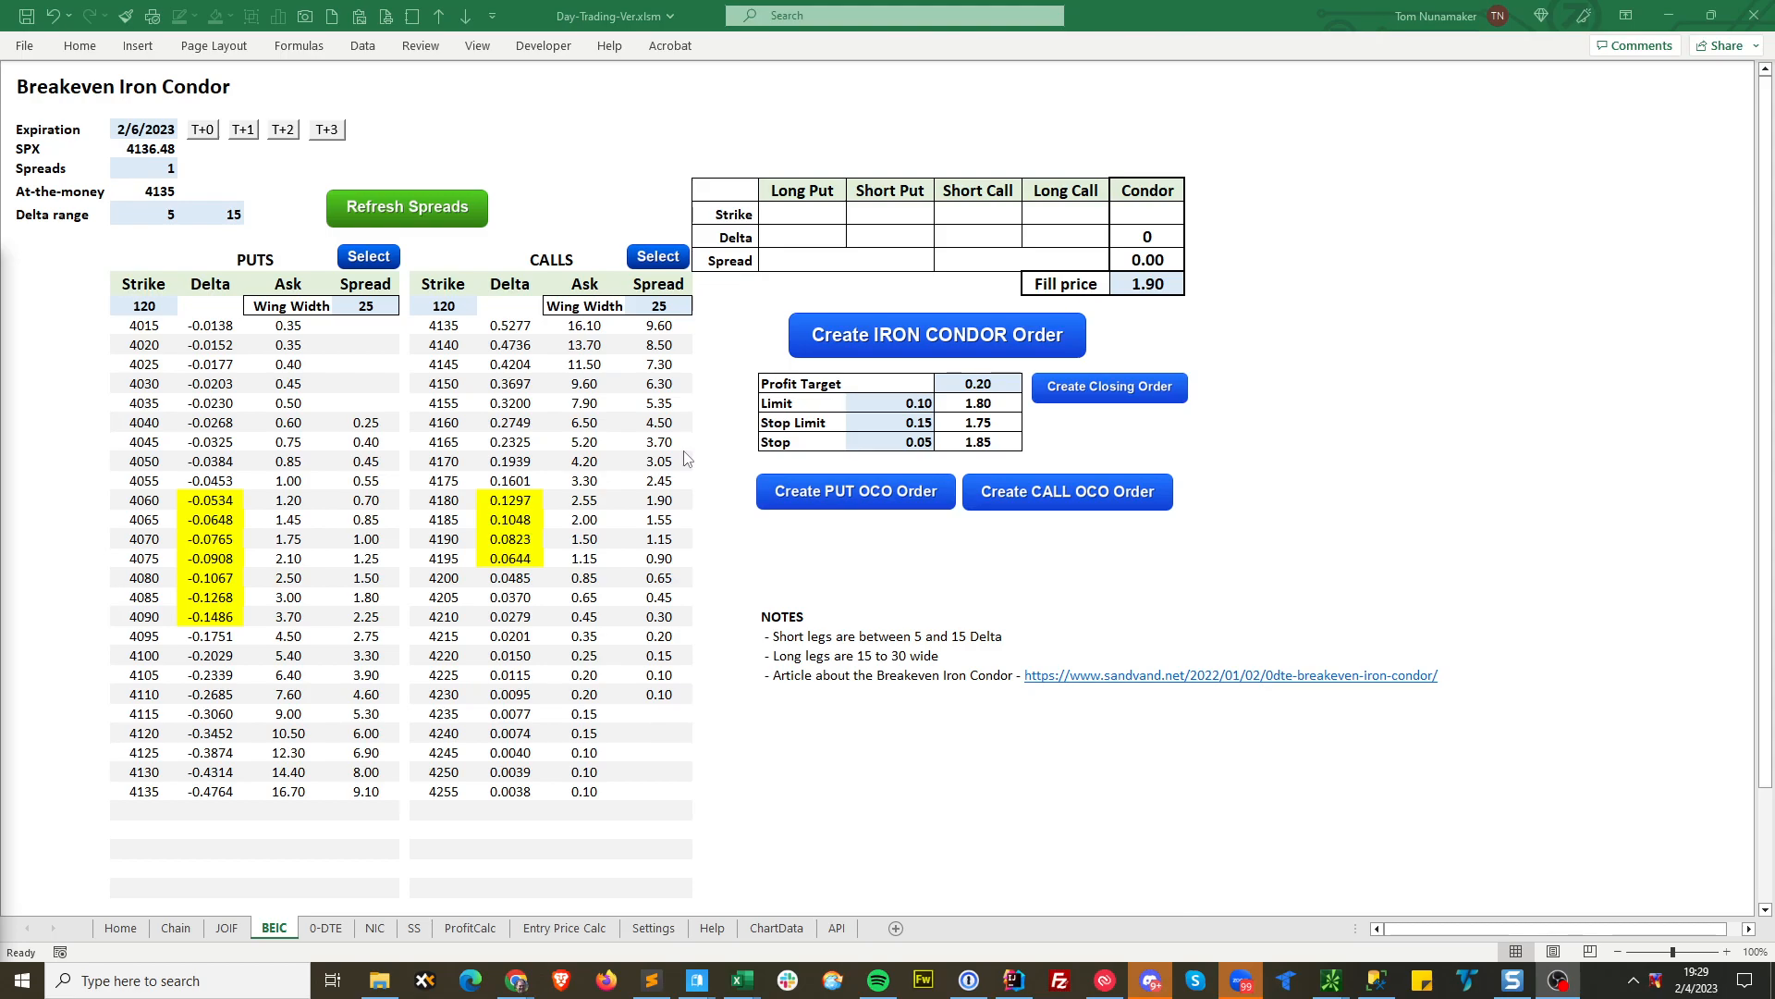
Try different spread quantities for the condor, entering 10 and then 2.
click(123, 132)
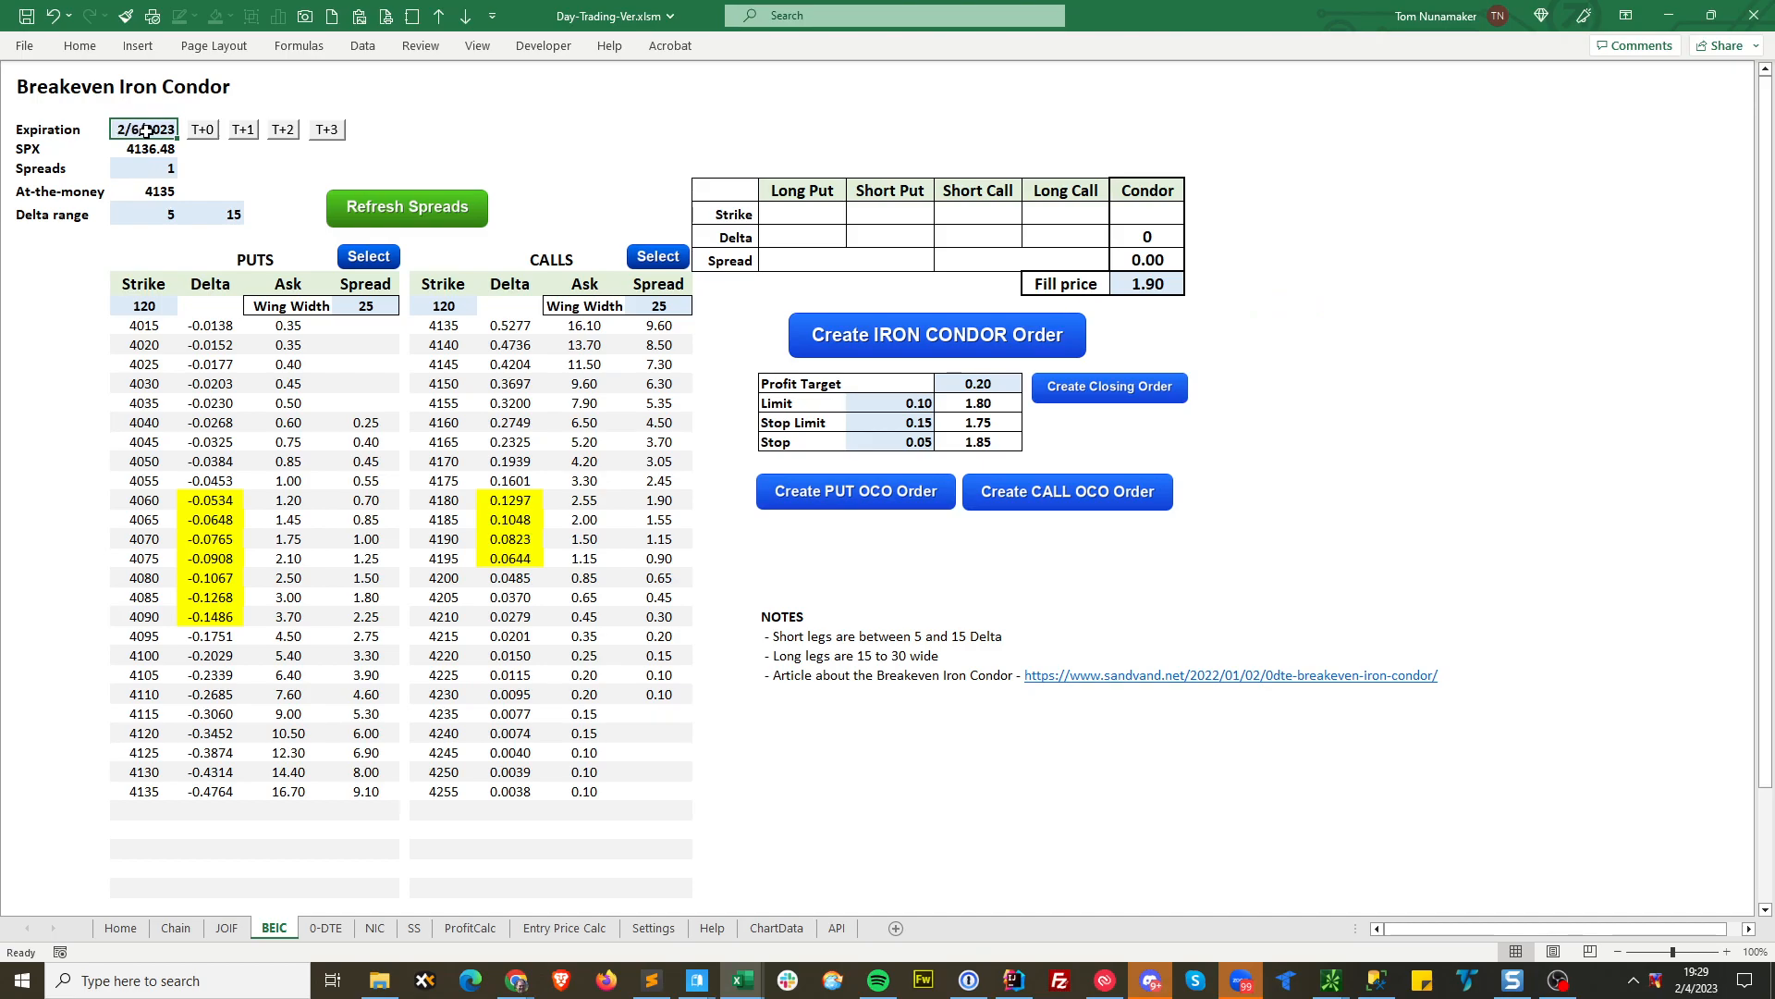
click(141, 150)
click(154, 170)
text(10)
key(Return)
key(Up)
text(2)
Abandon the stray entry in the SPX cell and set the number of spreads to 1.
key(Up)
text(1)
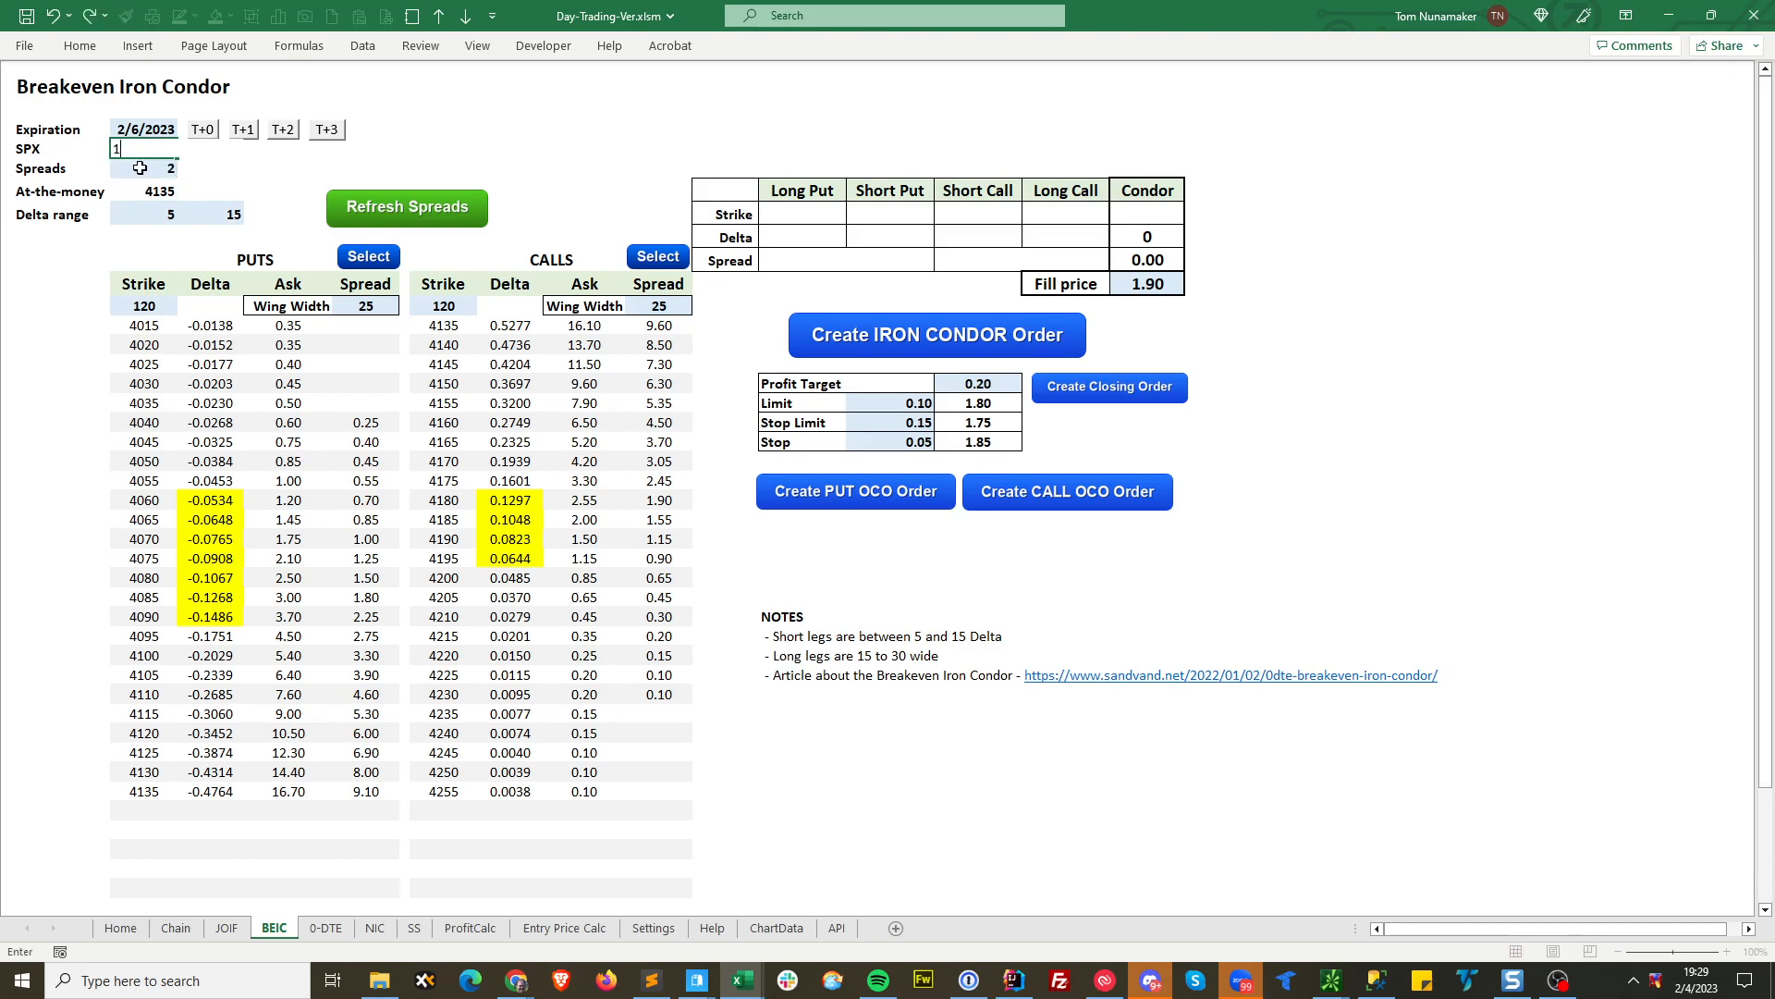
key(BackSpace)
text(=Home!H7)
click(140, 168)
key(Escape)
click(140, 167)
text(1)
key(Return)
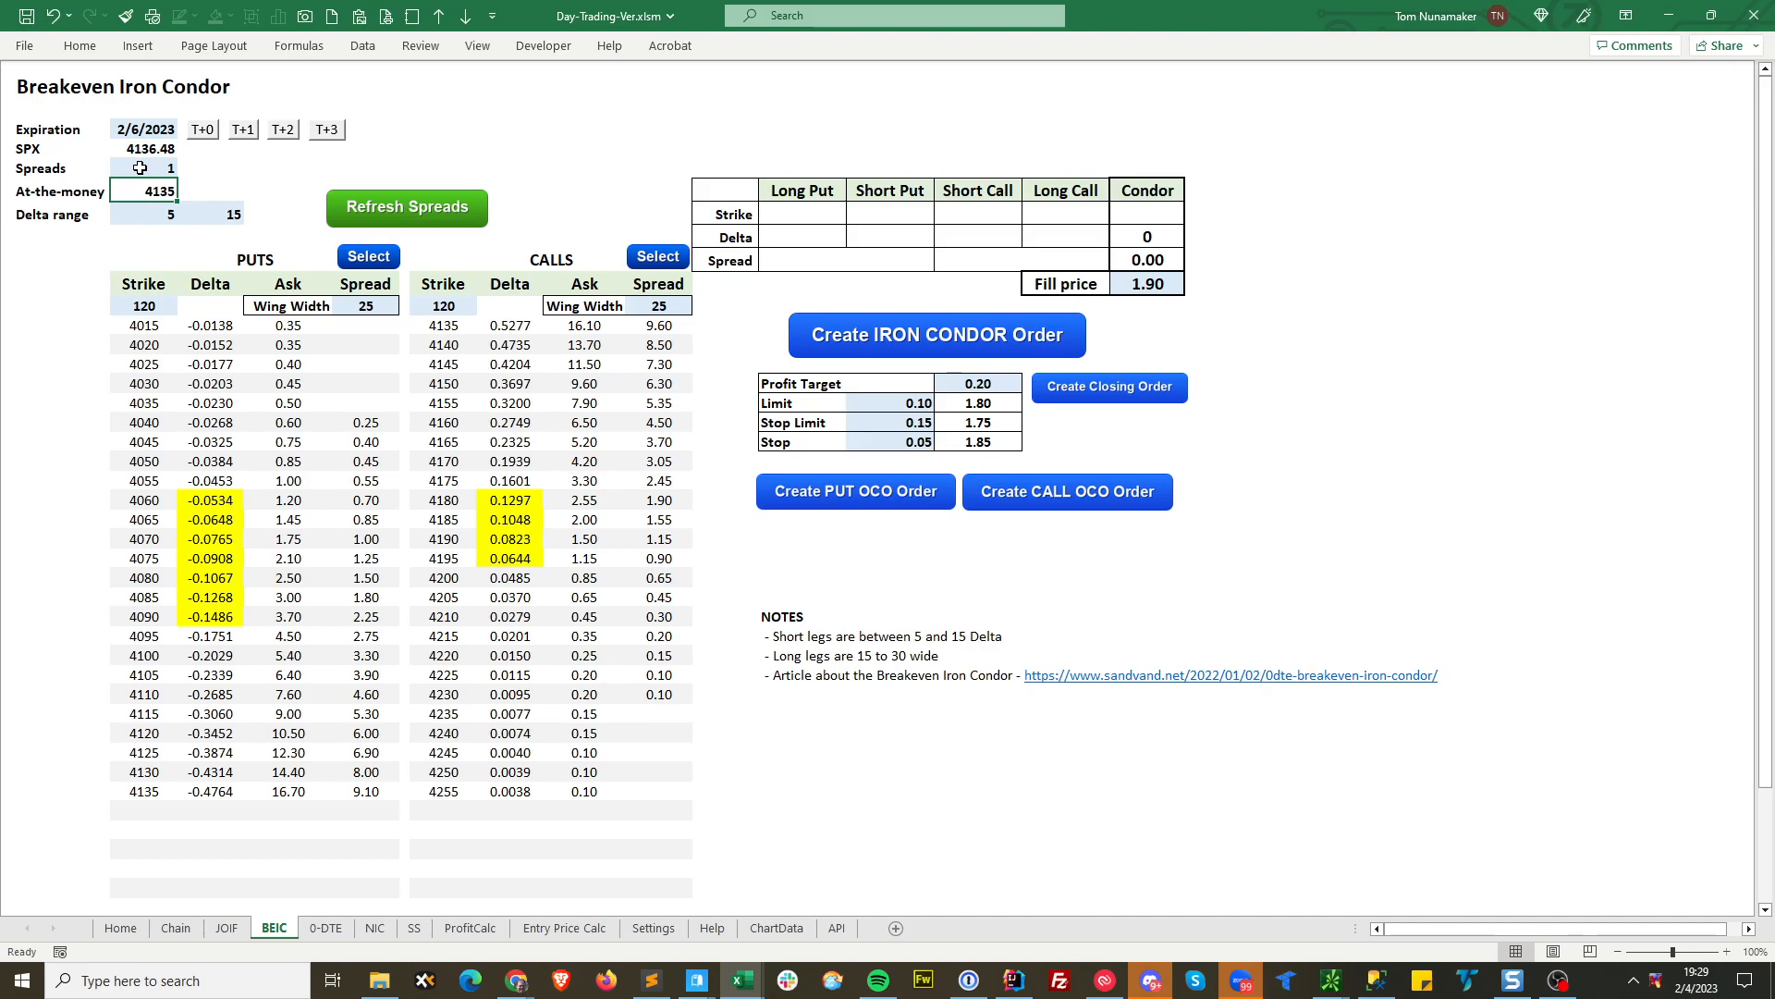
Check the delta range limits and load the 1.00 put spread at strike 4070 as the condor's put side.
click(159, 217)
click(219, 214)
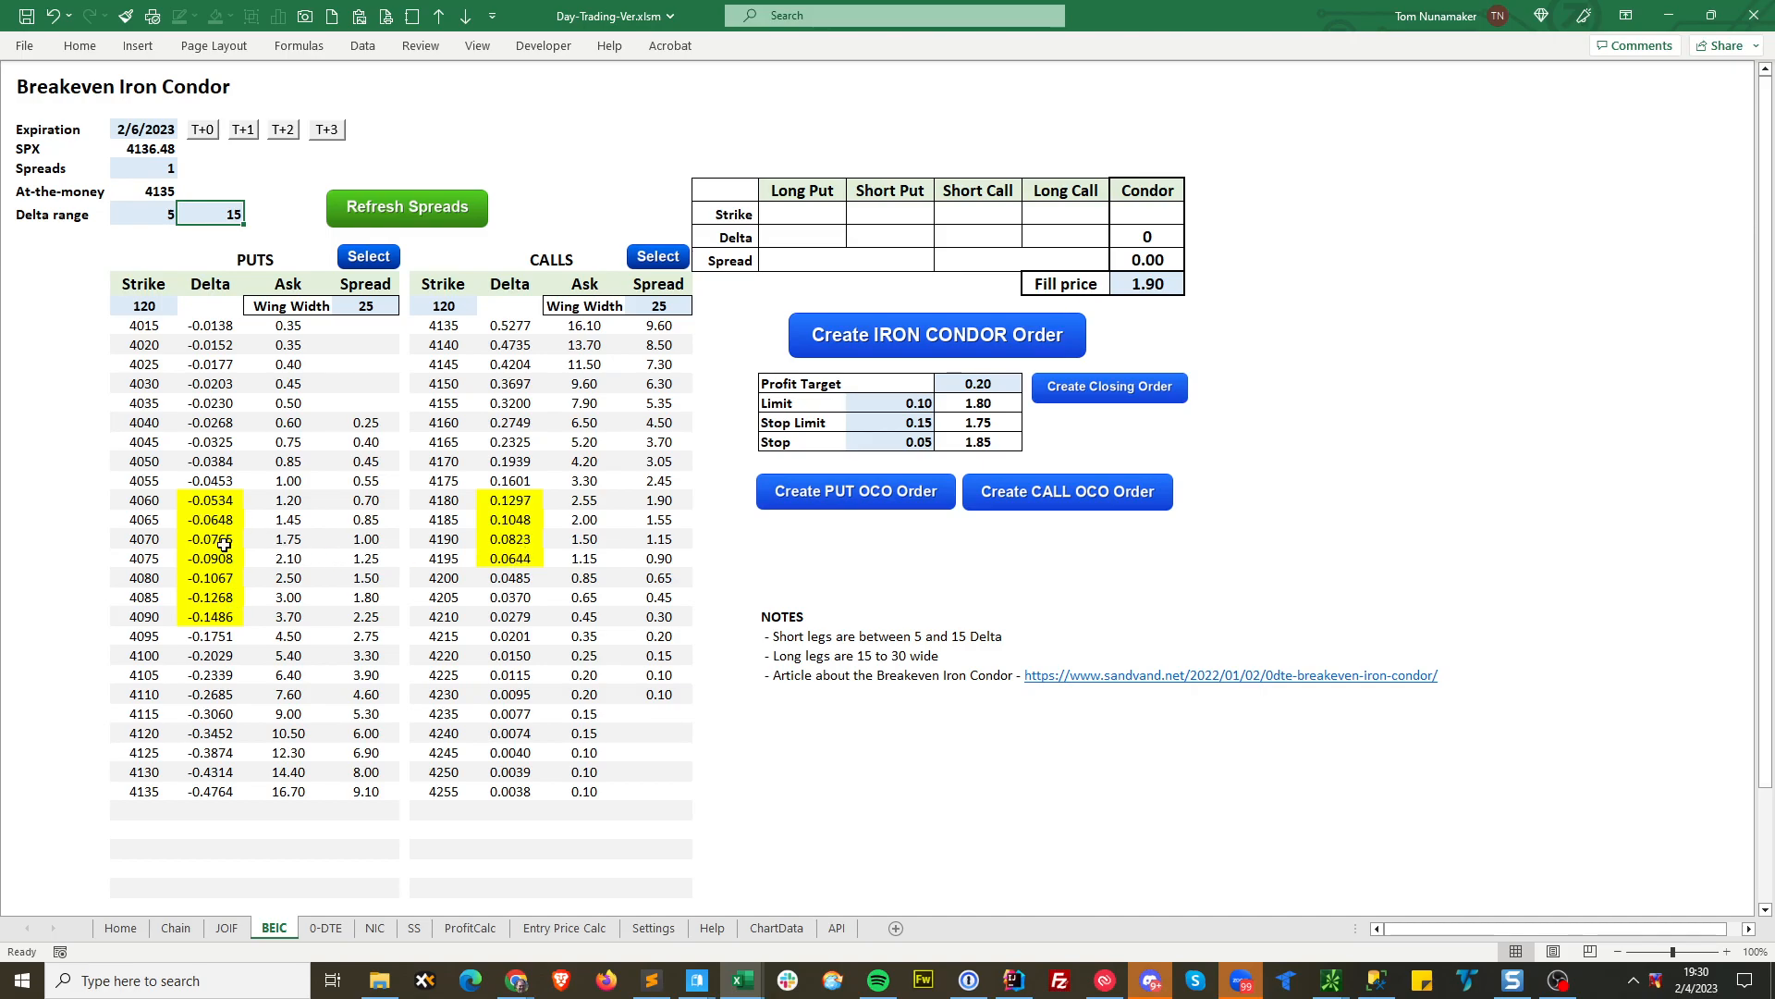
click(368, 544)
click(366, 558)
click(373, 542)
click(369, 259)
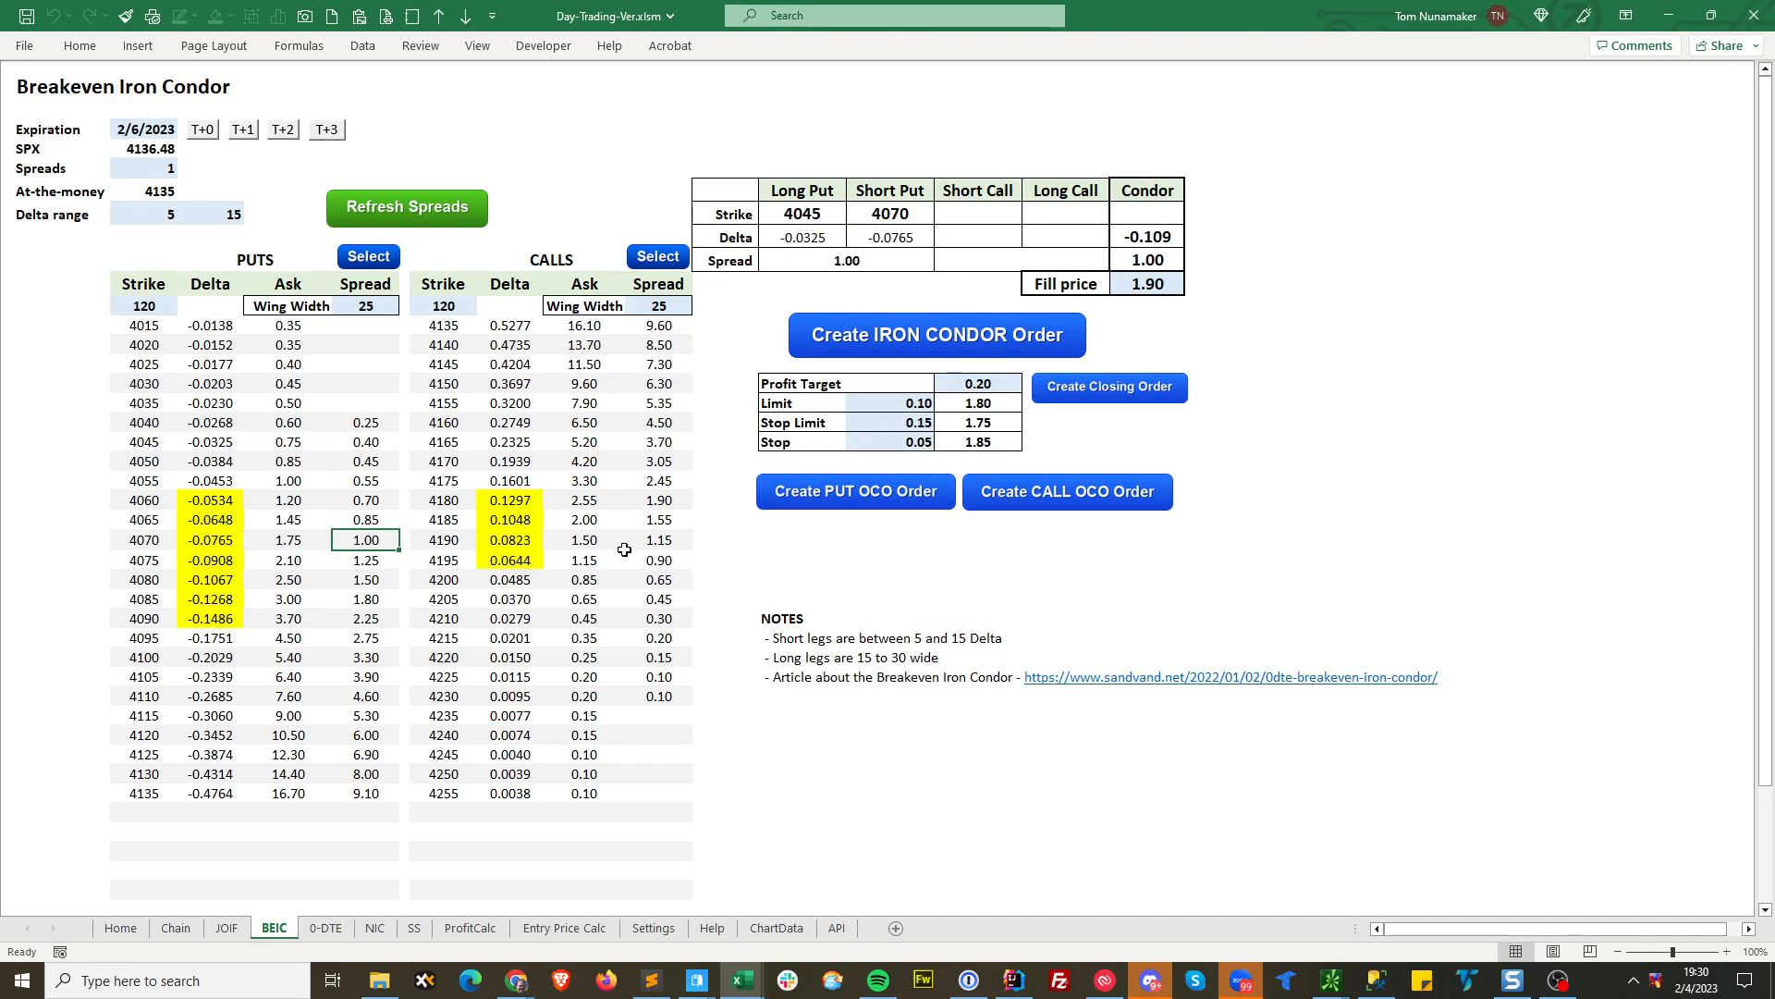
Try to create the iron condor order, and load the 1.15 call spread at strike 4190 as the condor's call side.
click(921, 344)
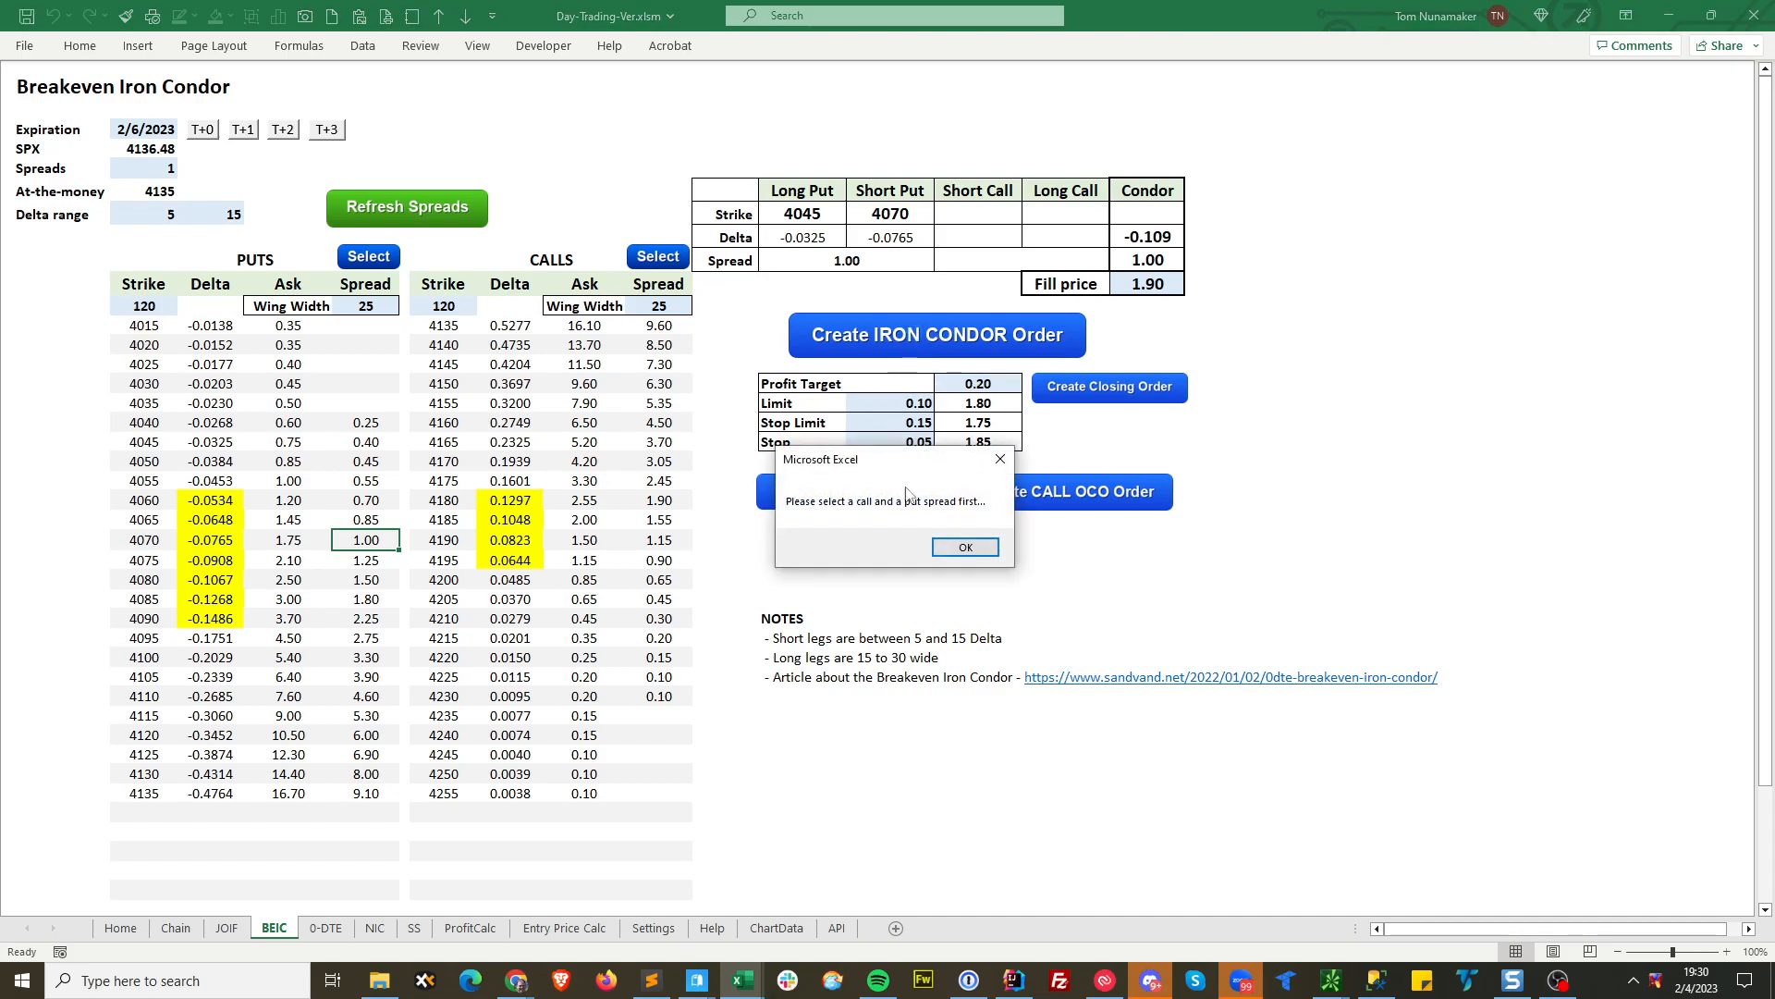
click(958, 546)
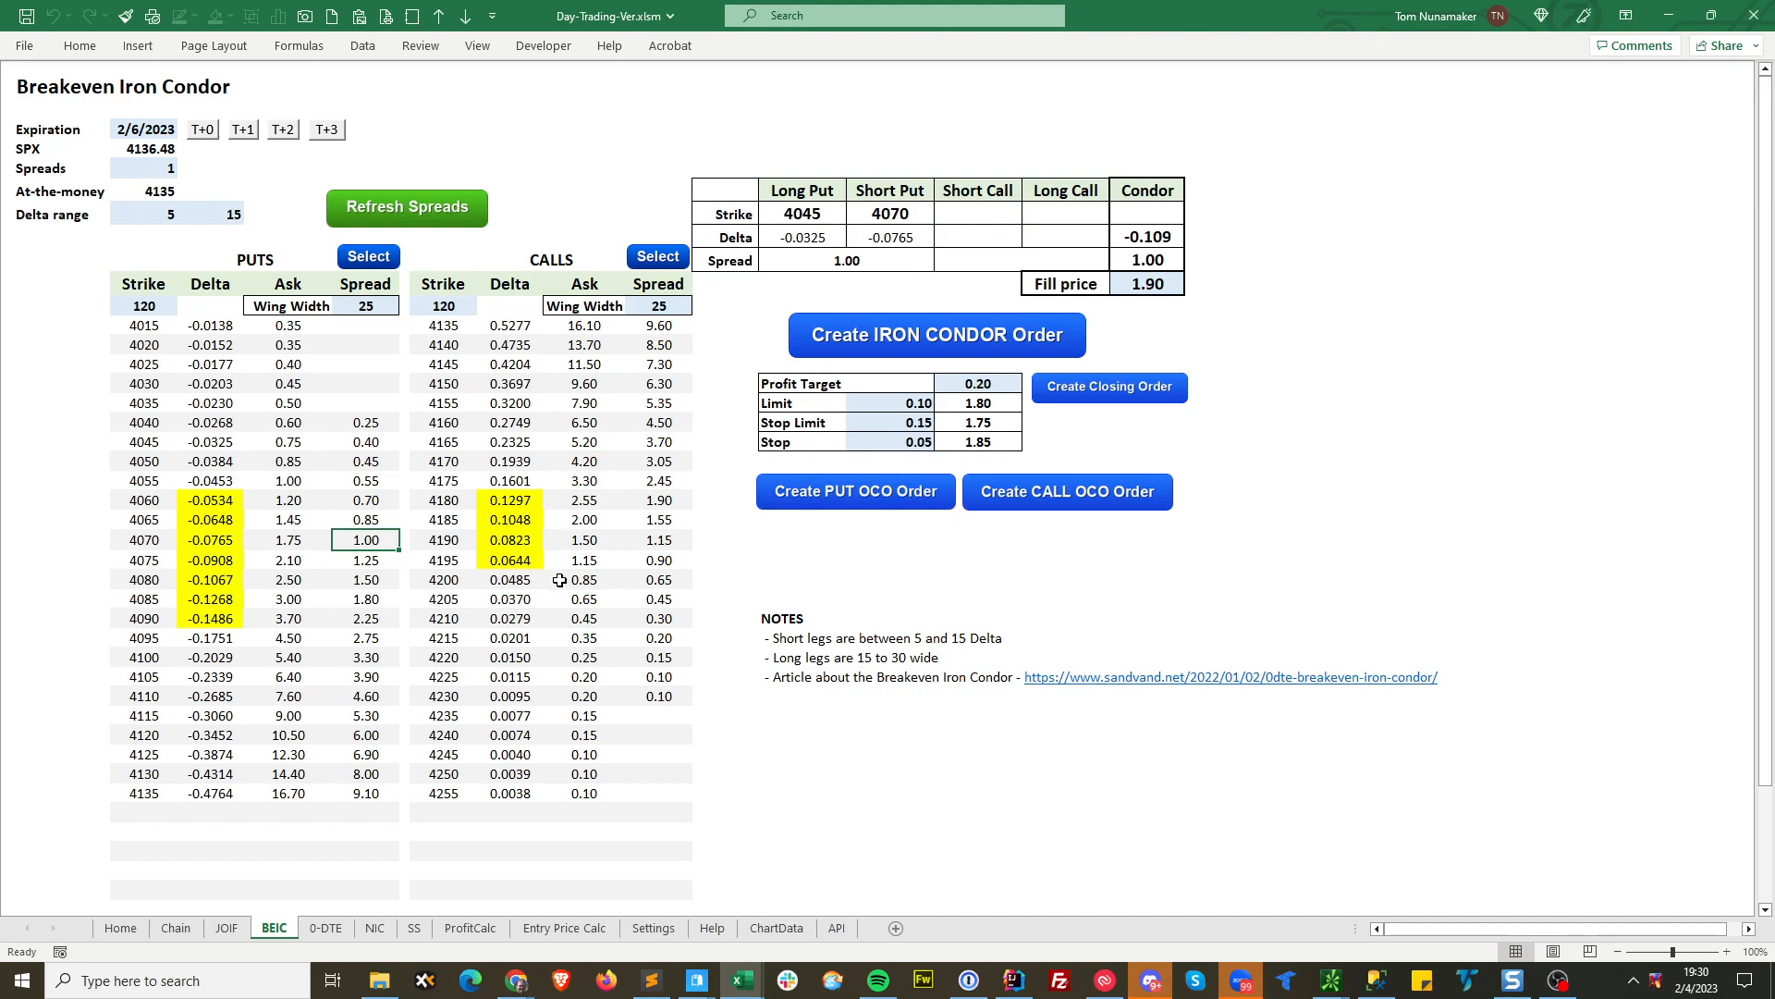
click(655, 541)
click(666, 261)
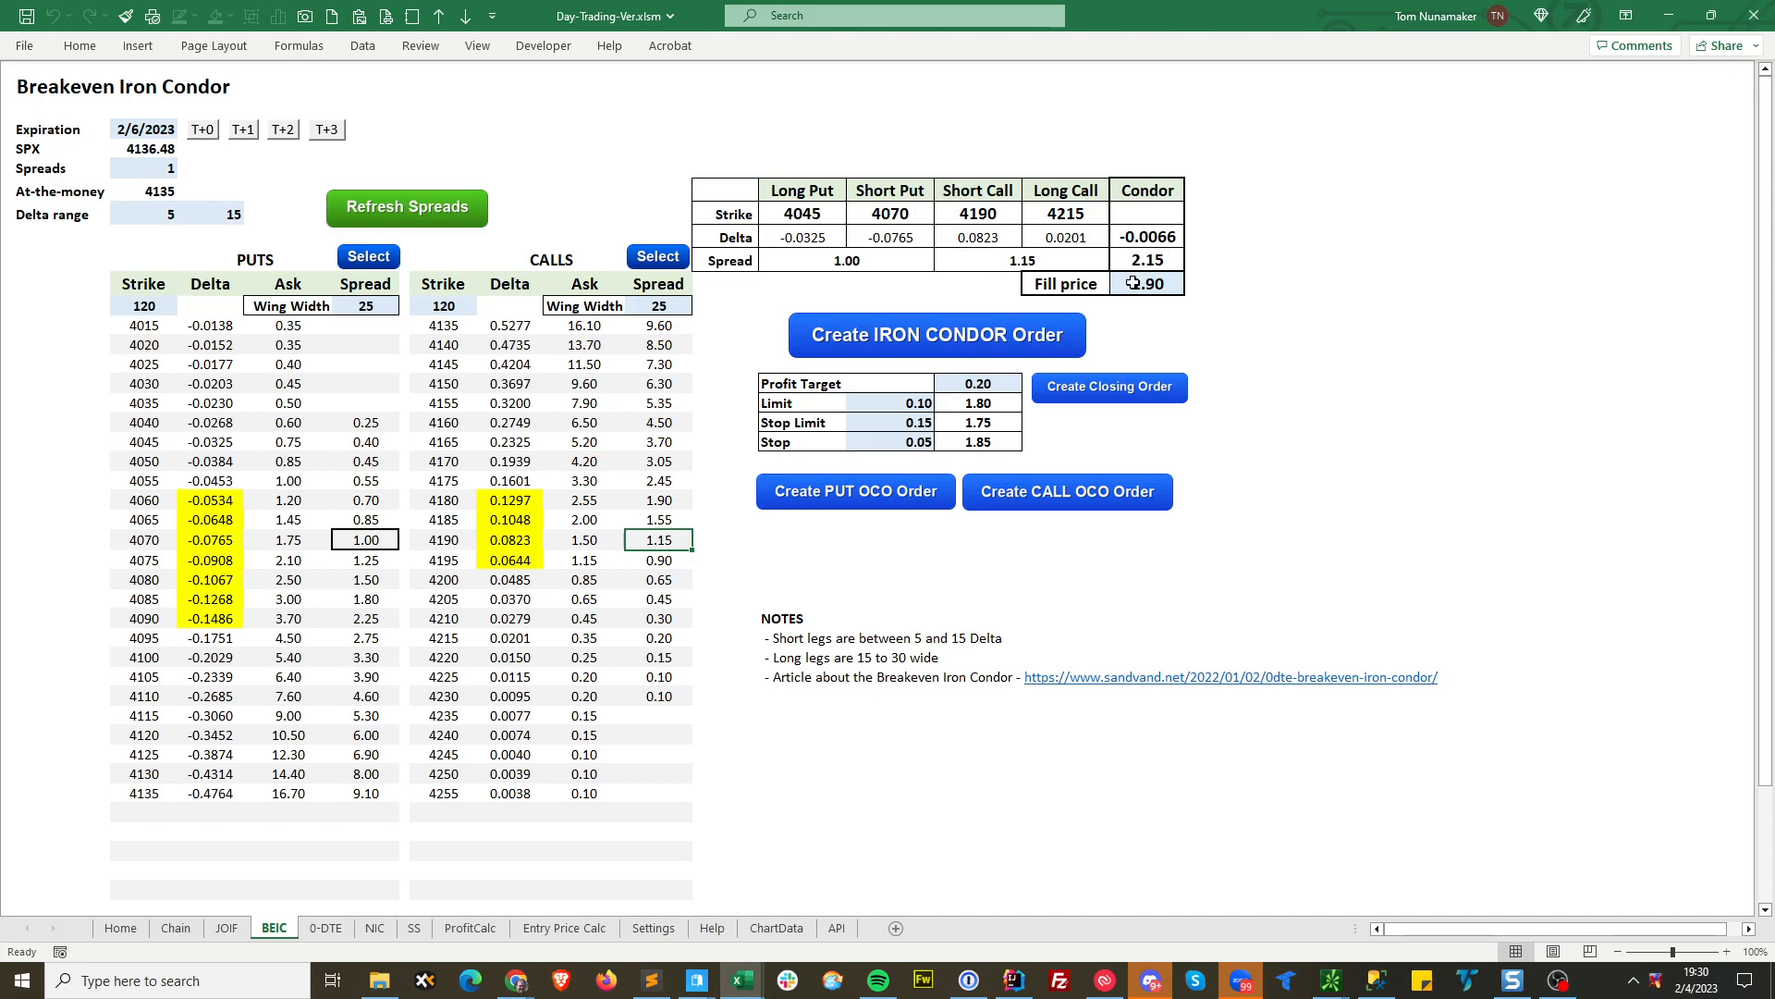
Review the put, call and combined condor credits in the order summary, undoing the clearing of the combined credit.
click(846, 263)
click(1006, 256)
click(879, 263)
click(983, 258)
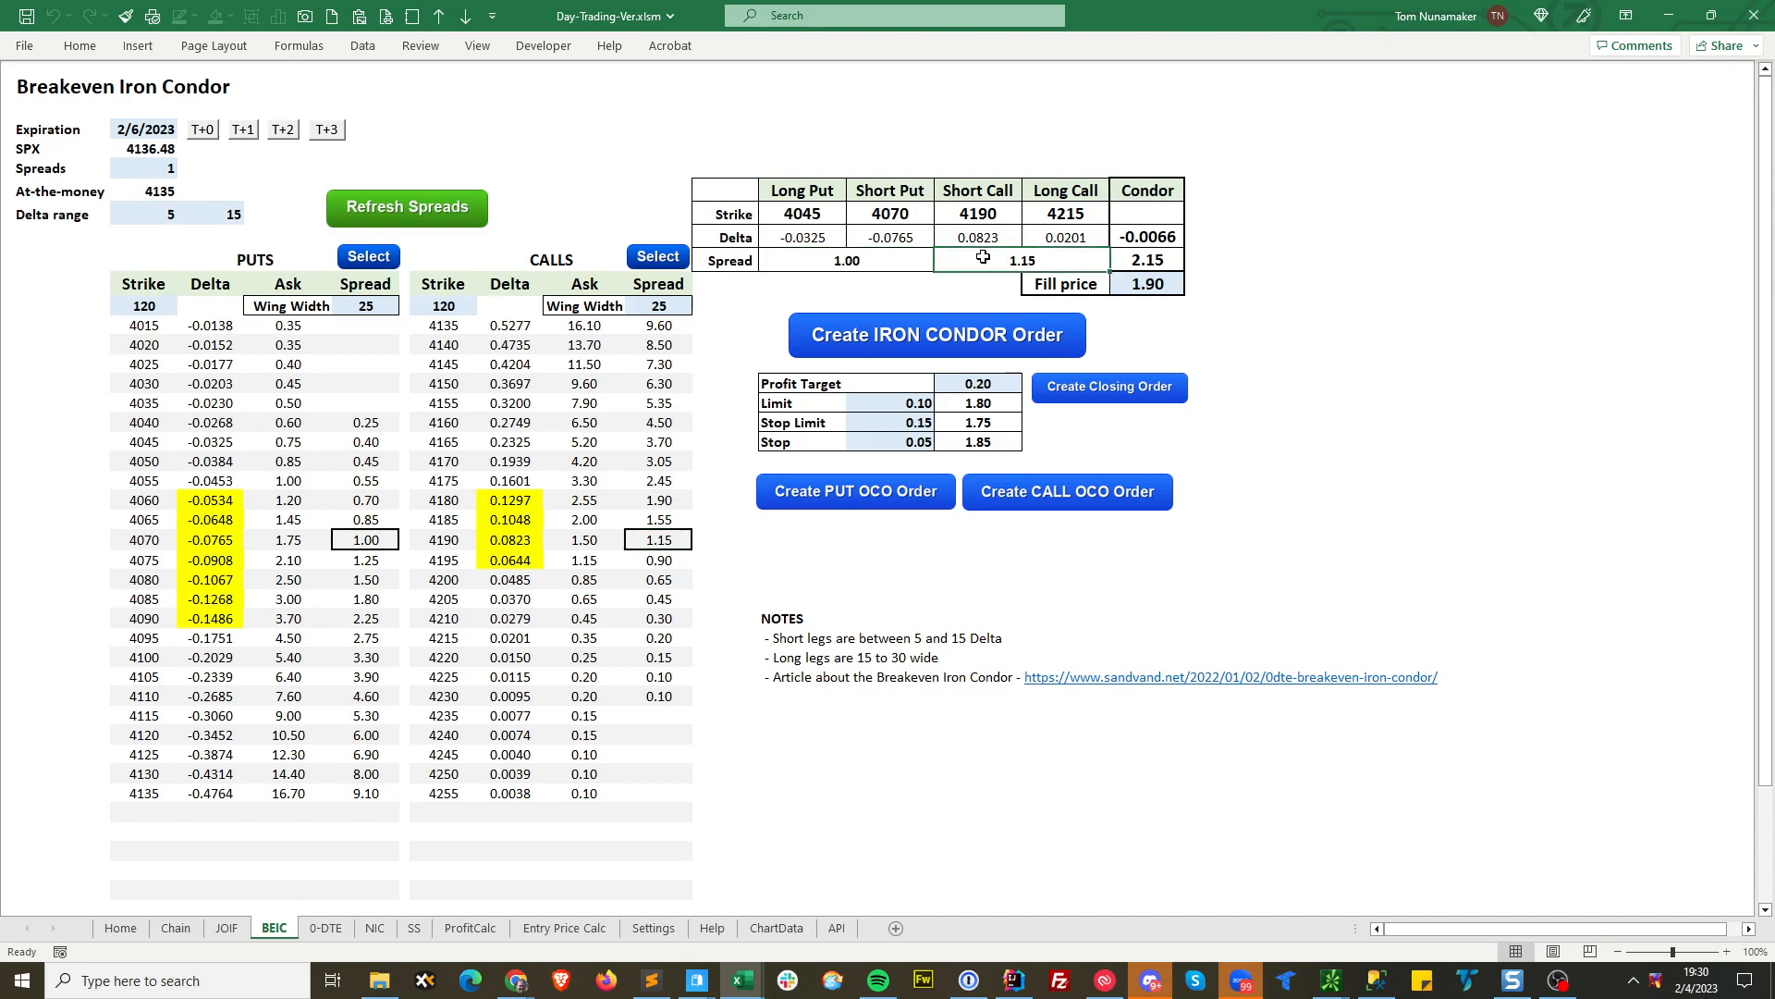
click(1133, 260)
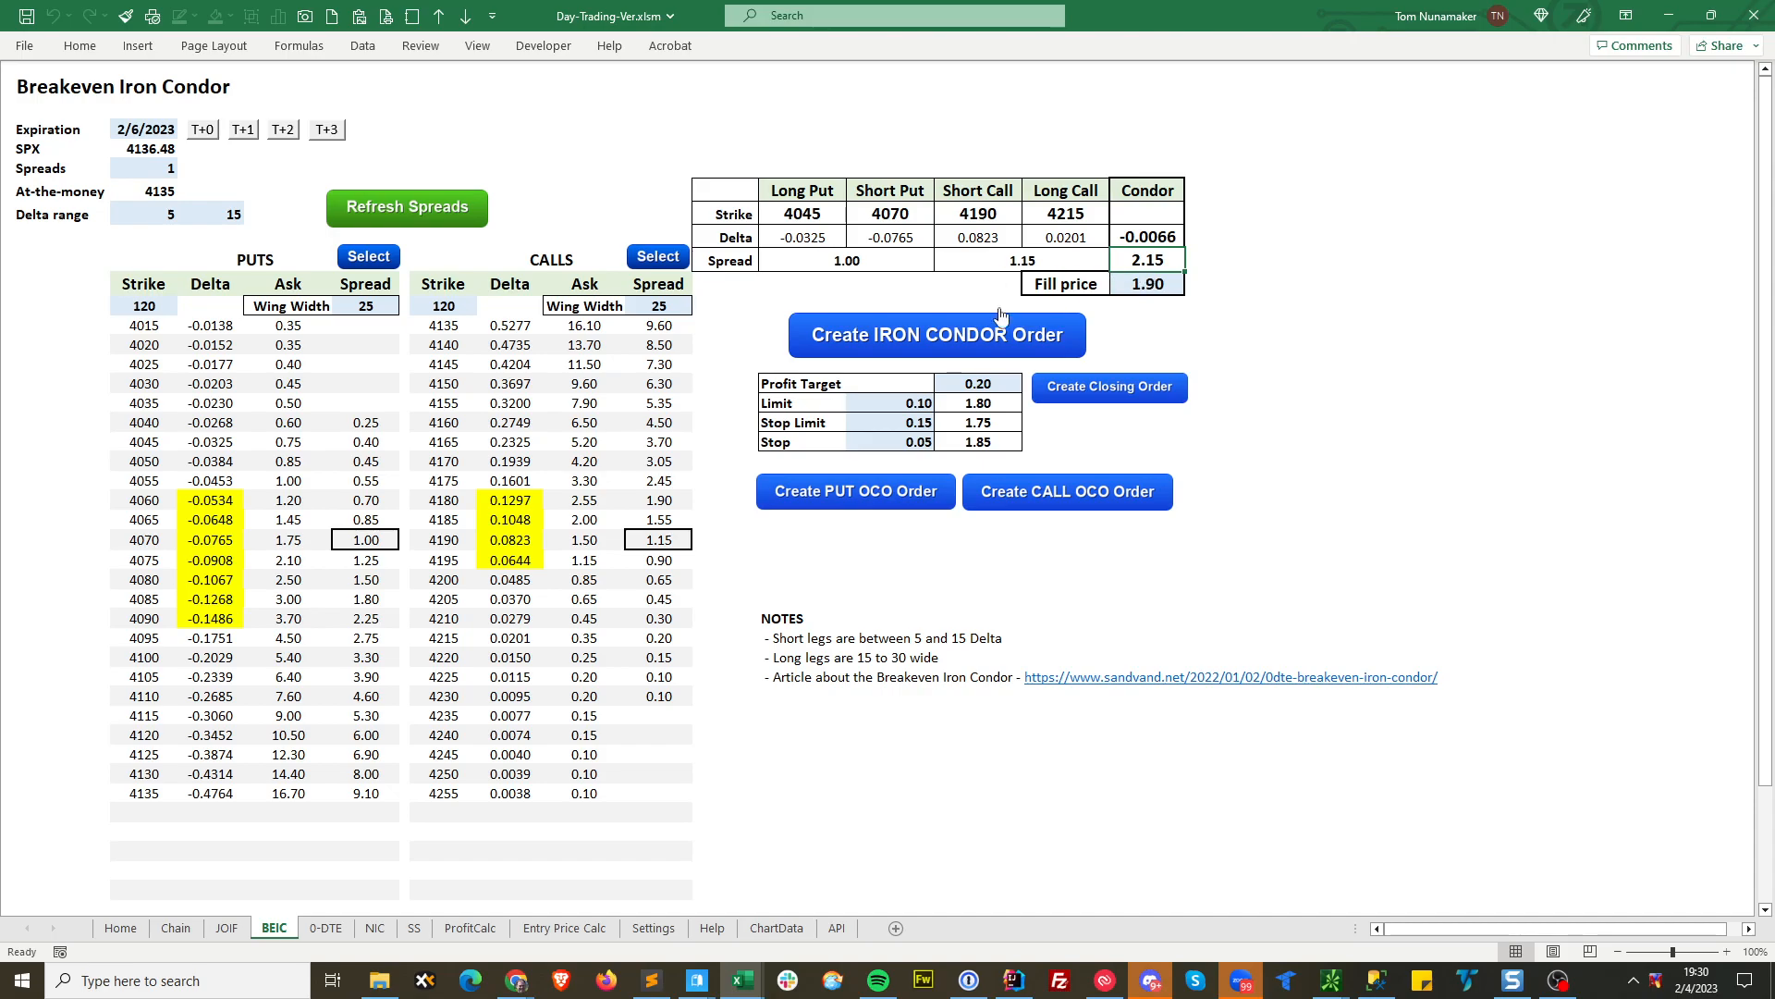
key(Delete)
key(ctrl+z)
Clear the fill price and create the iron condor order on the clipboard.
click(1153, 290)
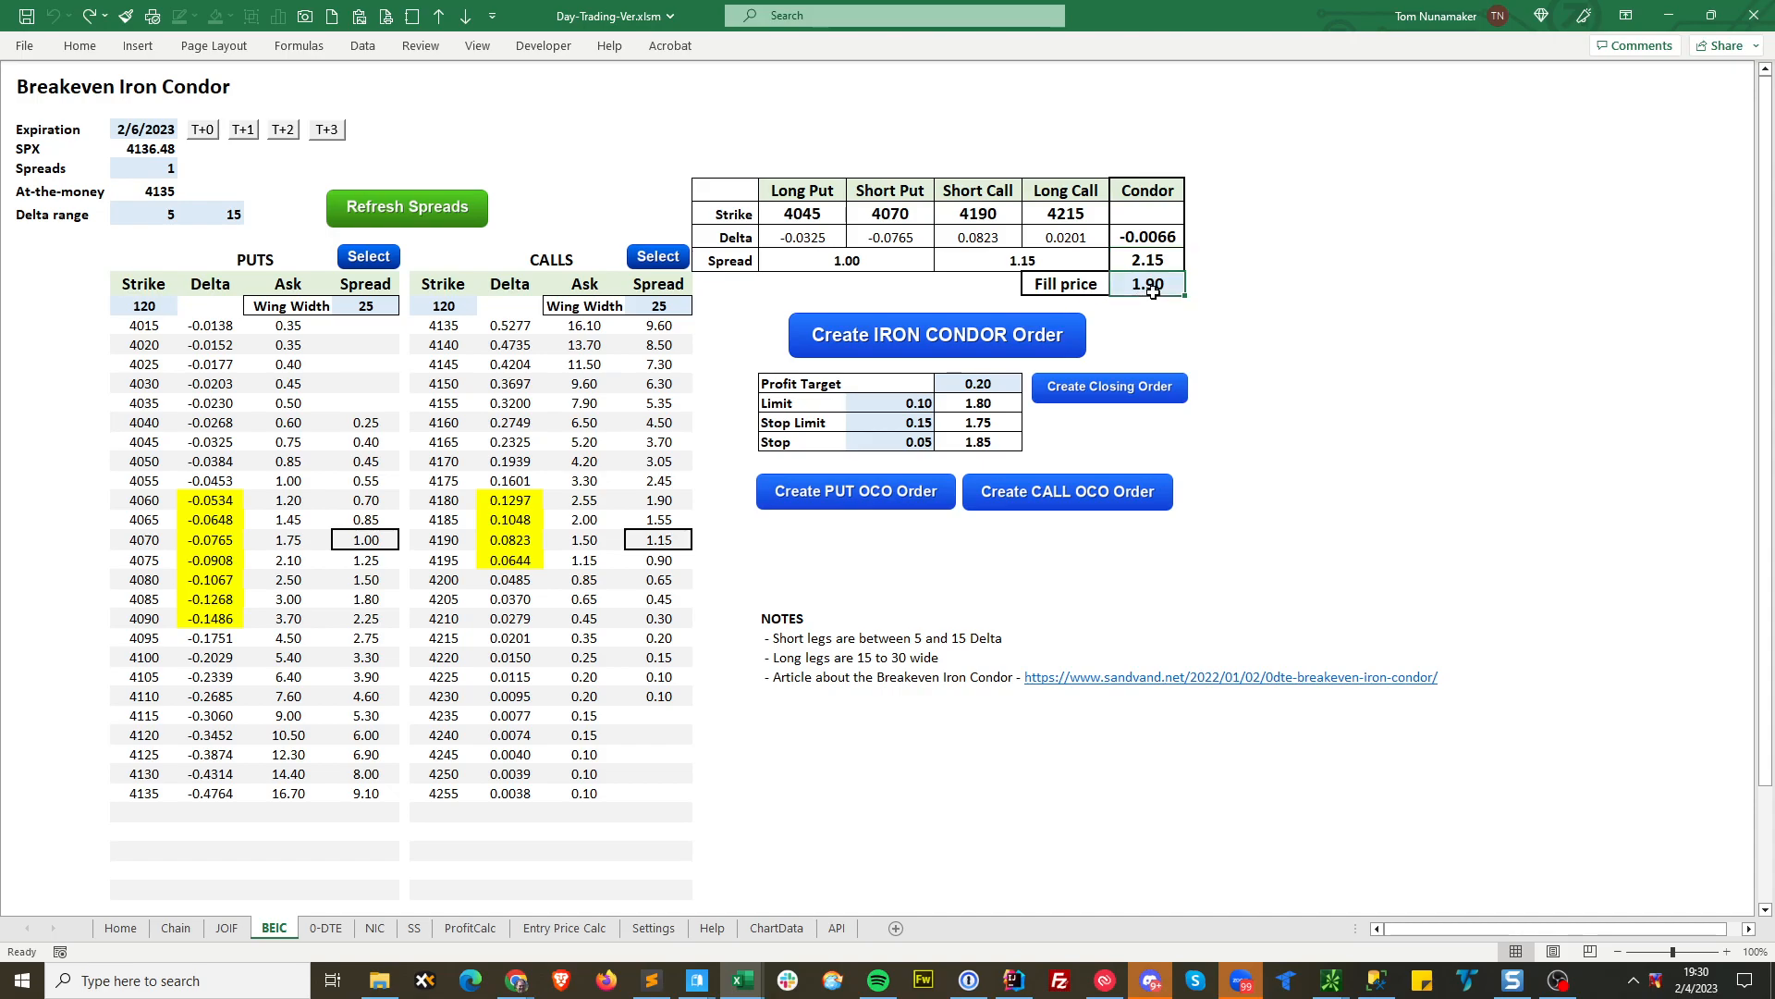
key(Delete)
click(1280, 303)
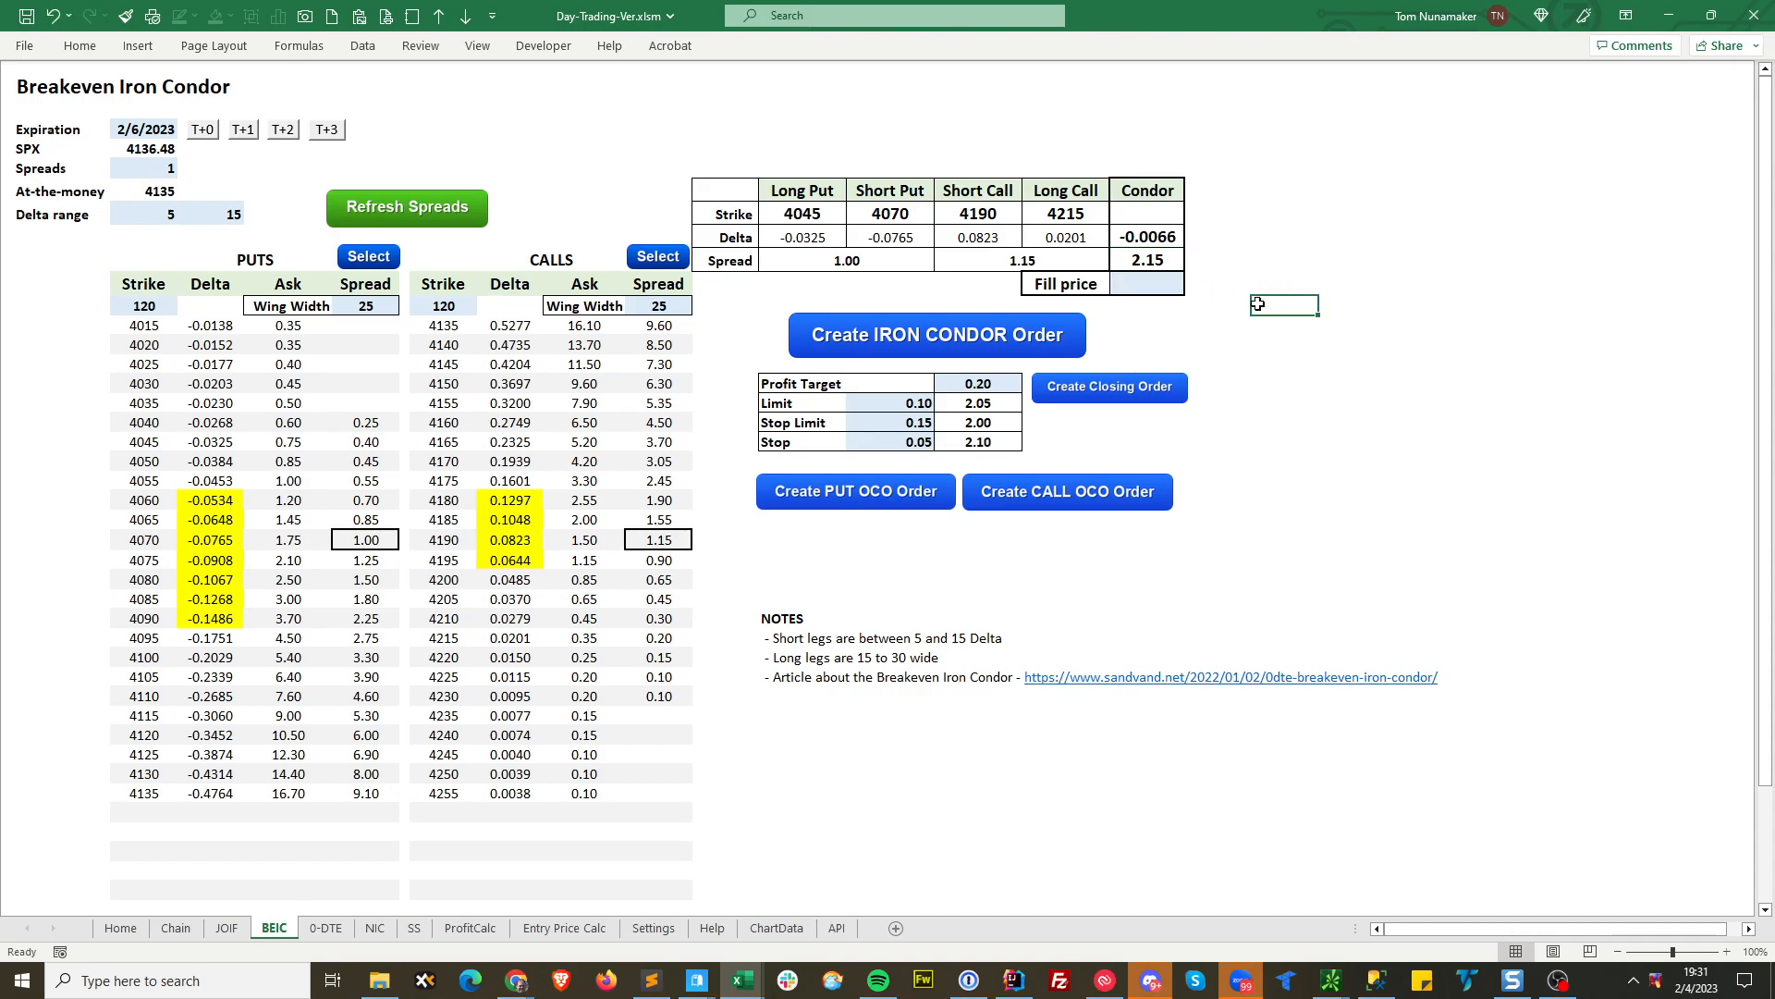
click(909, 340)
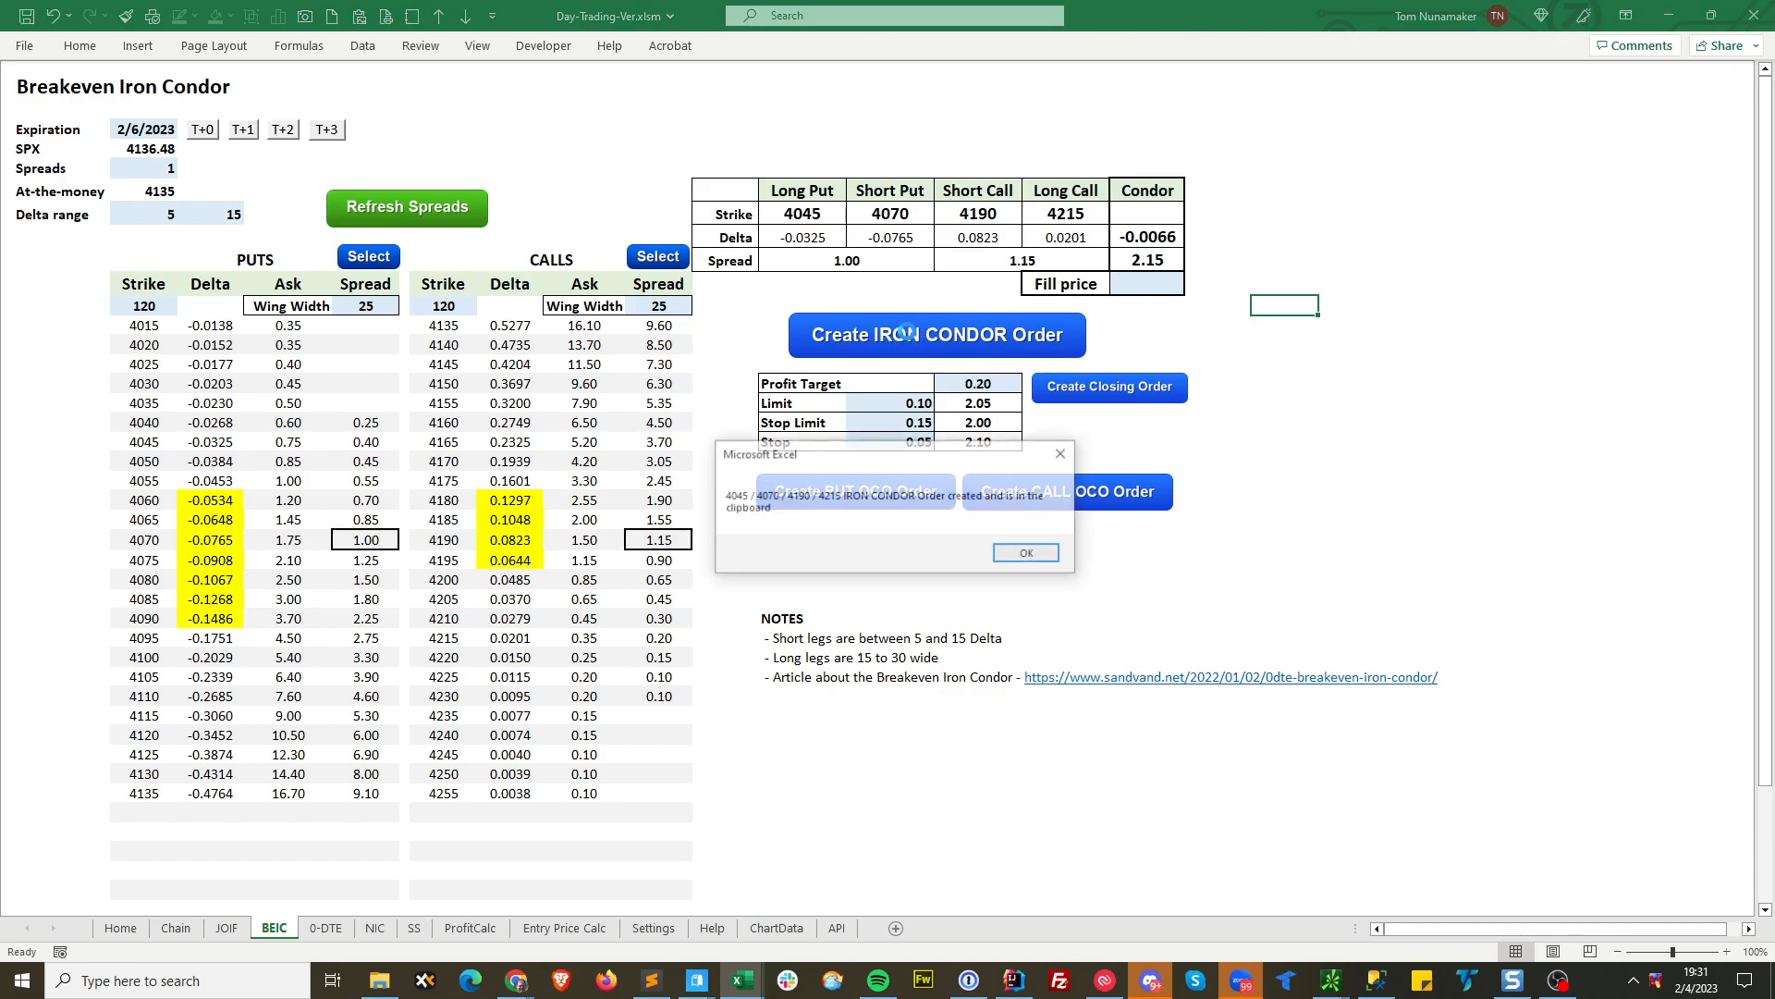
click(1006, 553)
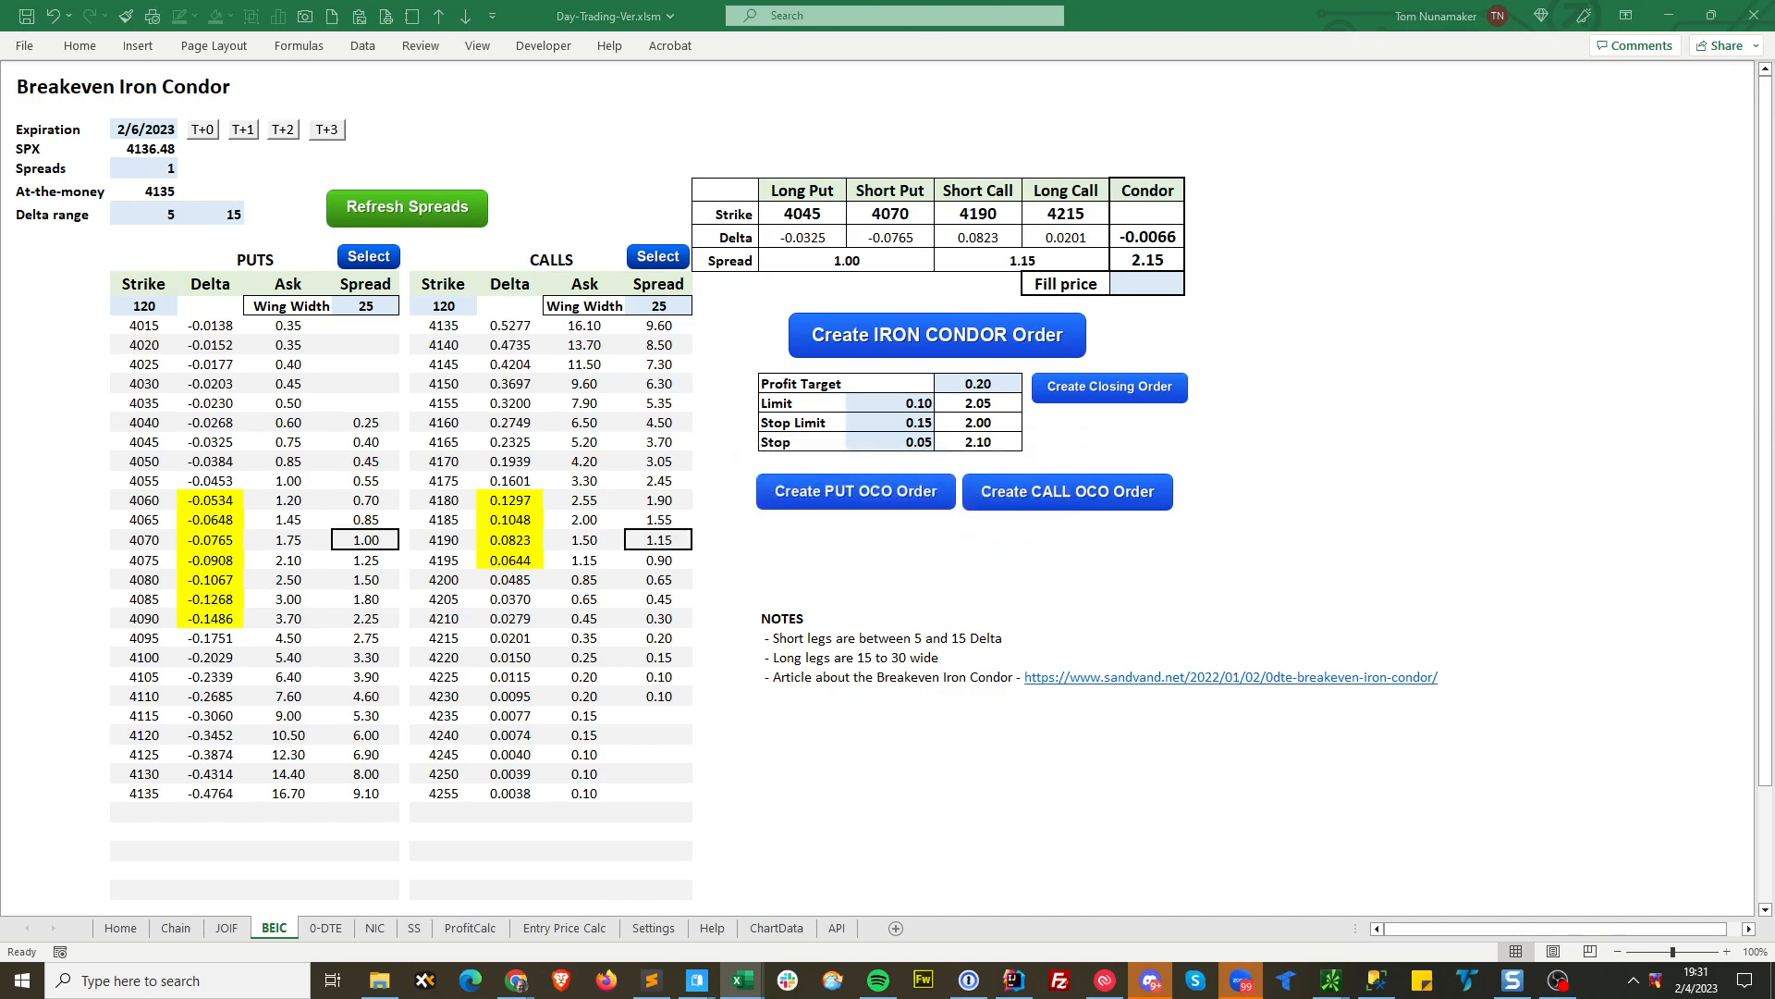
Switch to thinkorswim and delete the old iron condor order from the order entry area.
key(alt+Tab)
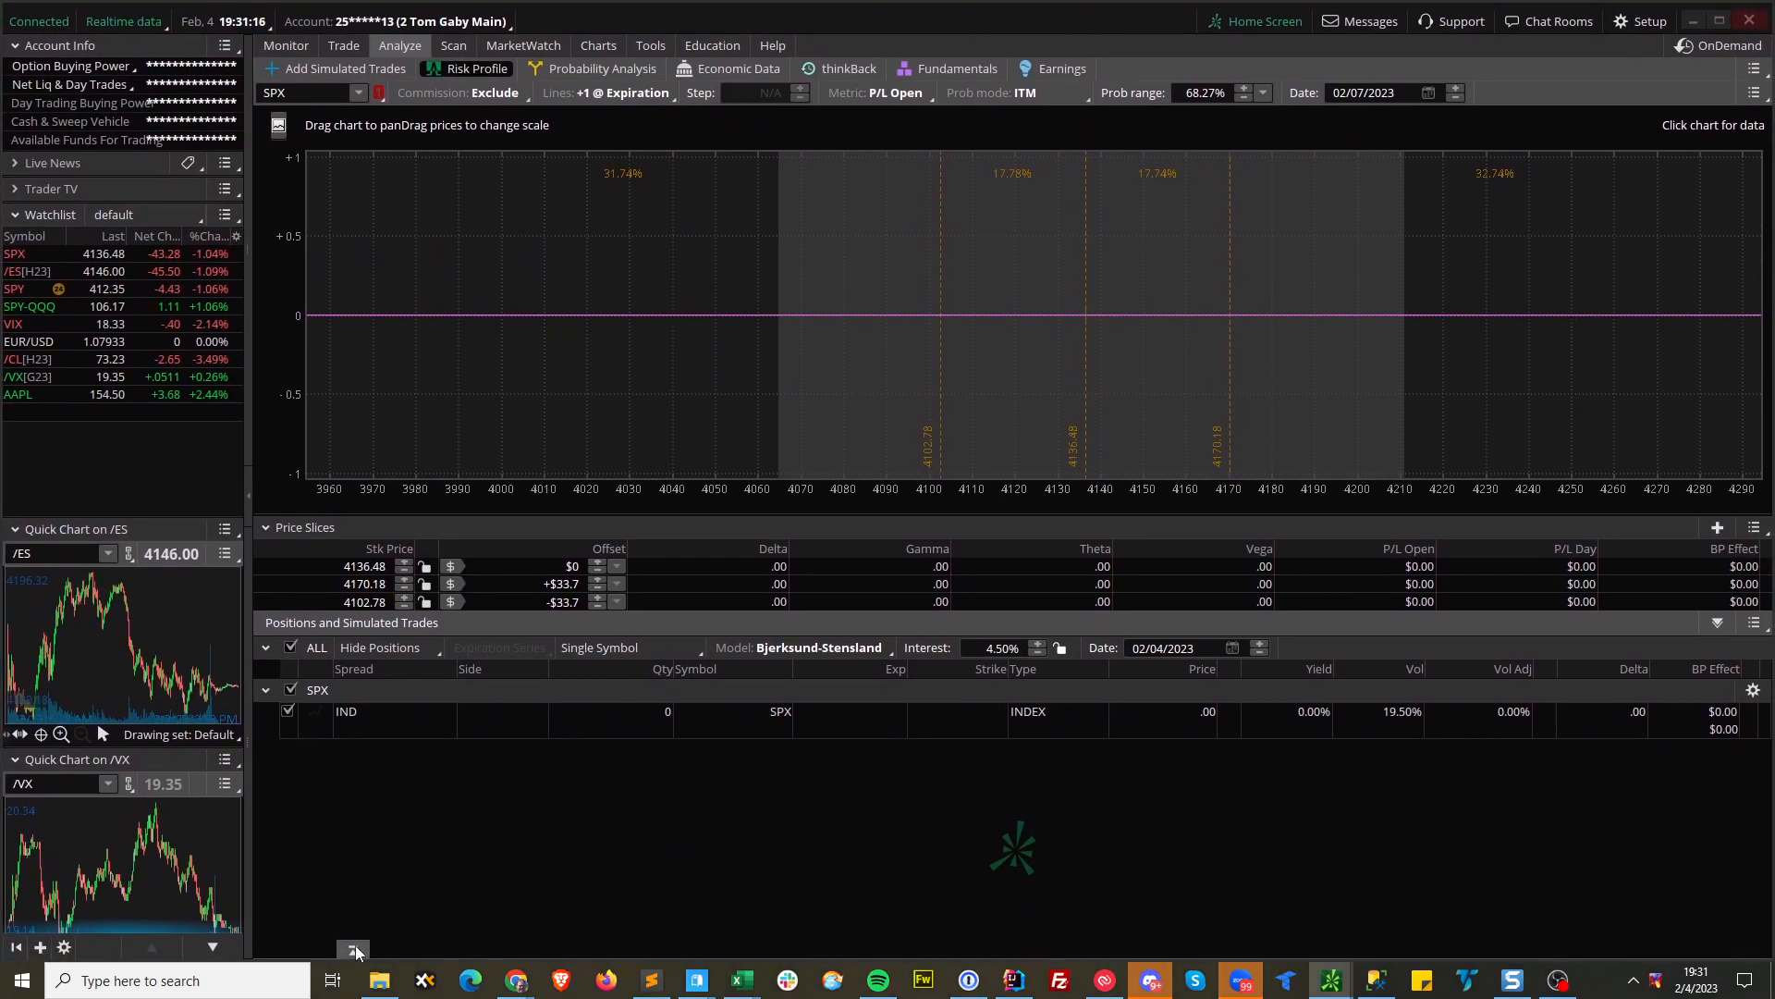
click(352, 953)
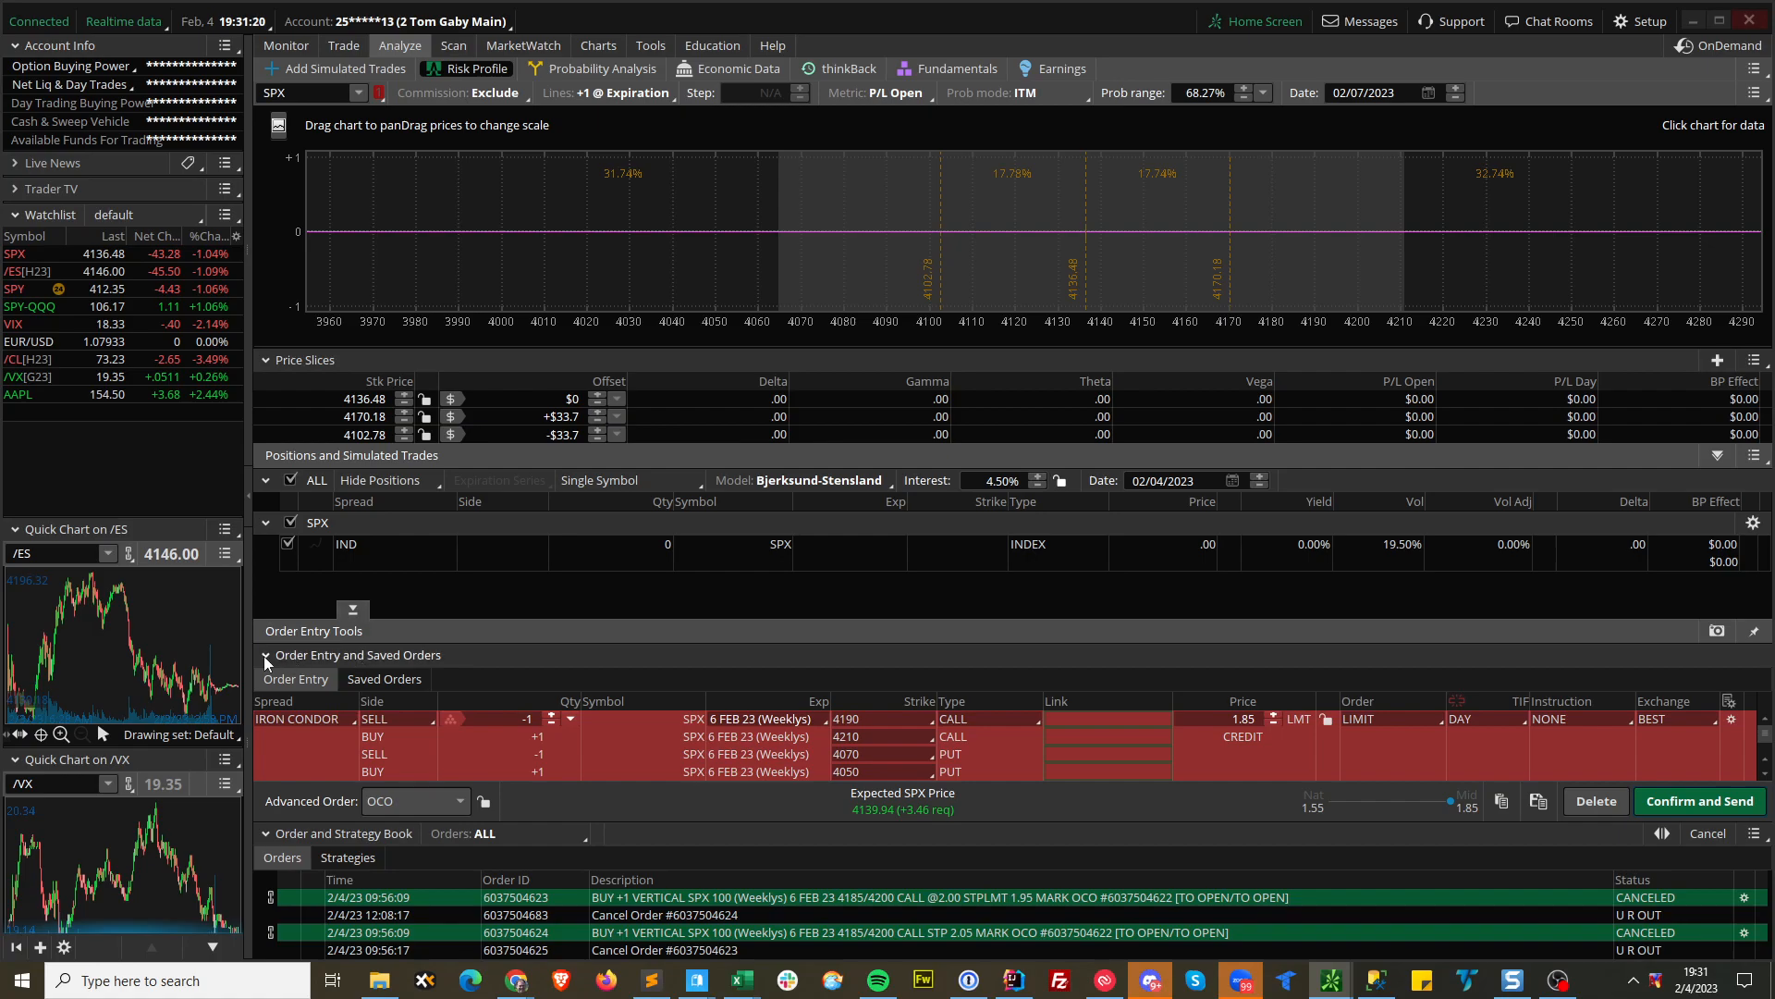
click(1583, 801)
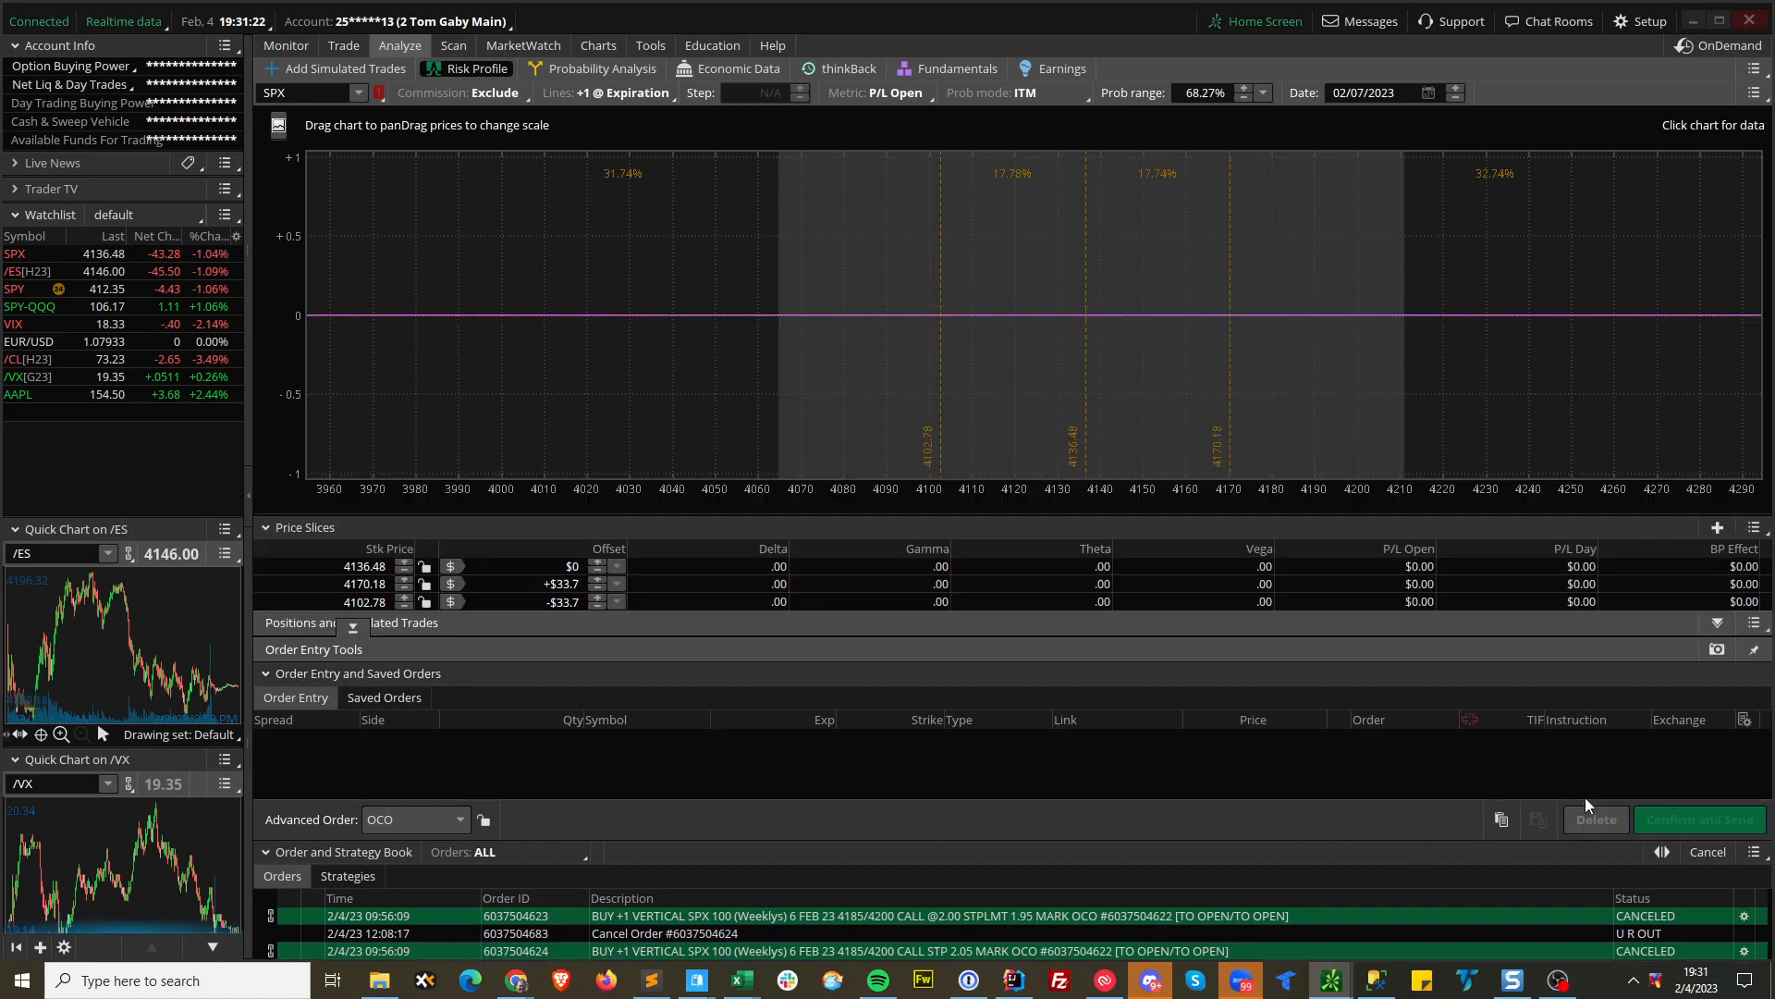
Paste the iron condor order from the clipboard and analyze the trade in the risk profile chart.
click(353, 951)
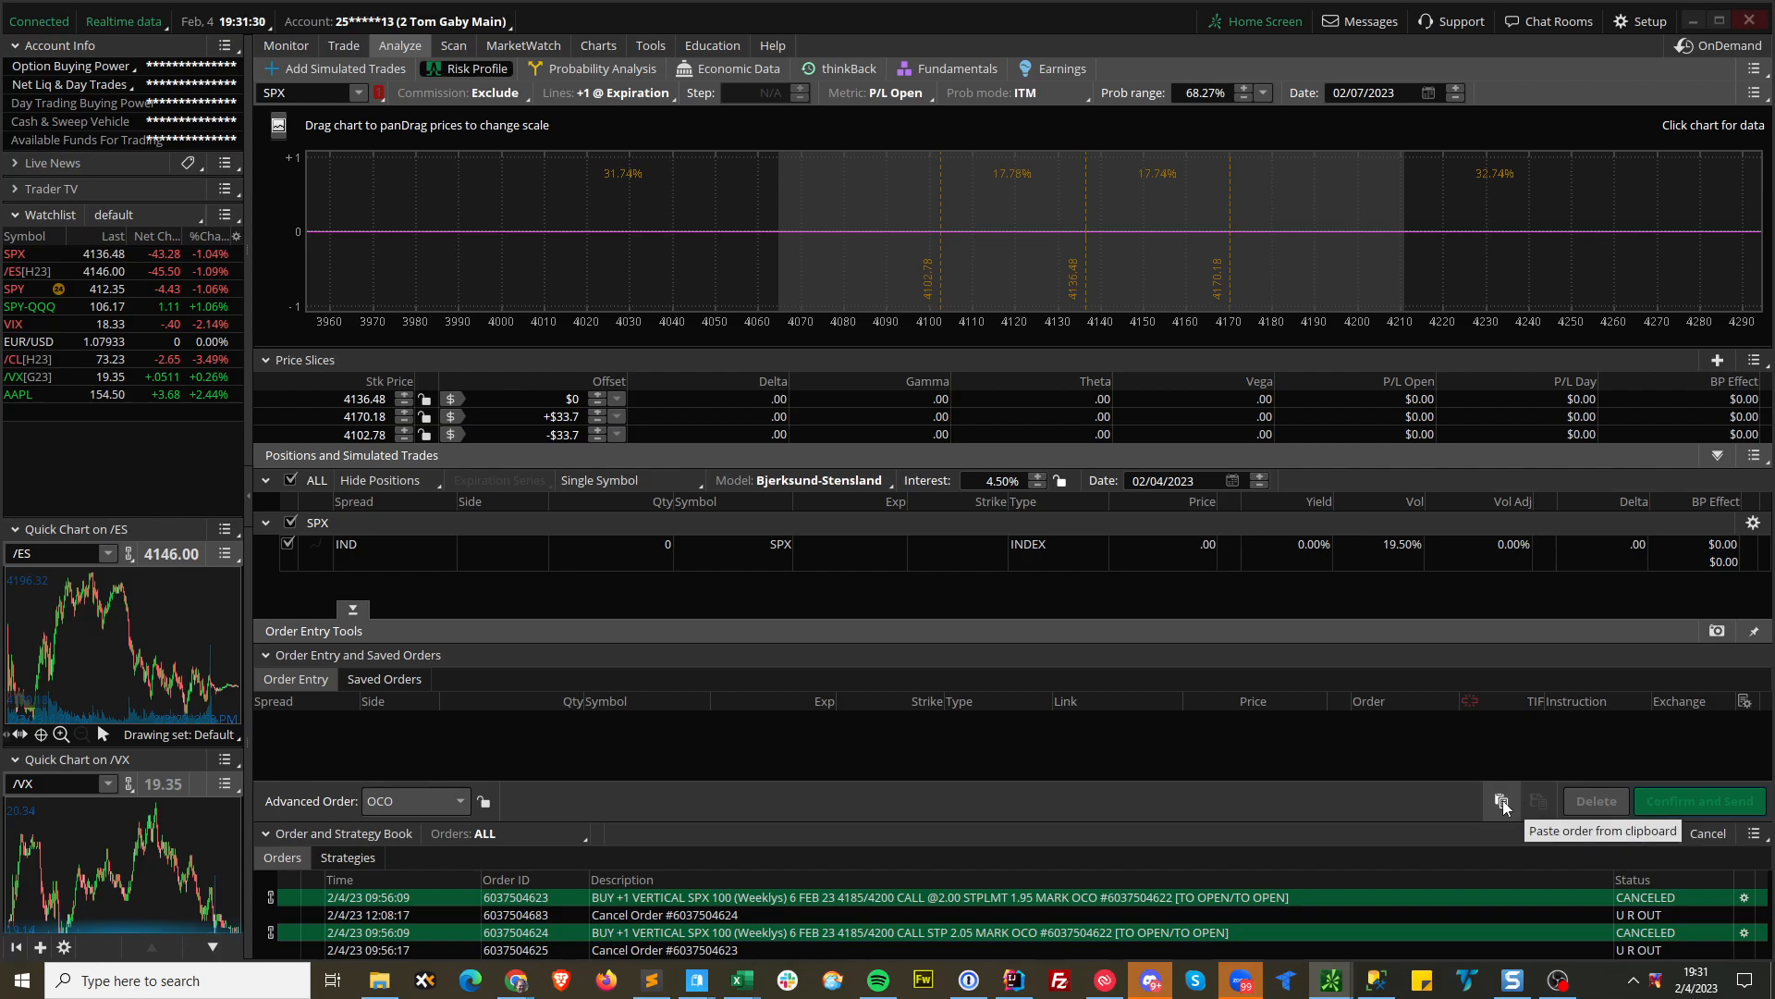
click(1503, 804)
right_click(1100, 751)
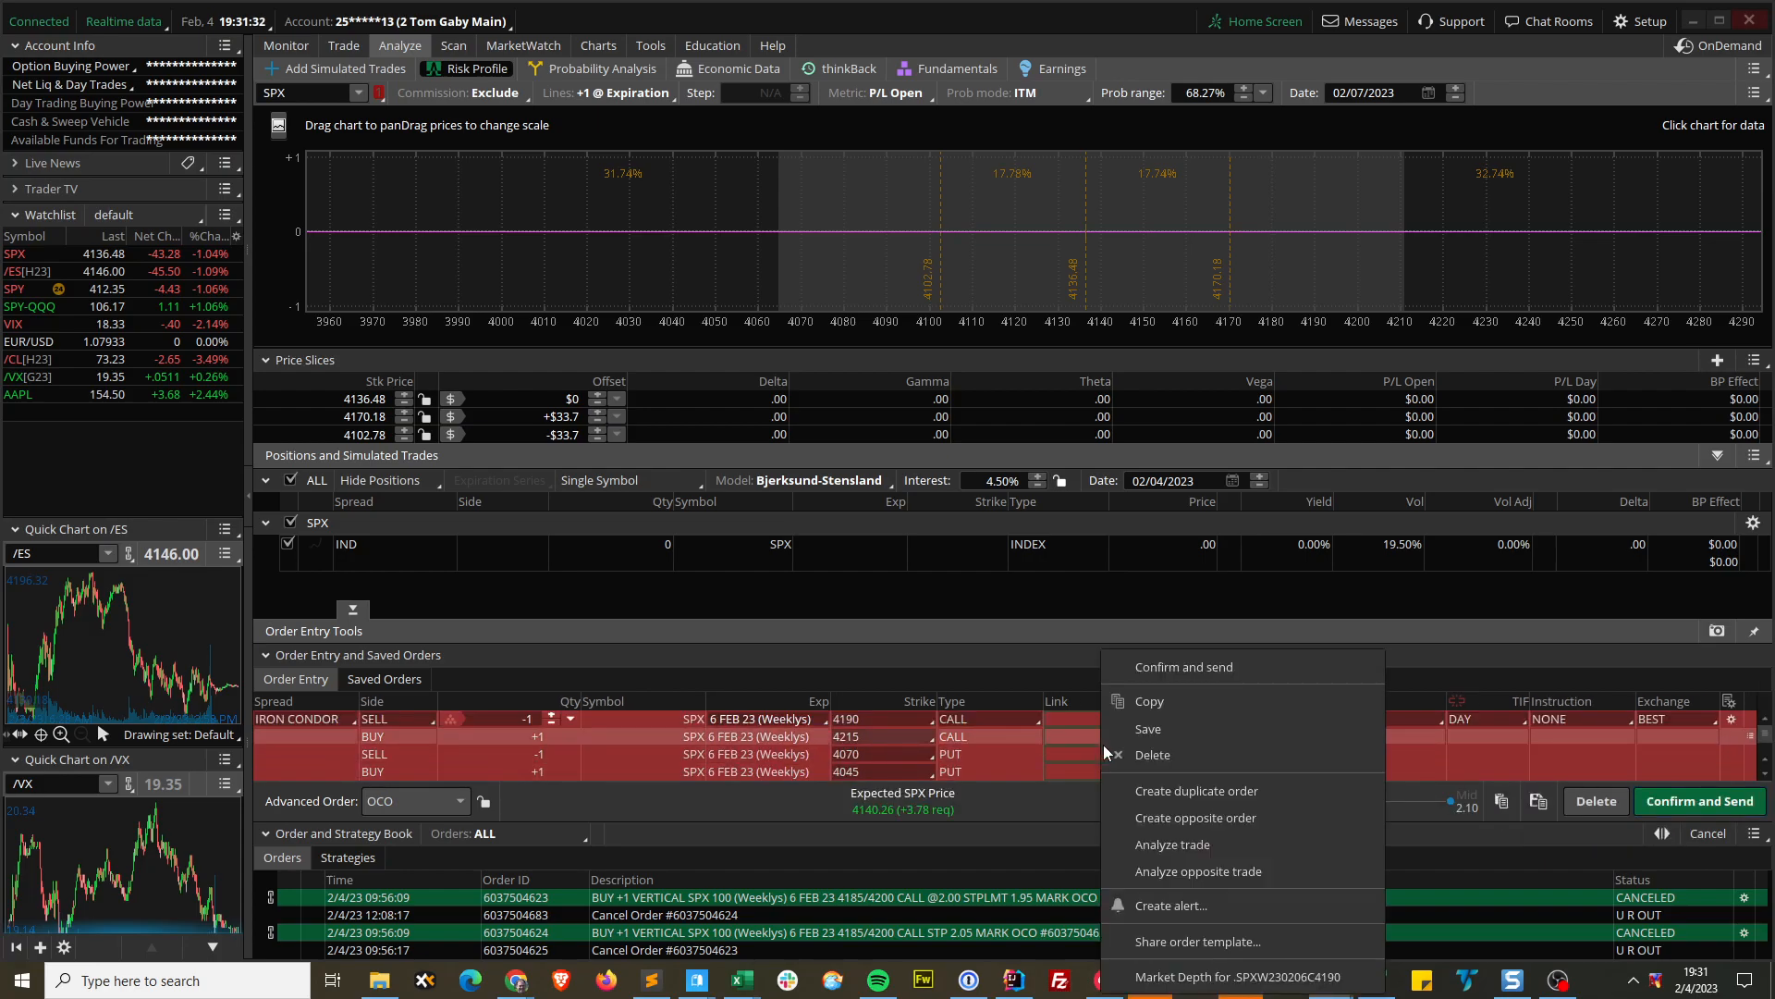
click(1173, 844)
click(352, 609)
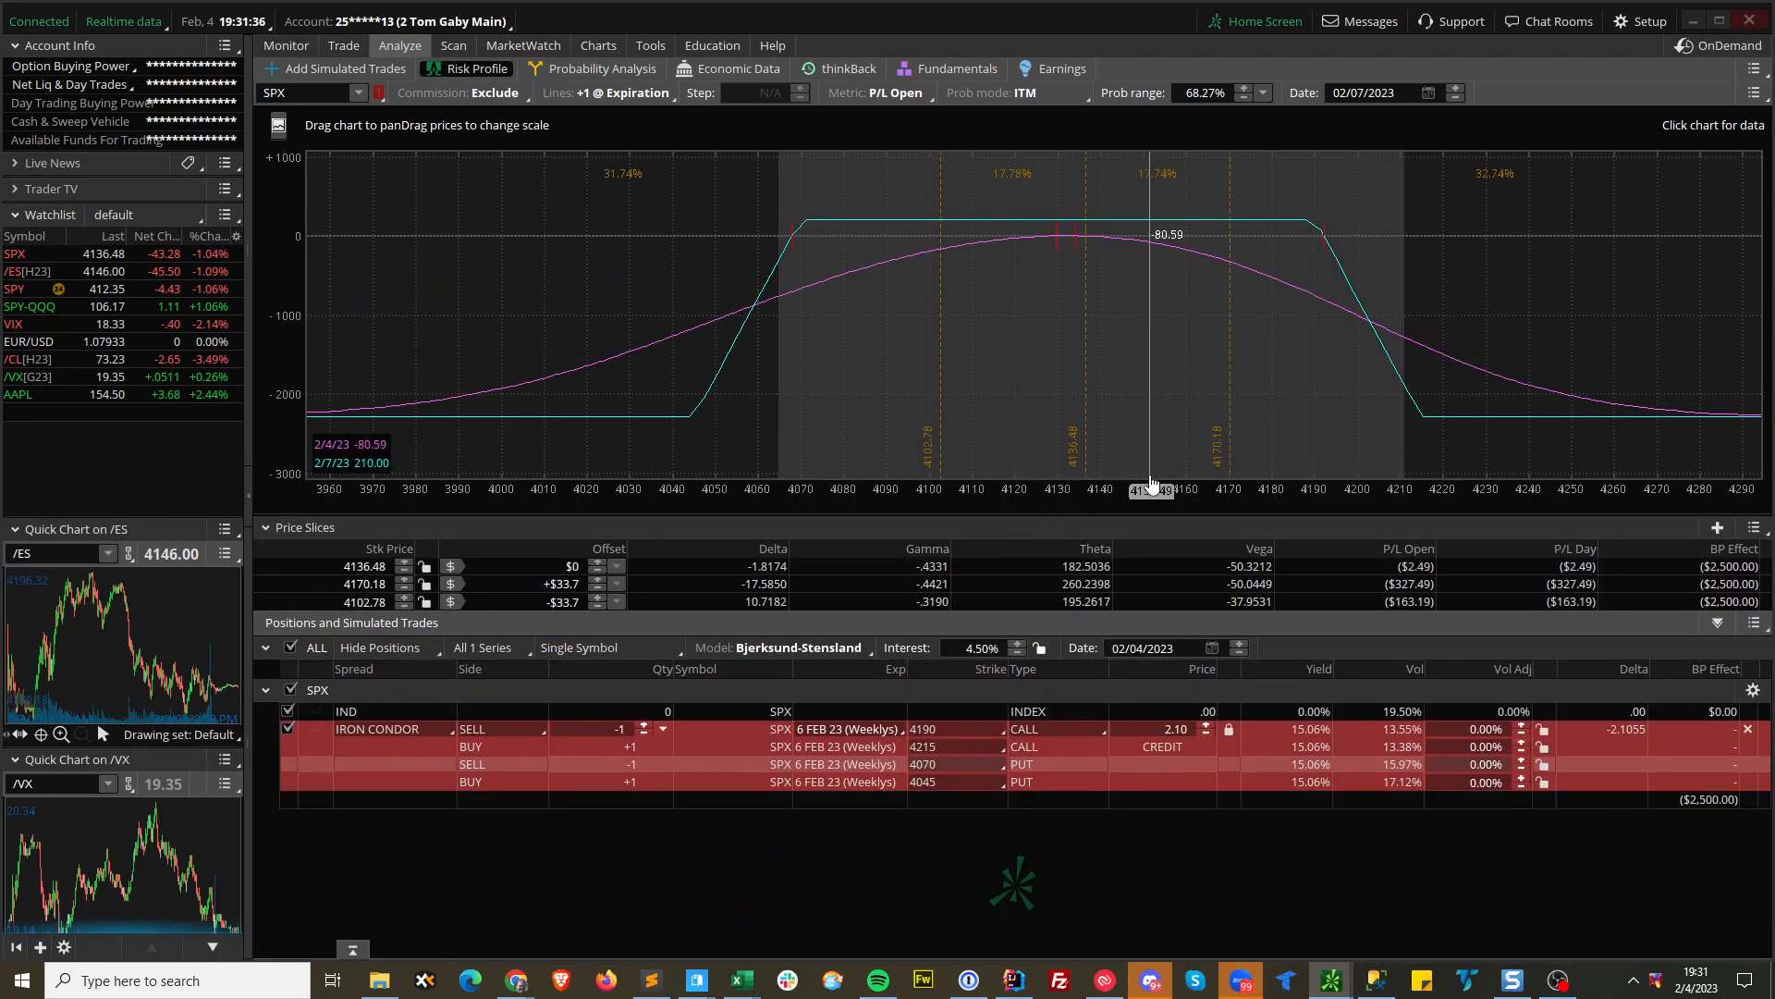
Return to the Excel workbook and set the condor's fill price to 2.10.
drag(1087, 21, 1091, 257)
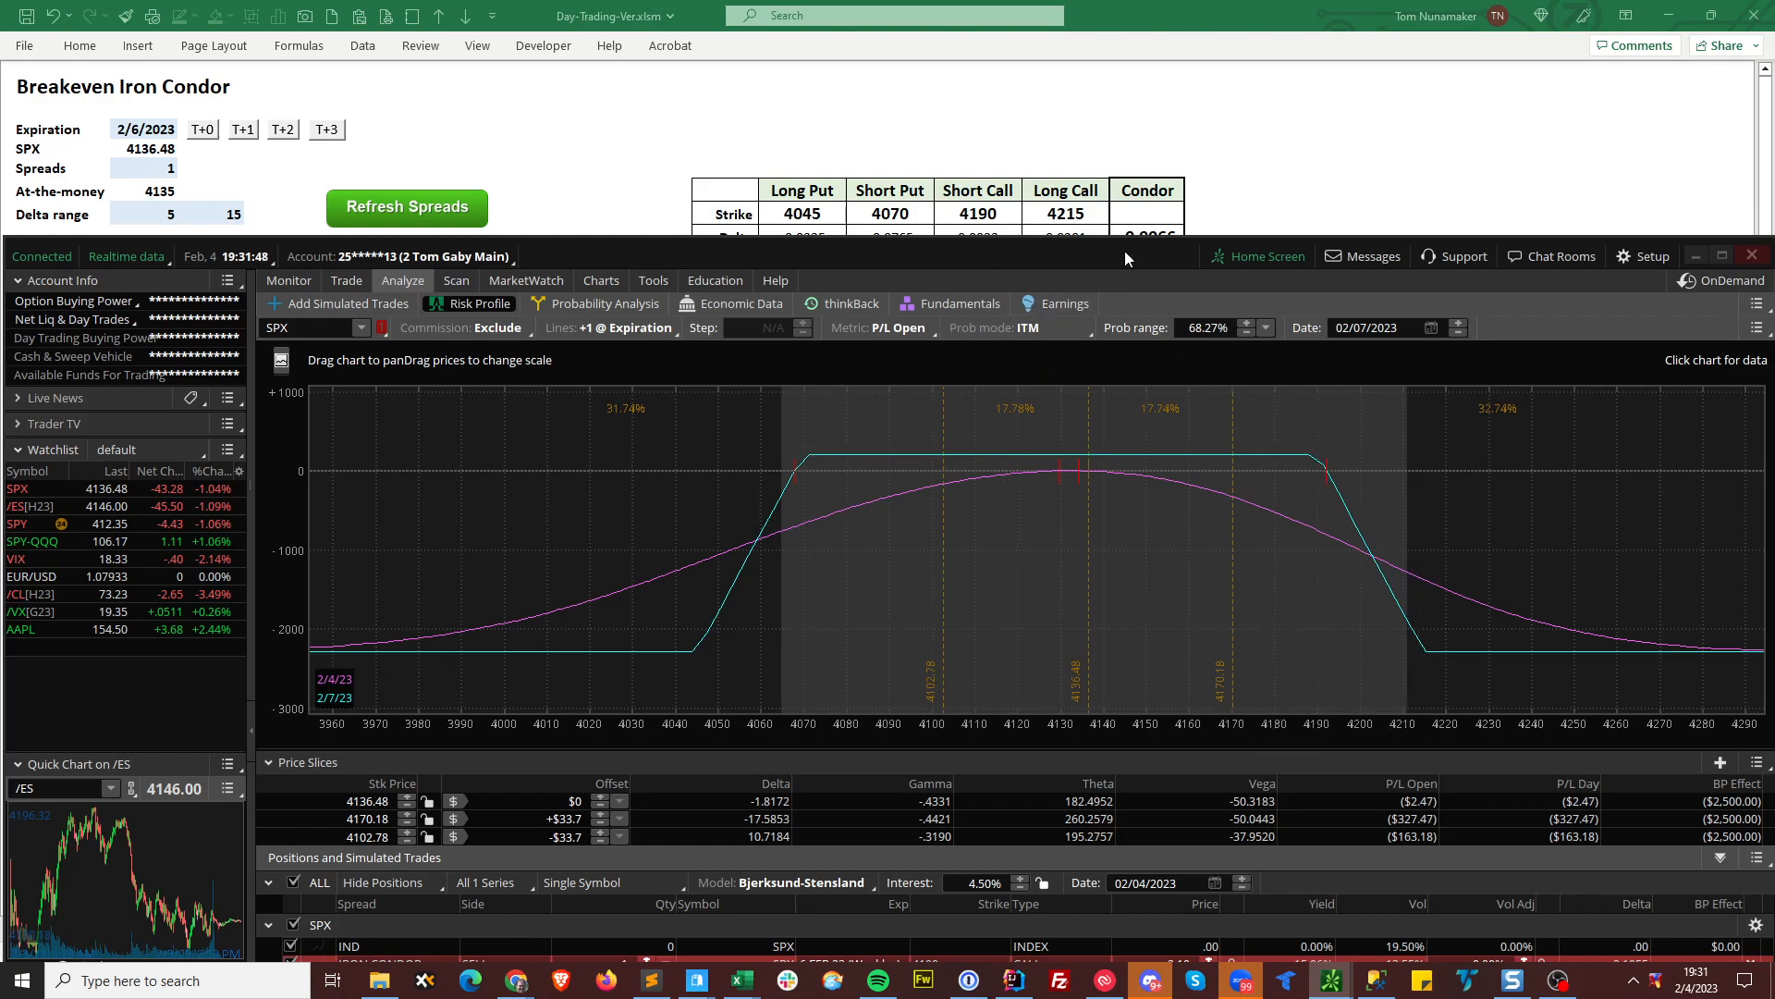
drag(1121, 252, 1119, 48)
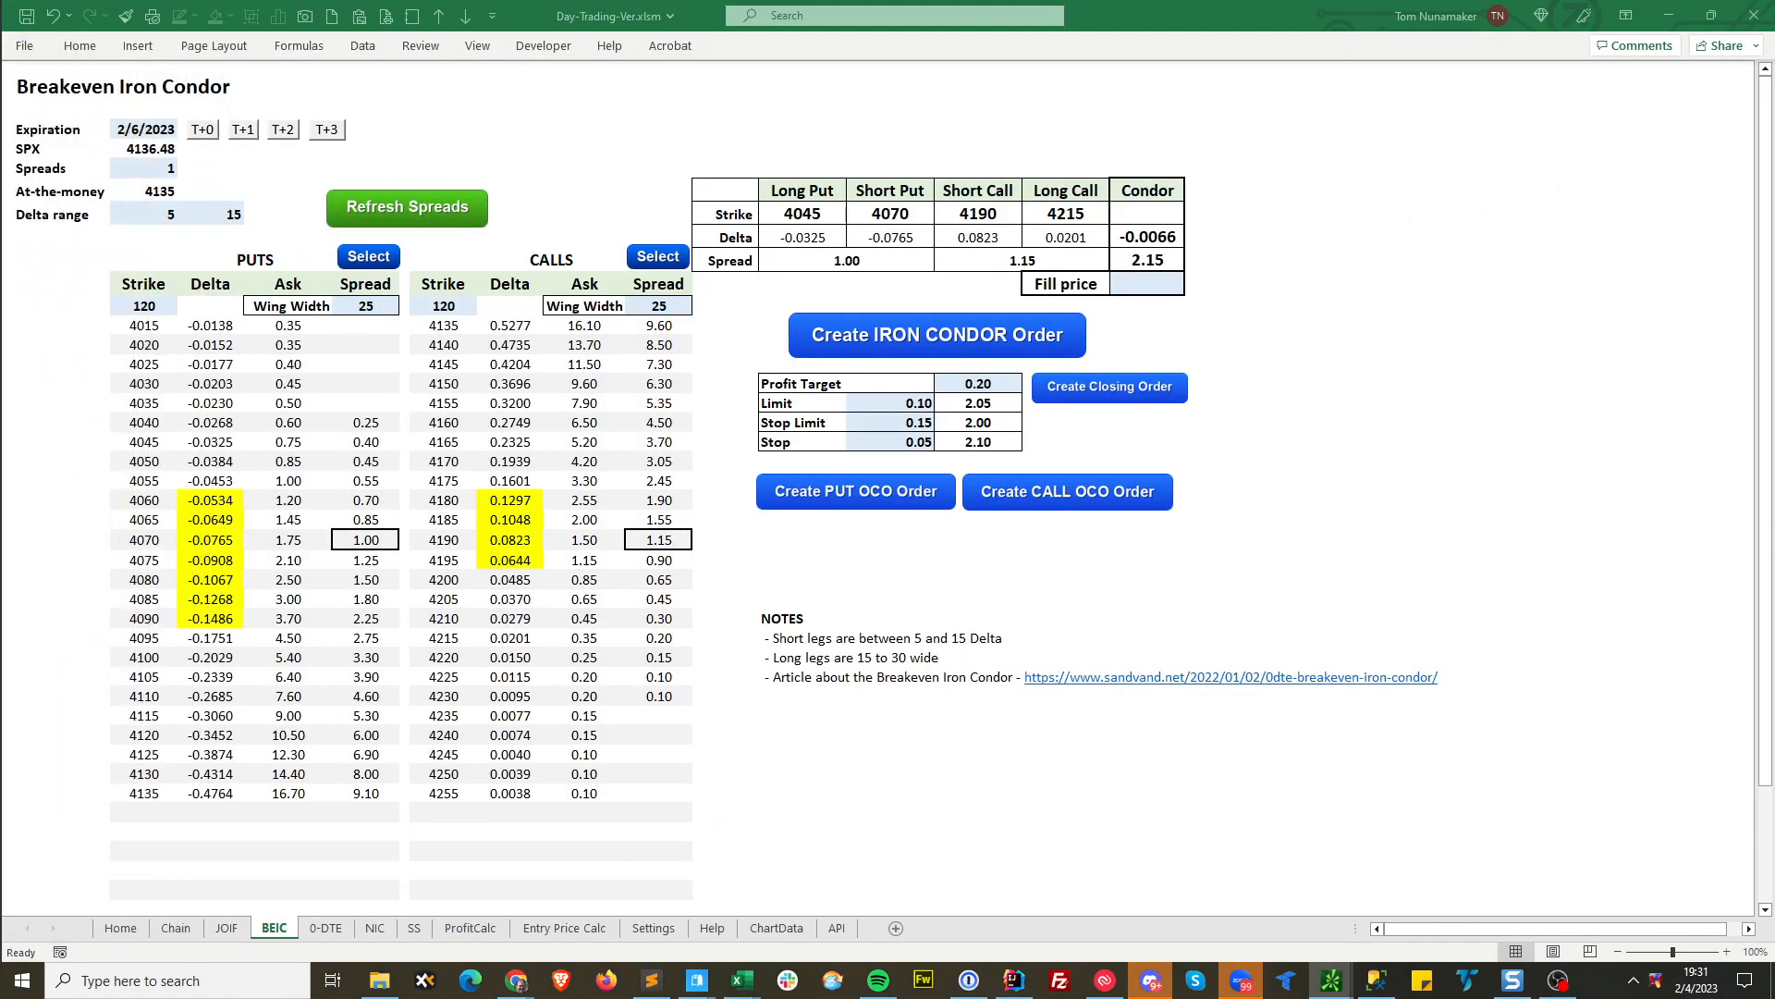
click(1164, 287)
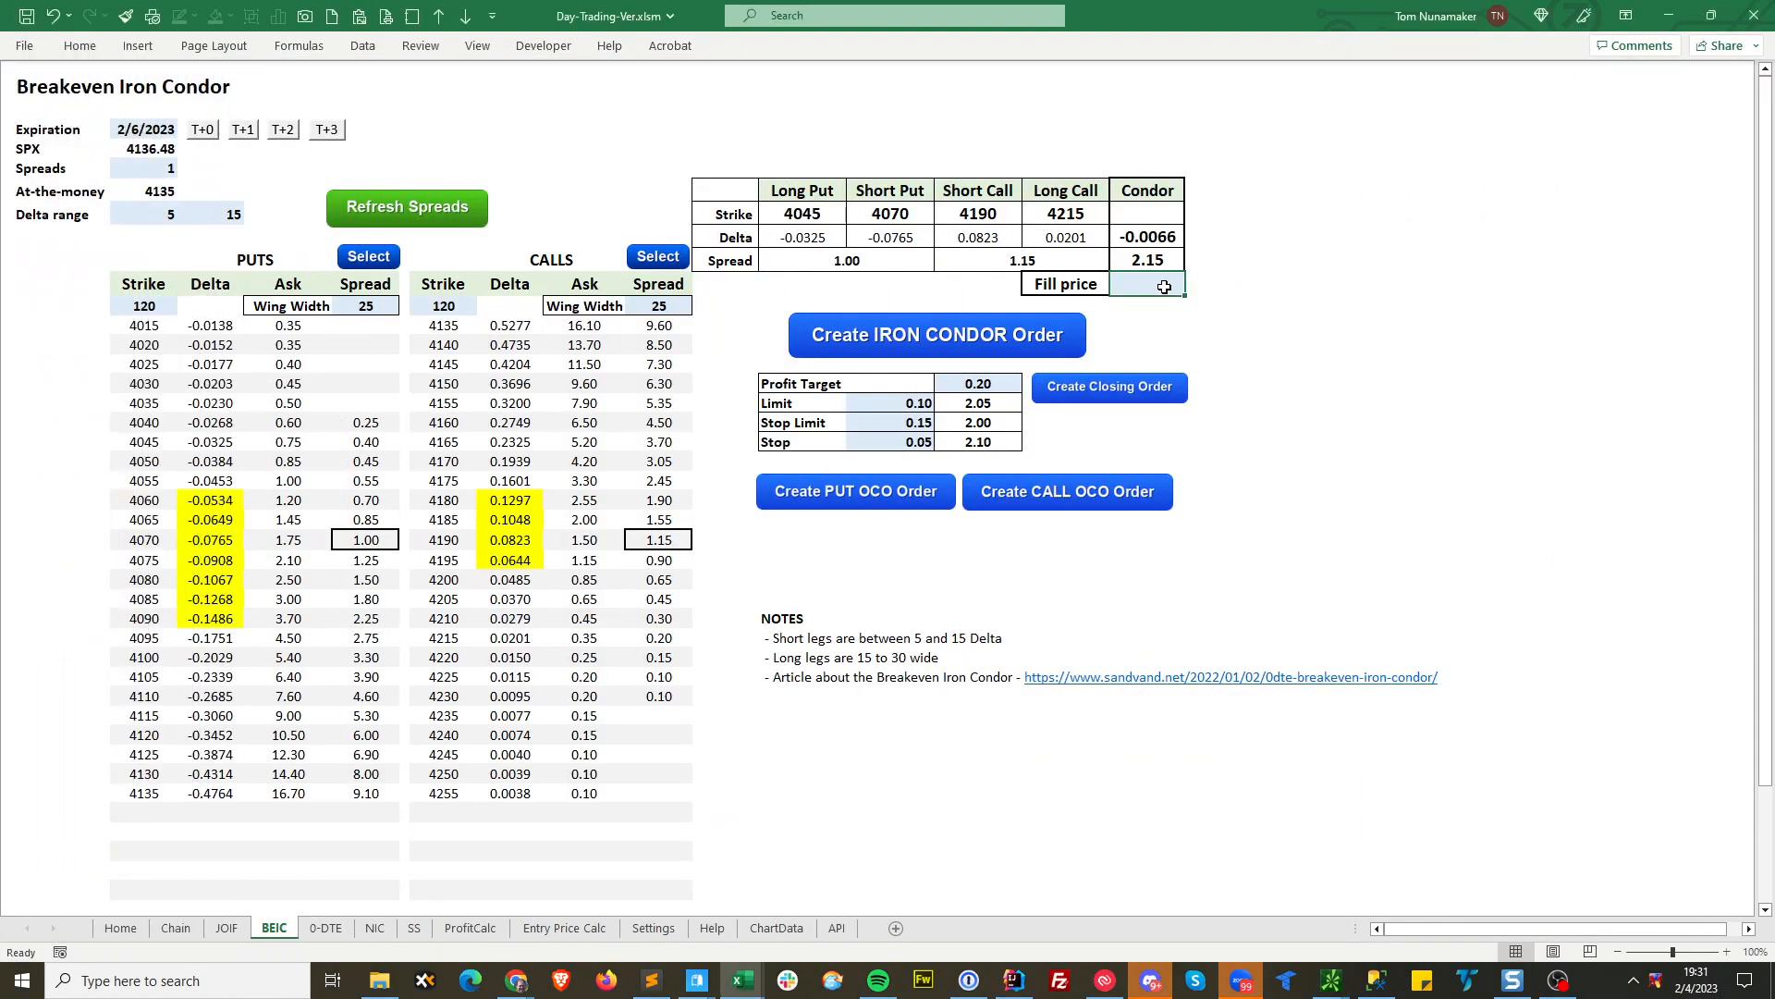
text(2.1)
key(Return)
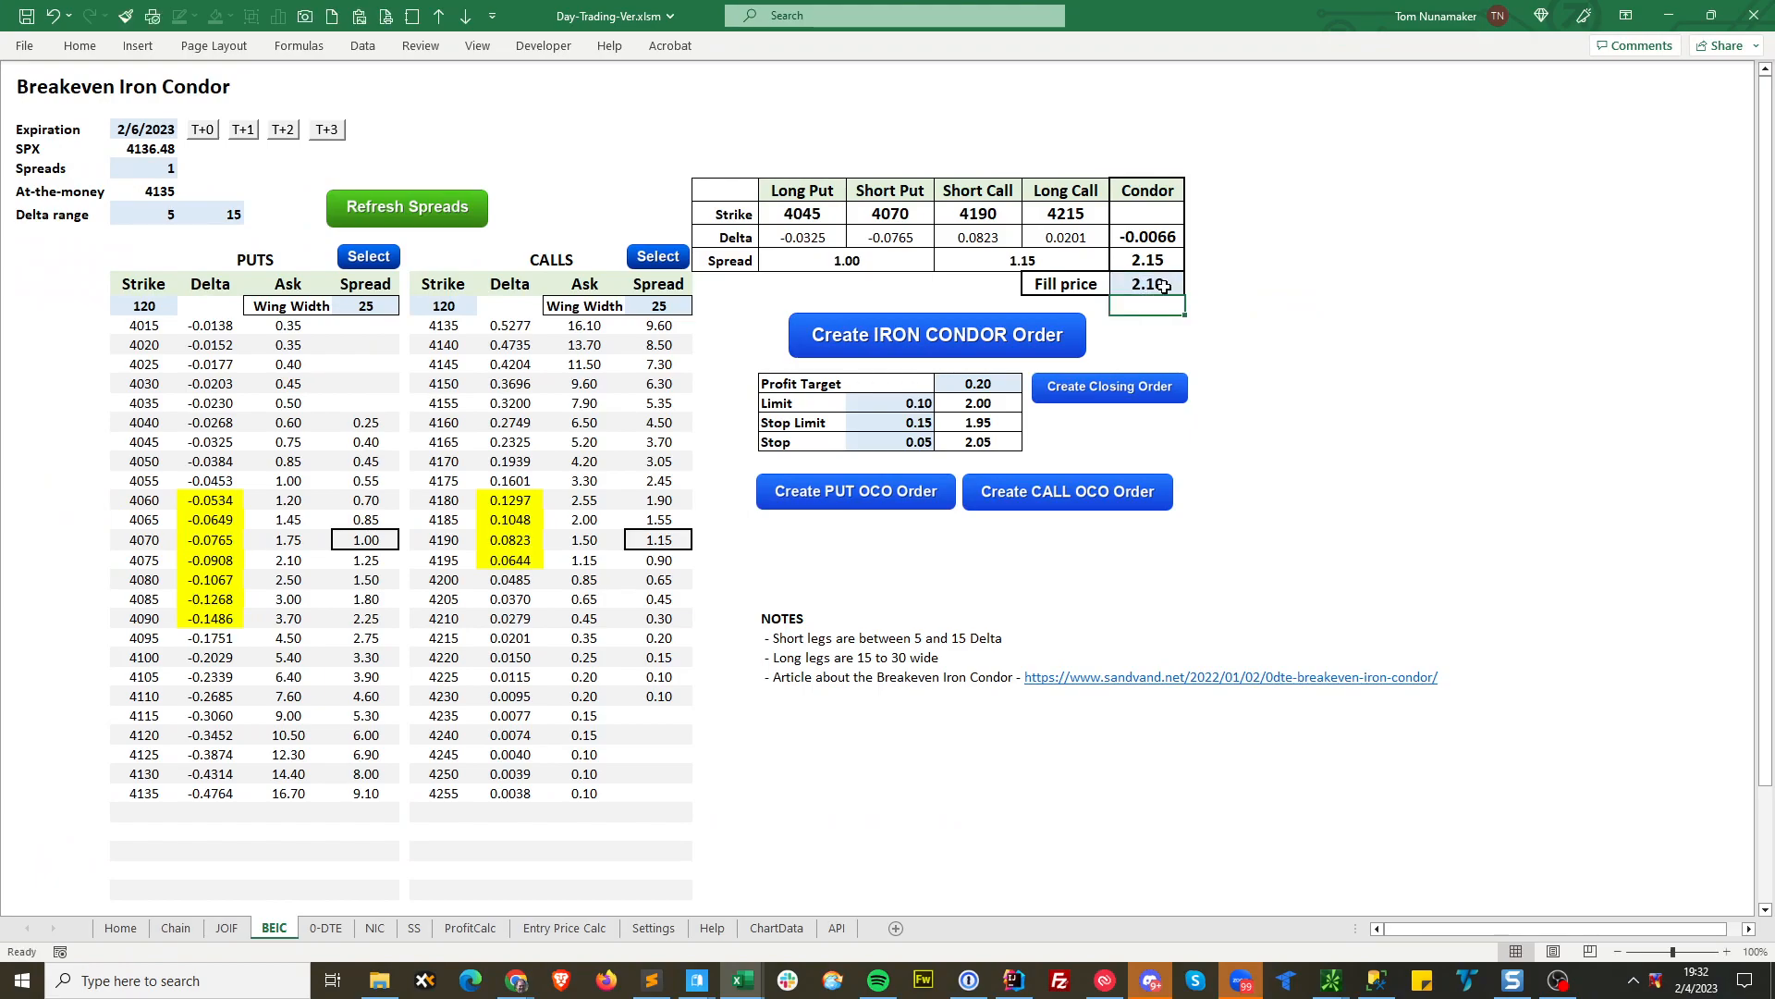
click(1221, 327)
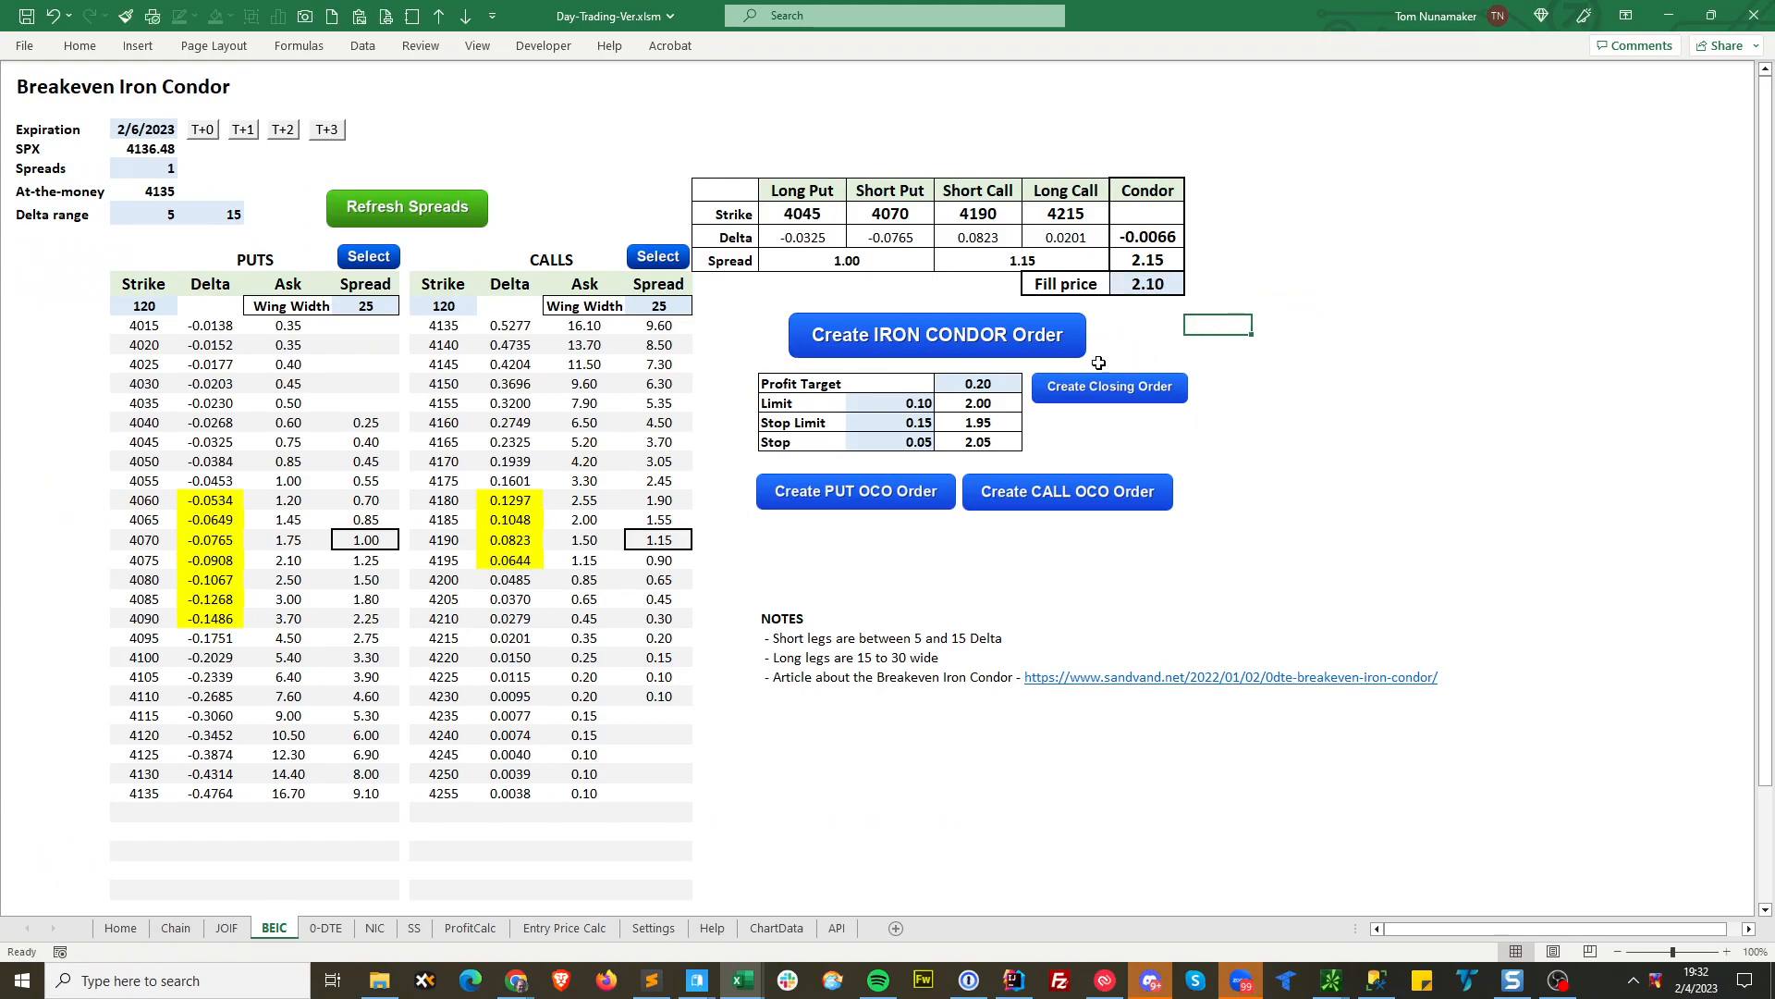
Set the profit target to 0.35 and the stop offset to 0.10.
click(952, 382)
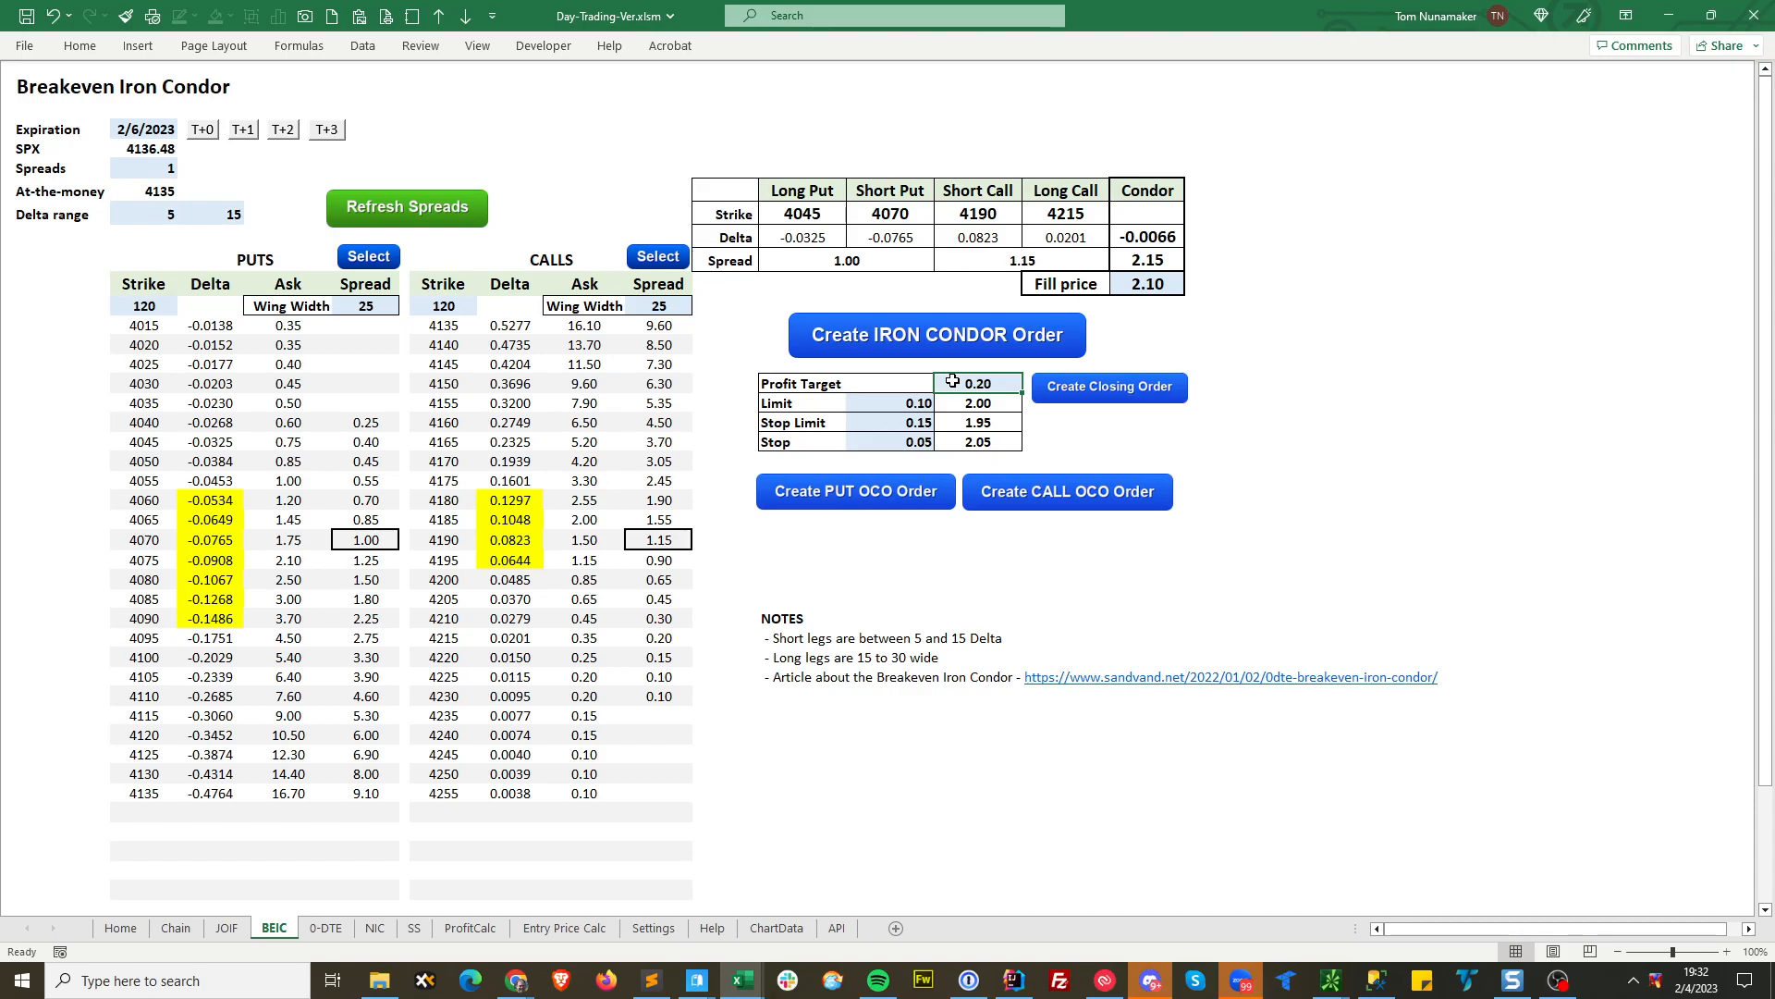
text(0.35)
key(Return)
click(890, 447)
text(.1)
key(Return)
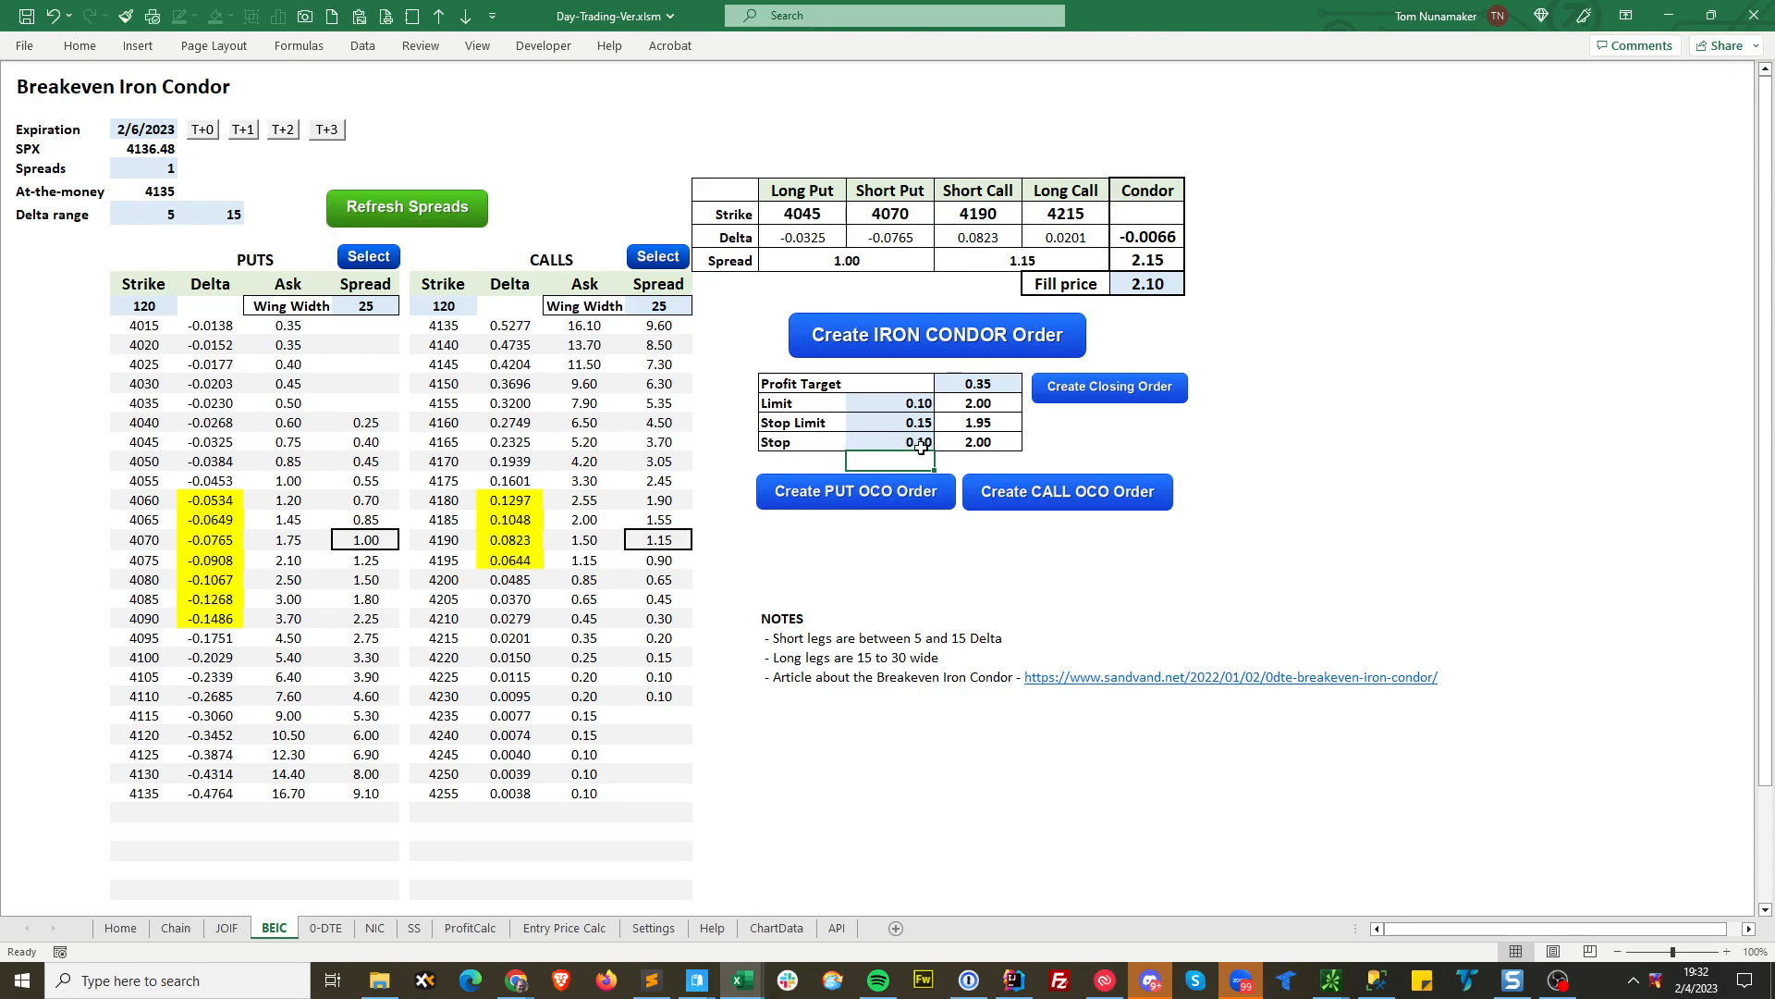
Set the limit offset to 0.15 and the stop limit offset to 0.20.
click(917, 404)
click(907, 444)
click(913, 405)
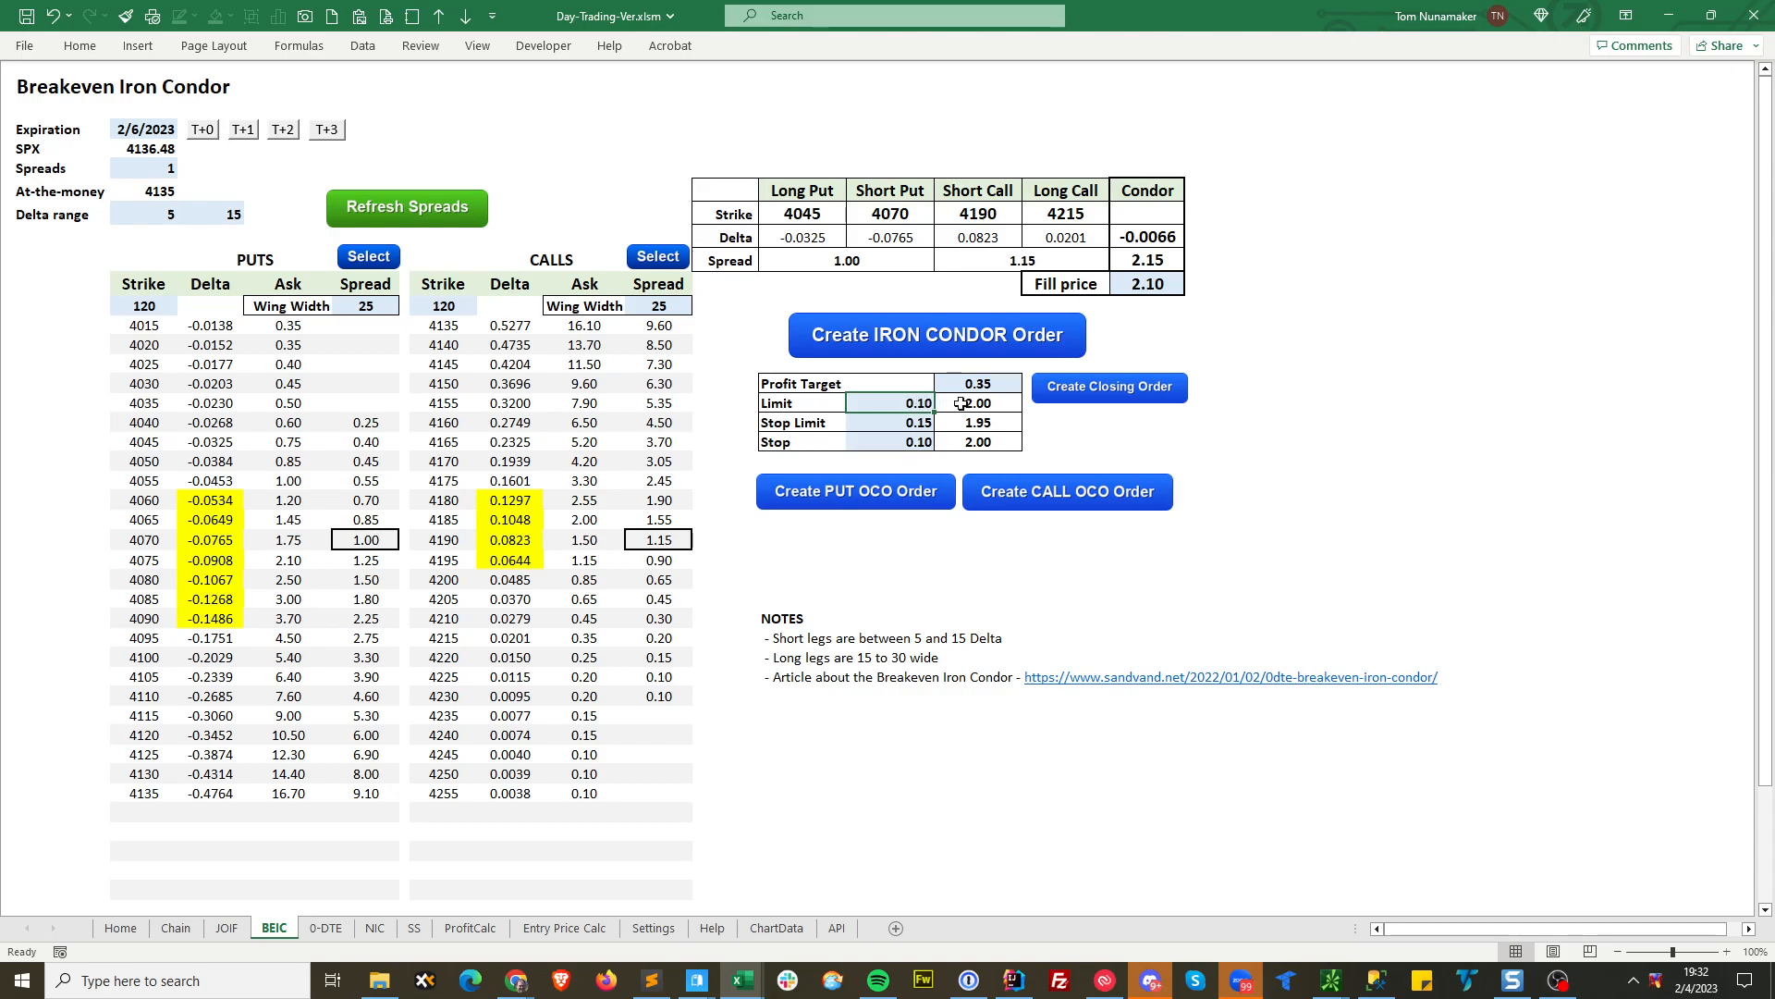
text(.15)
key(Return)
text(.2)
key(Return)
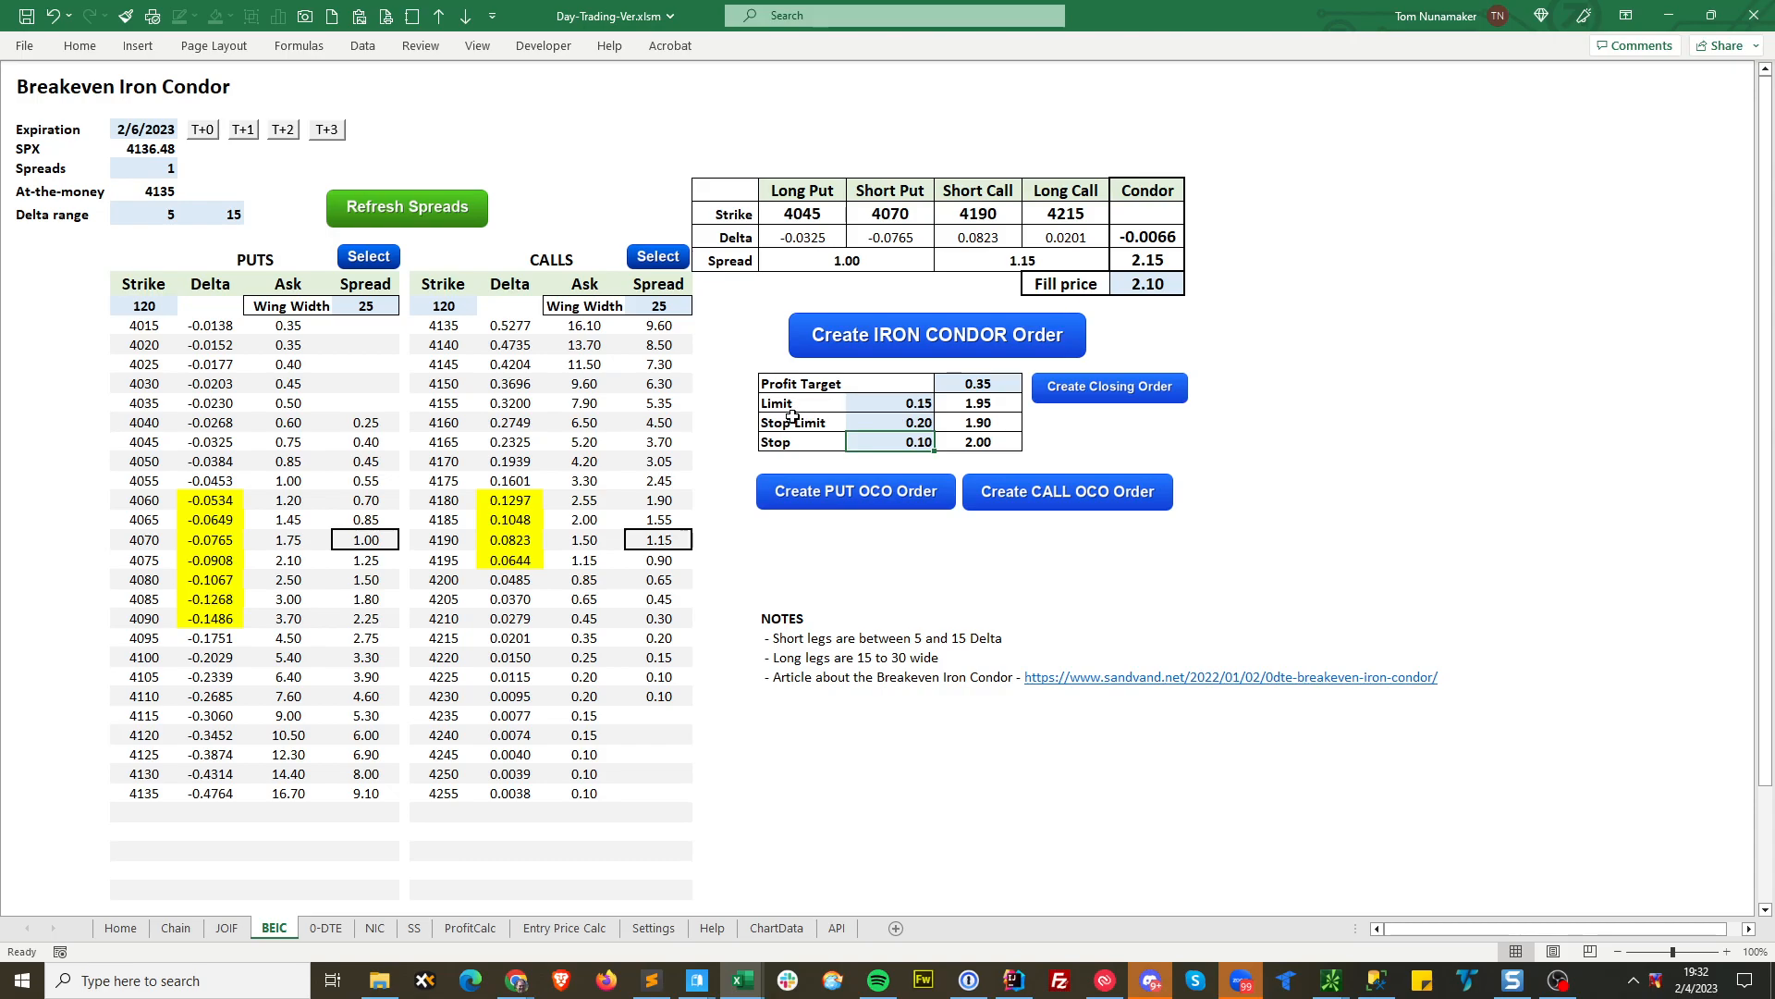
Create the condor's closing order in the workbook, copying it to the clipboard, and switch to thinkorswim.
click(1091, 437)
click(1121, 394)
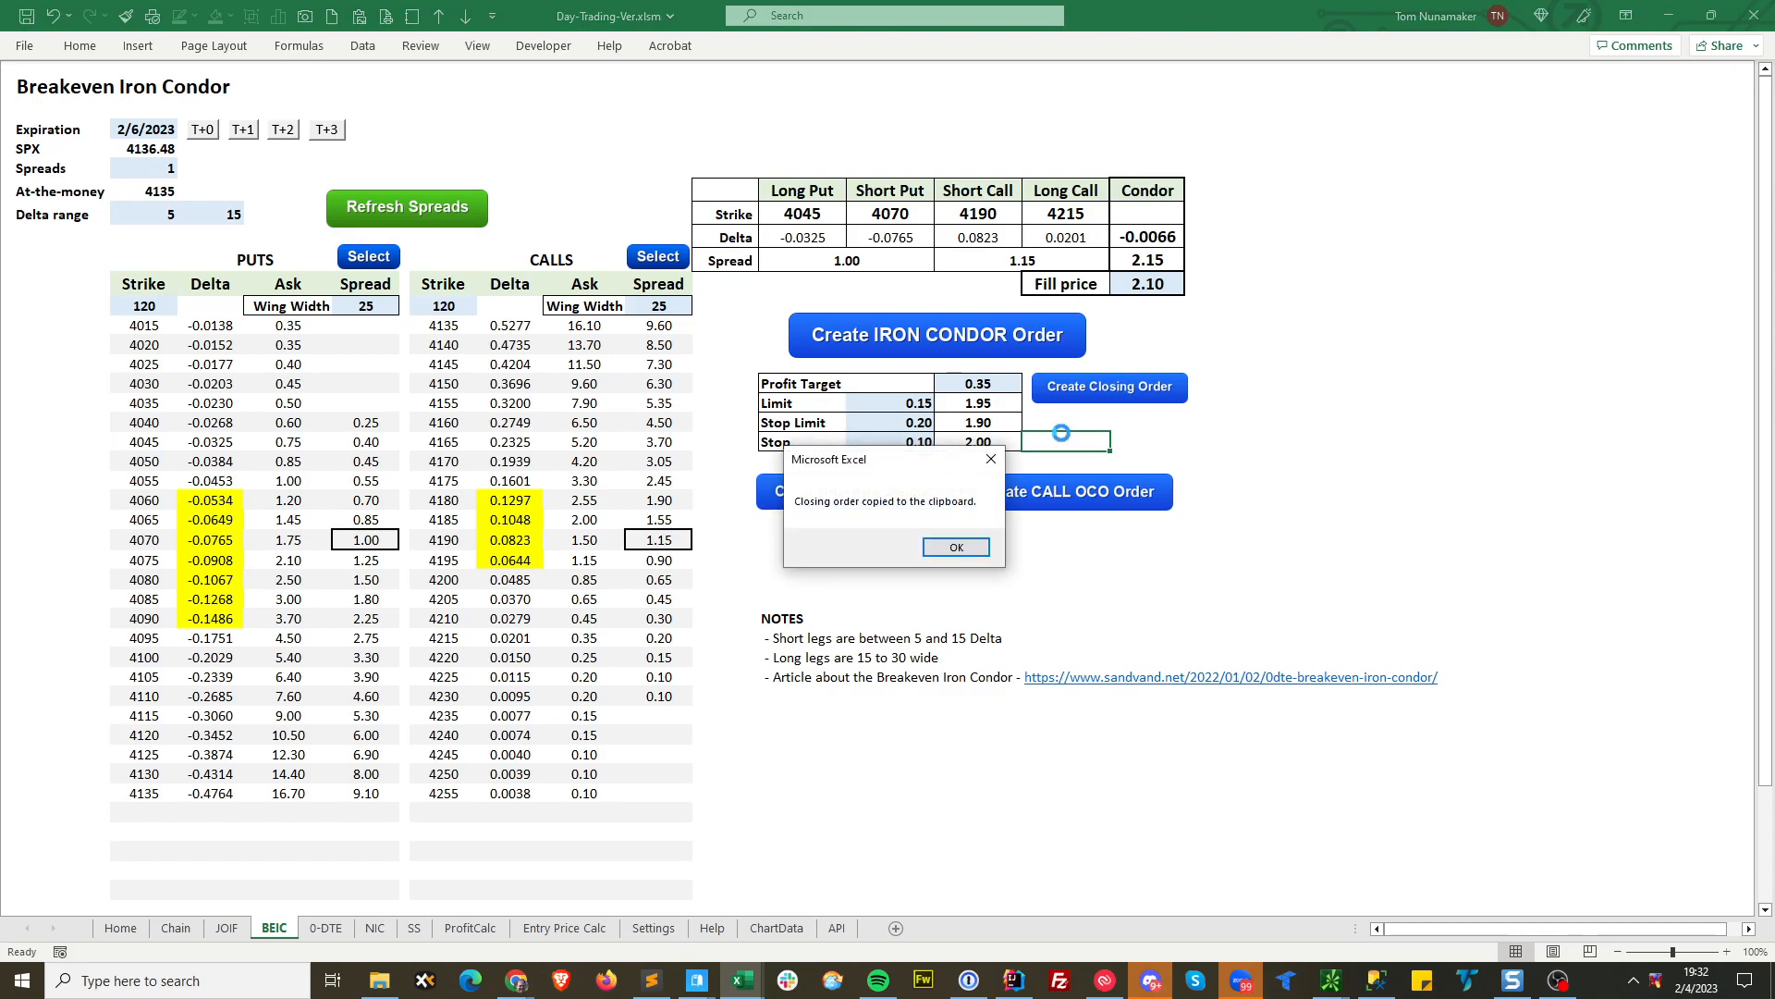
click(958, 560)
click(1331, 980)
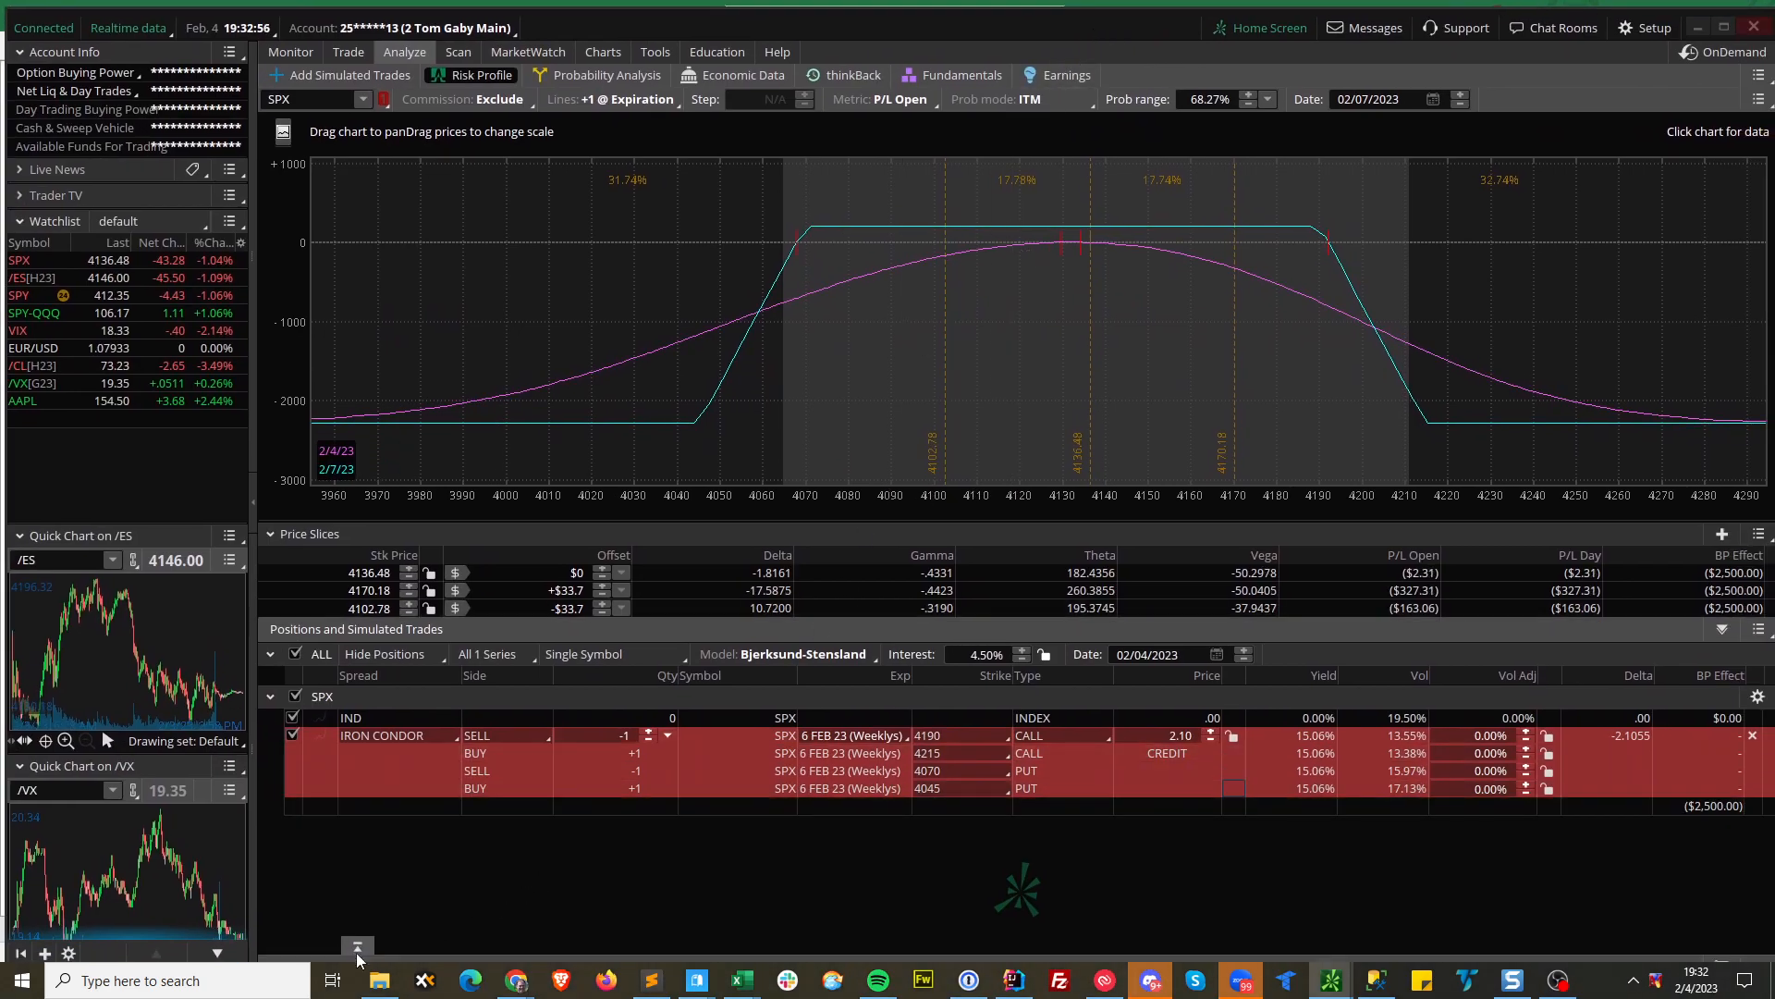
Replace the opening condor in order entry with the closing order pasted from the clipboard.
click(357, 955)
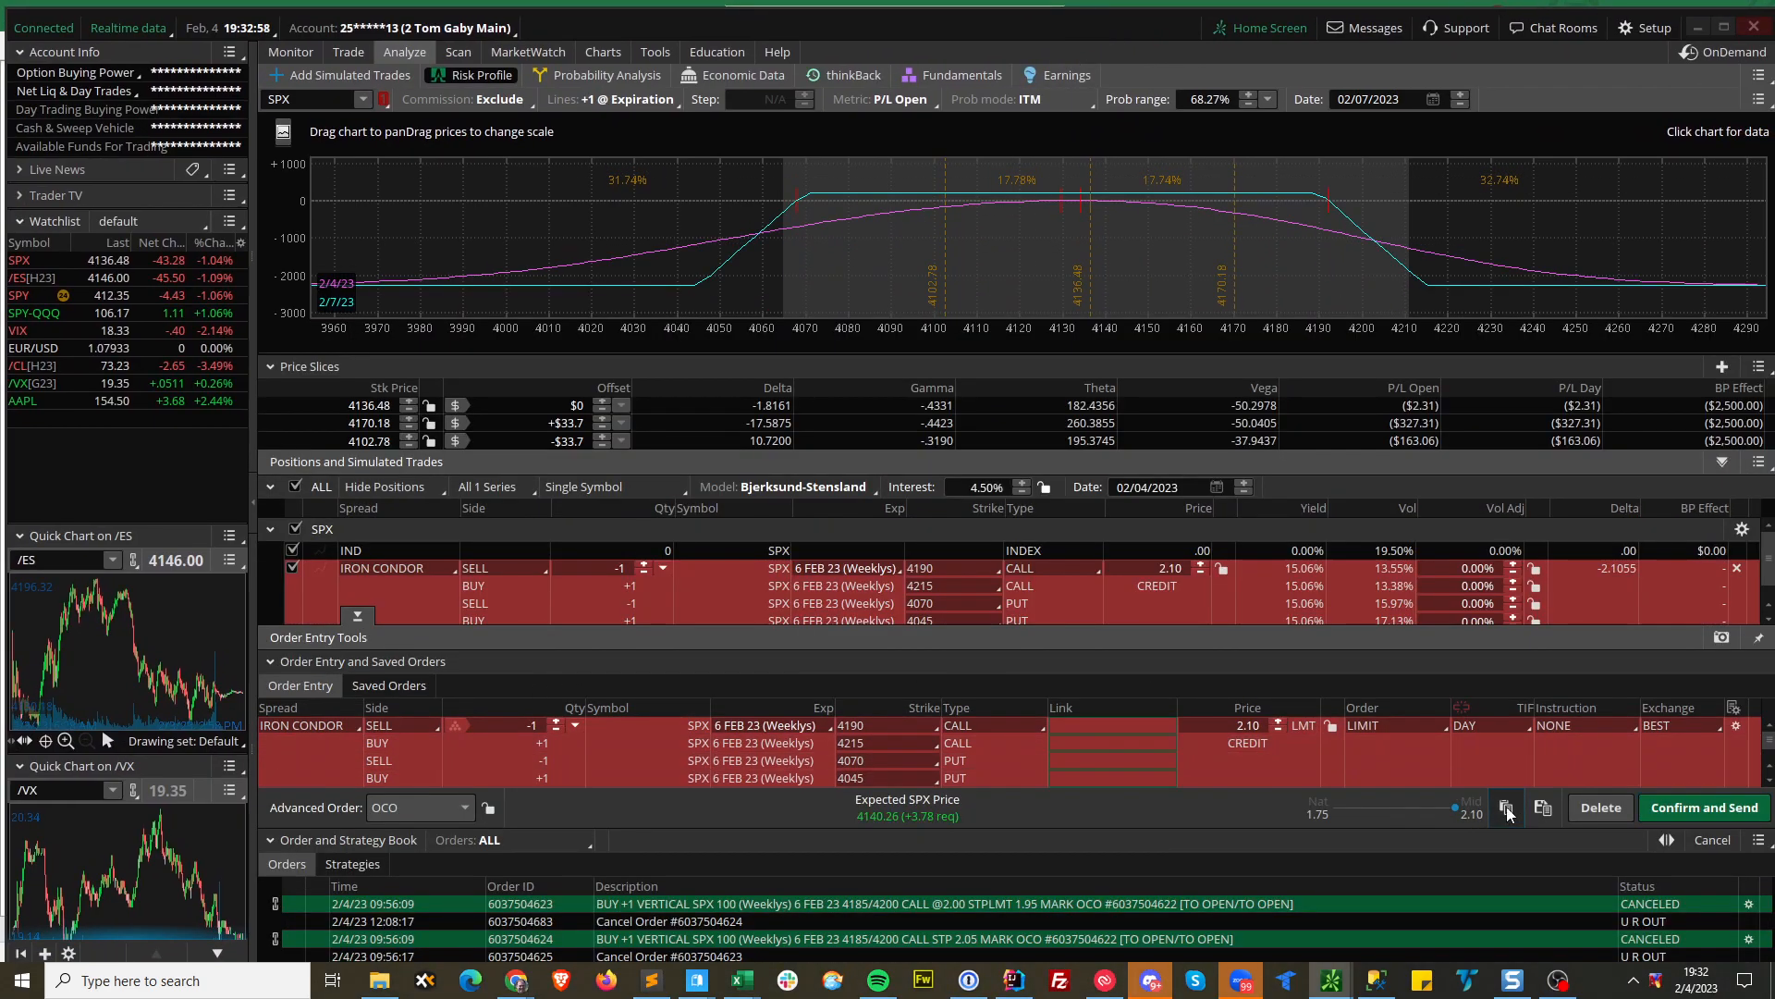
key(ctrl+v)
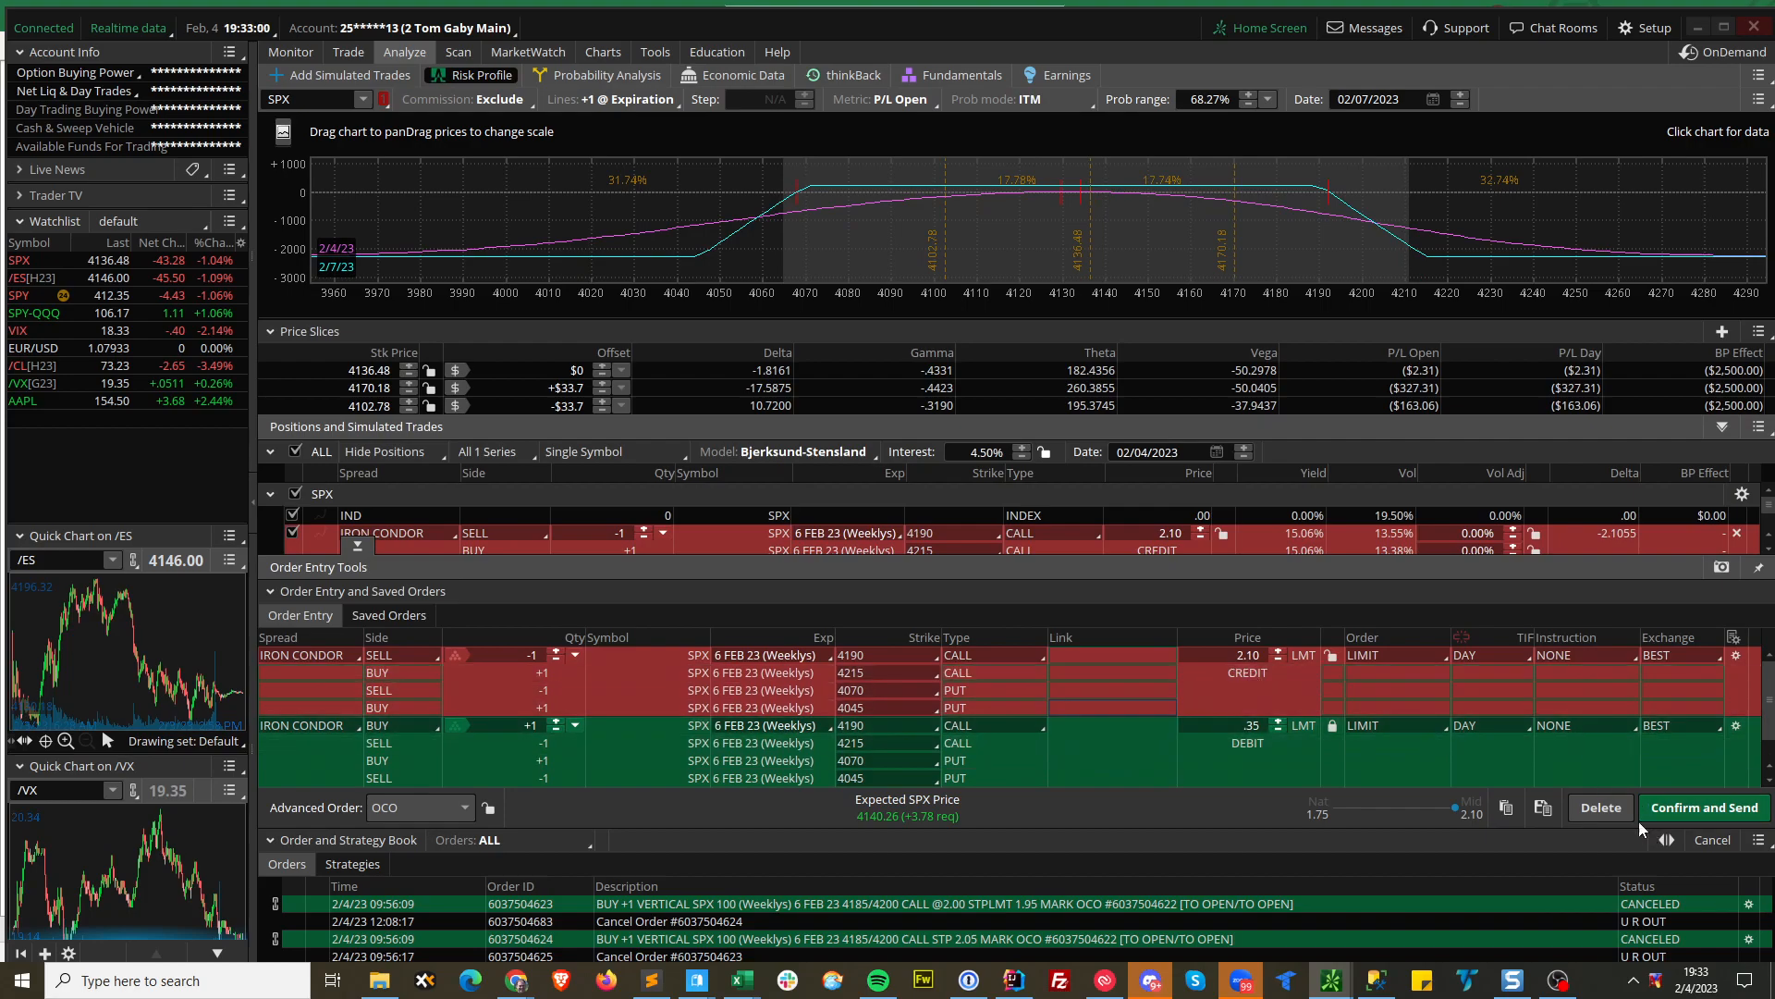
click(1604, 810)
click(357, 955)
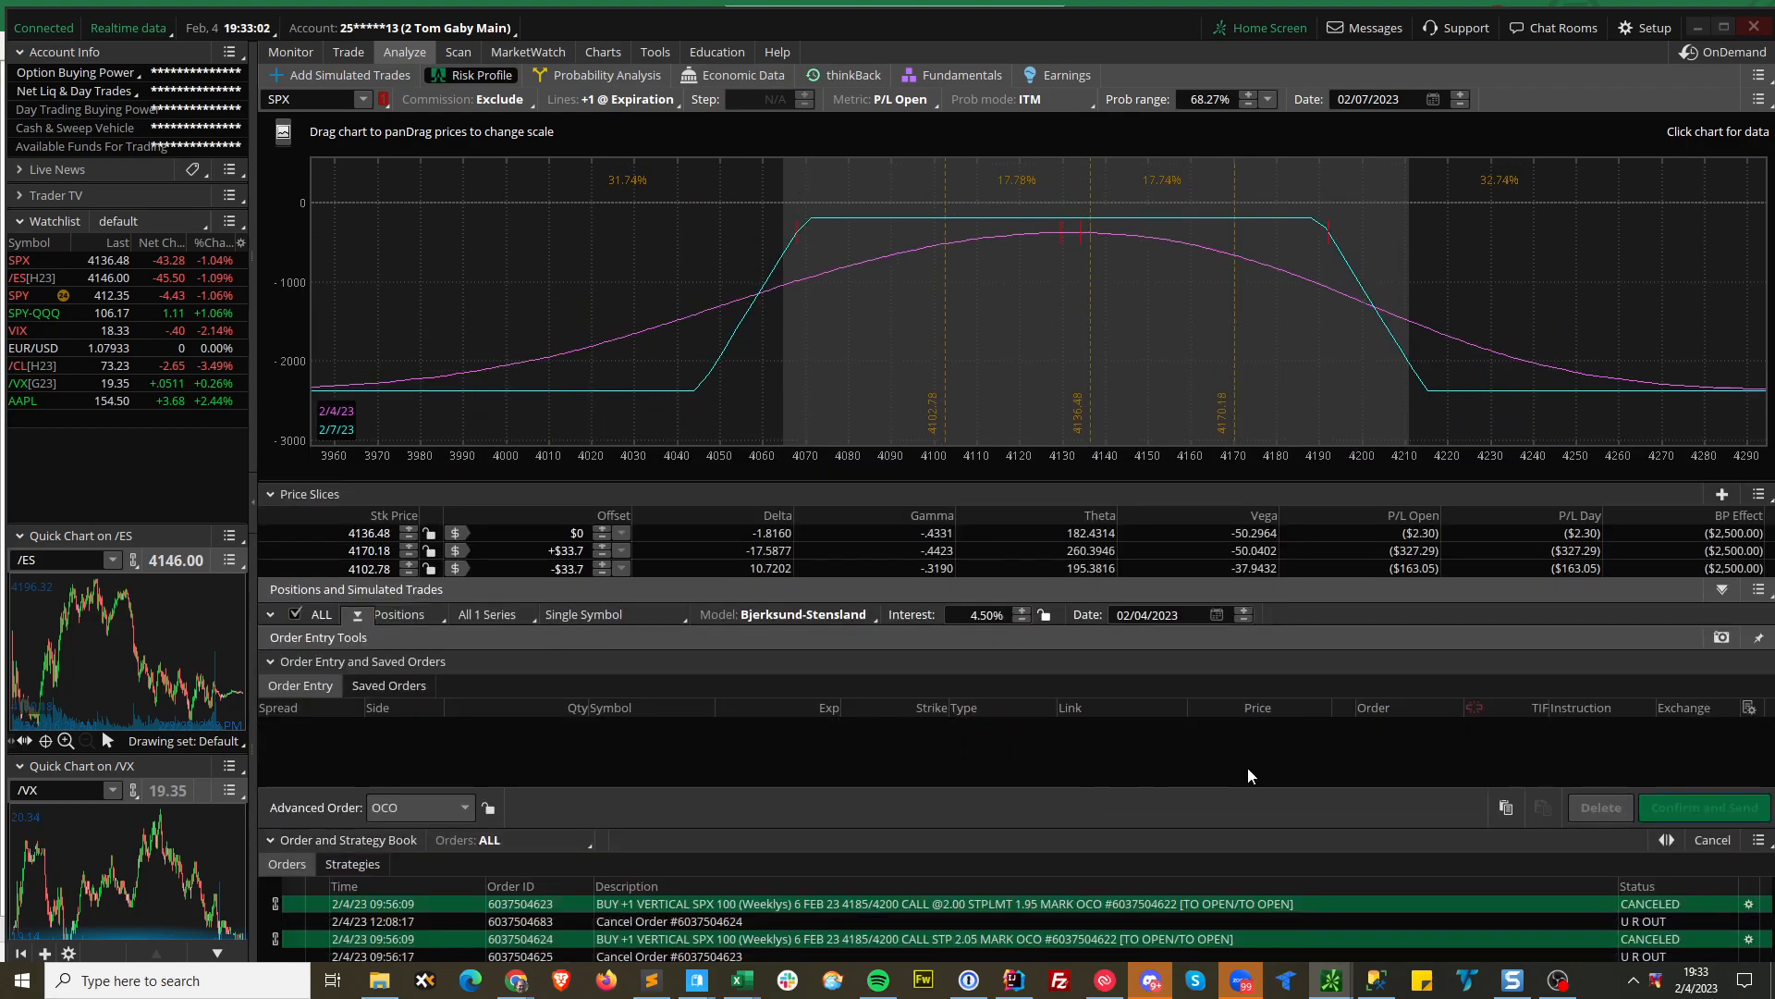
click(1505, 807)
Analyze the 0.35 debit closing condor in the risk profile, and exclude it from the plotted simulated trades.
right_click(1147, 760)
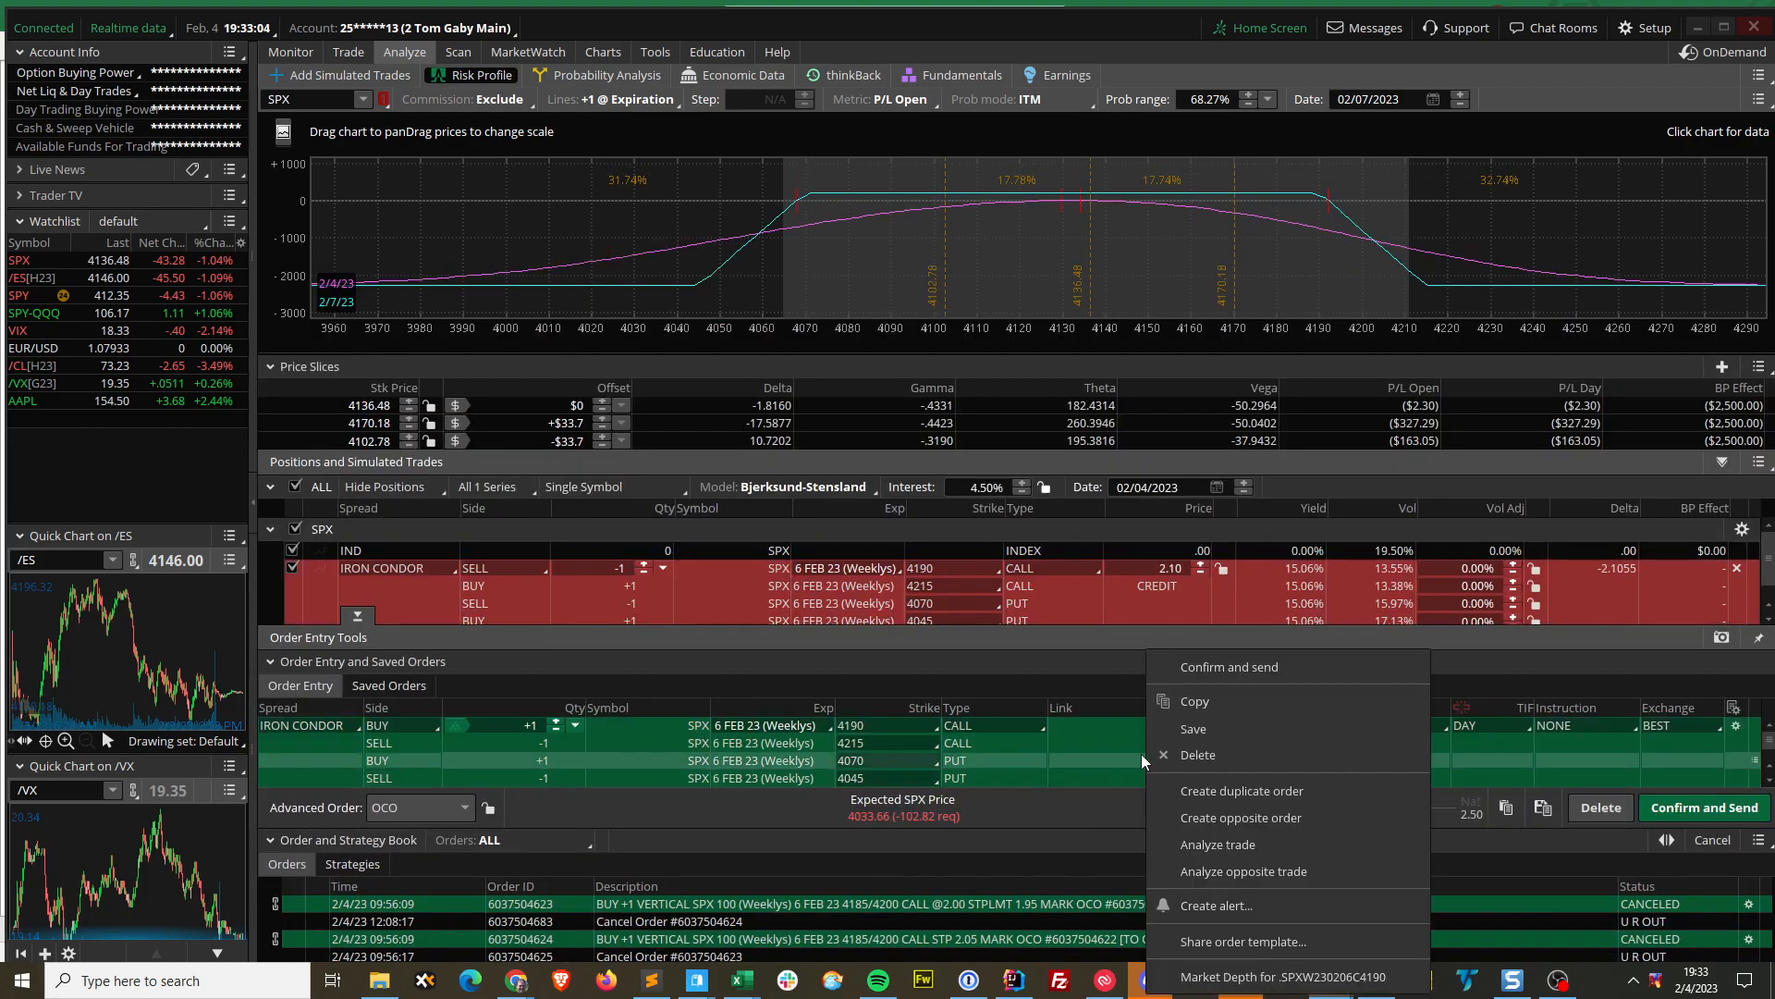
click(1217, 844)
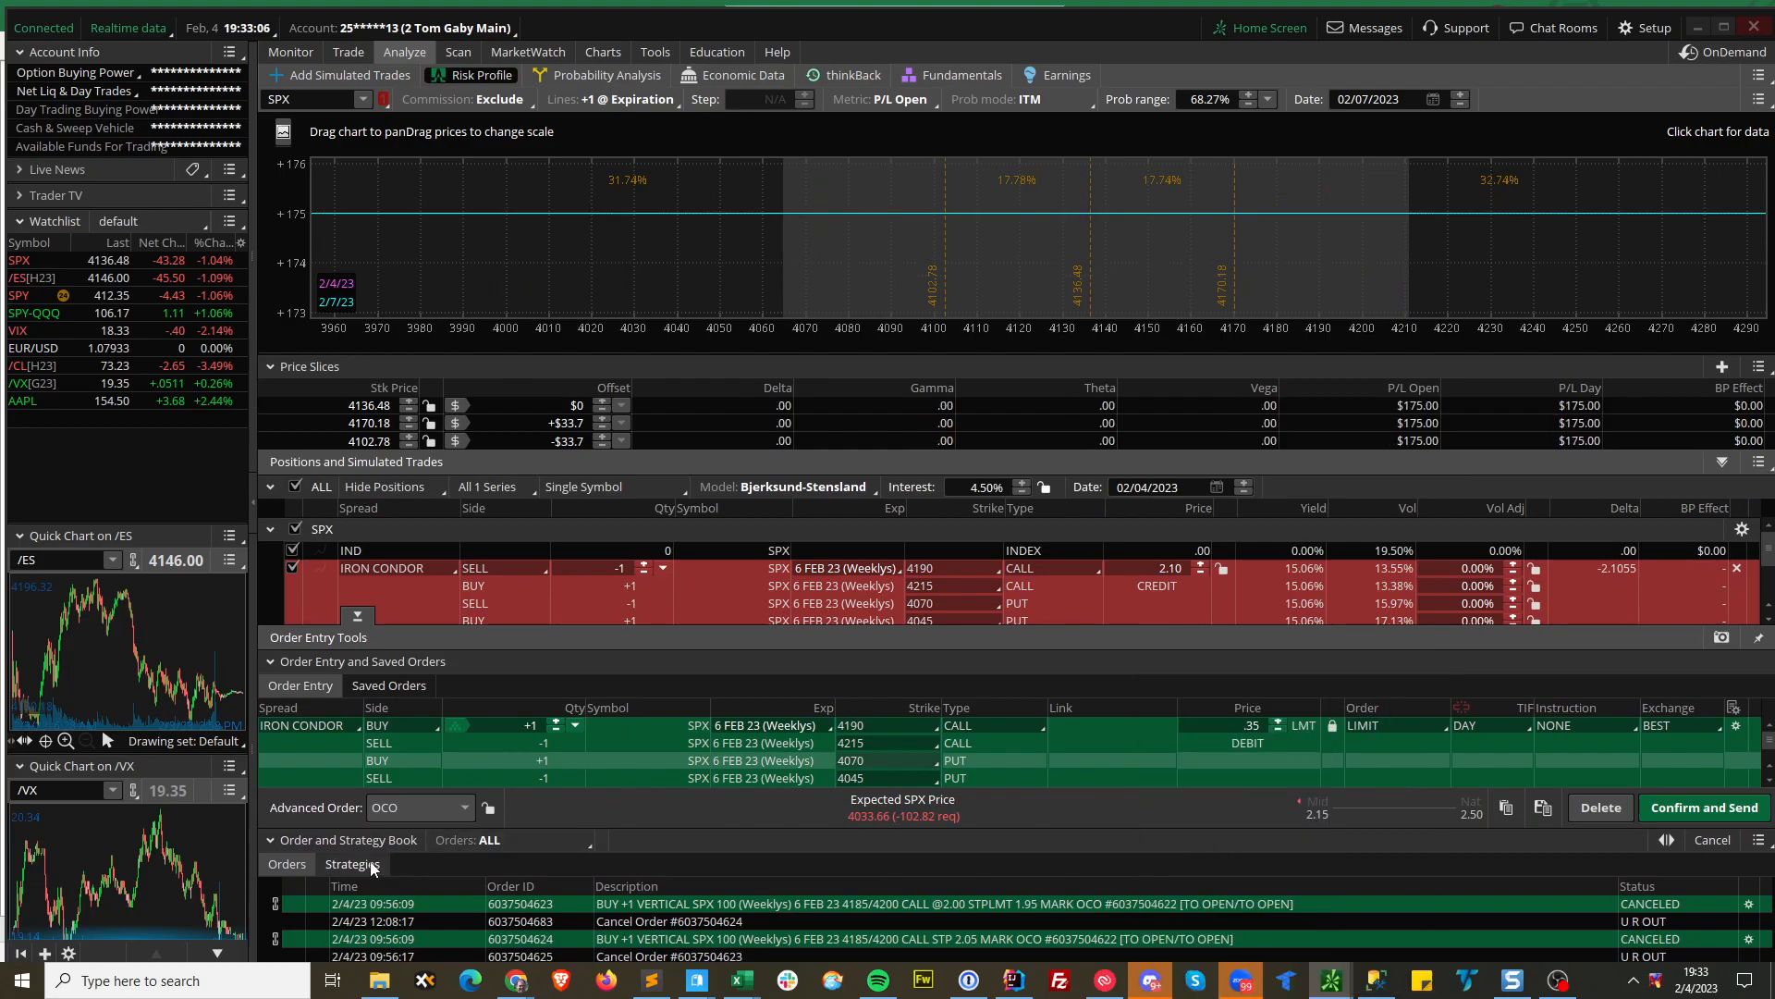
click(359, 627)
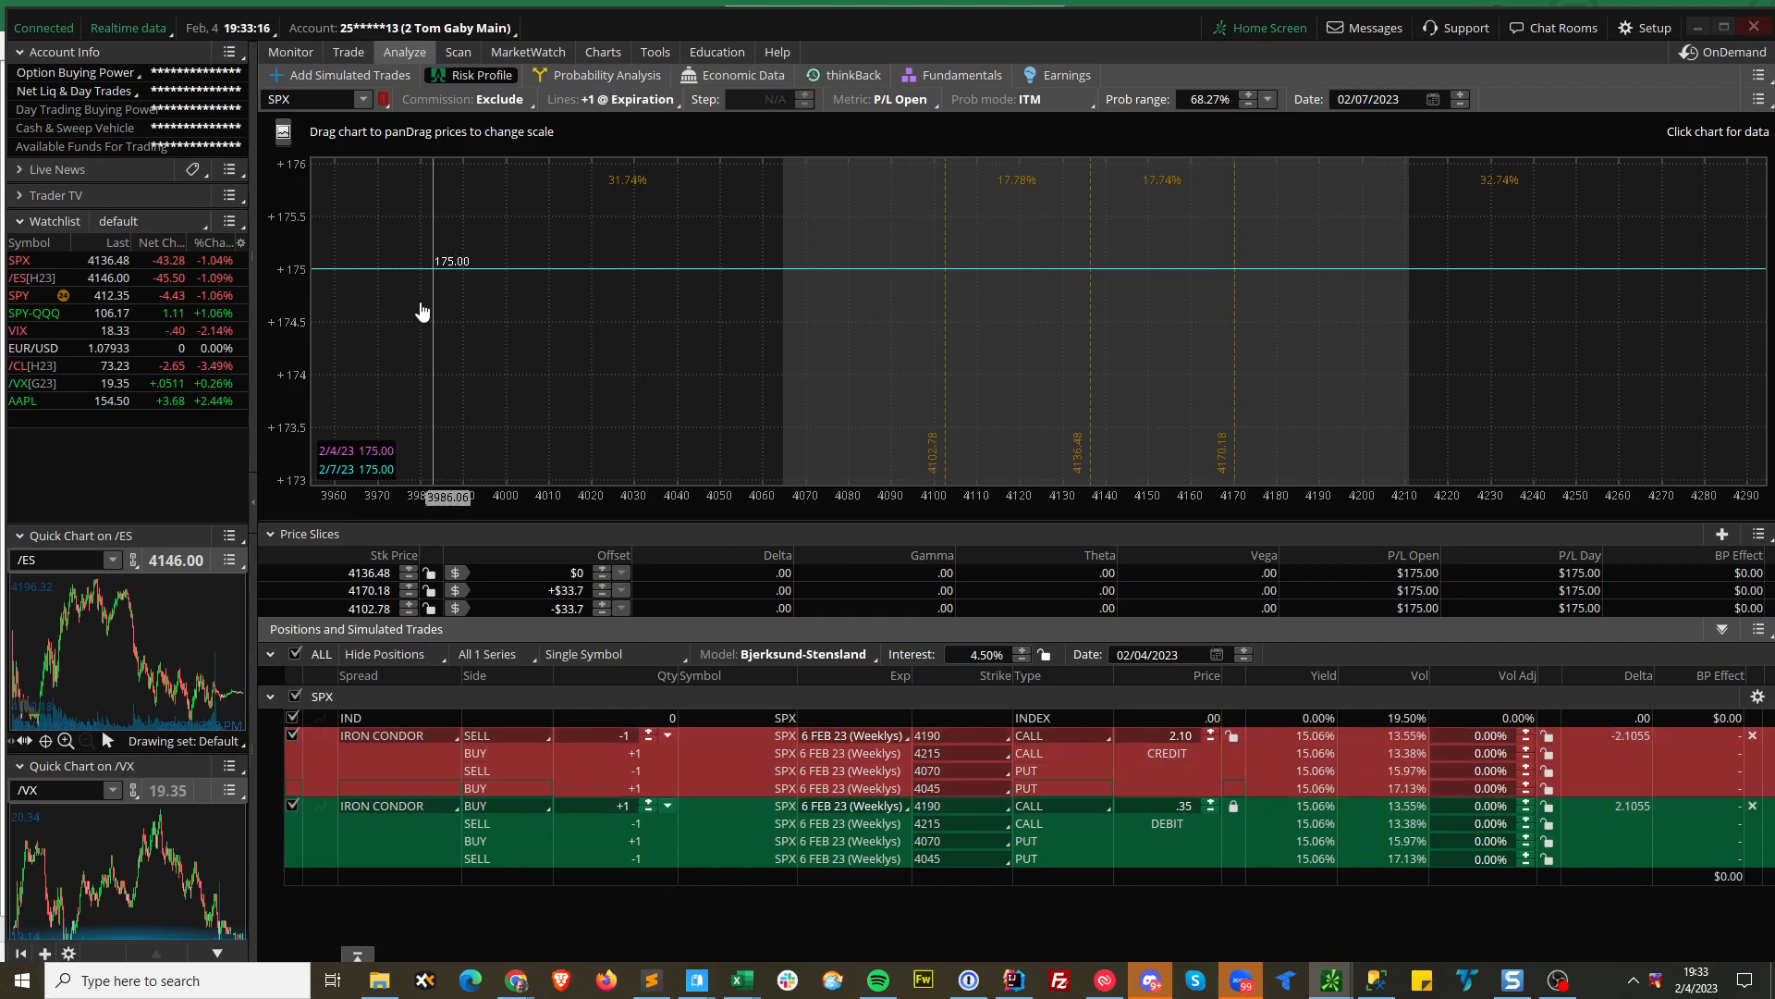
click(292, 806)
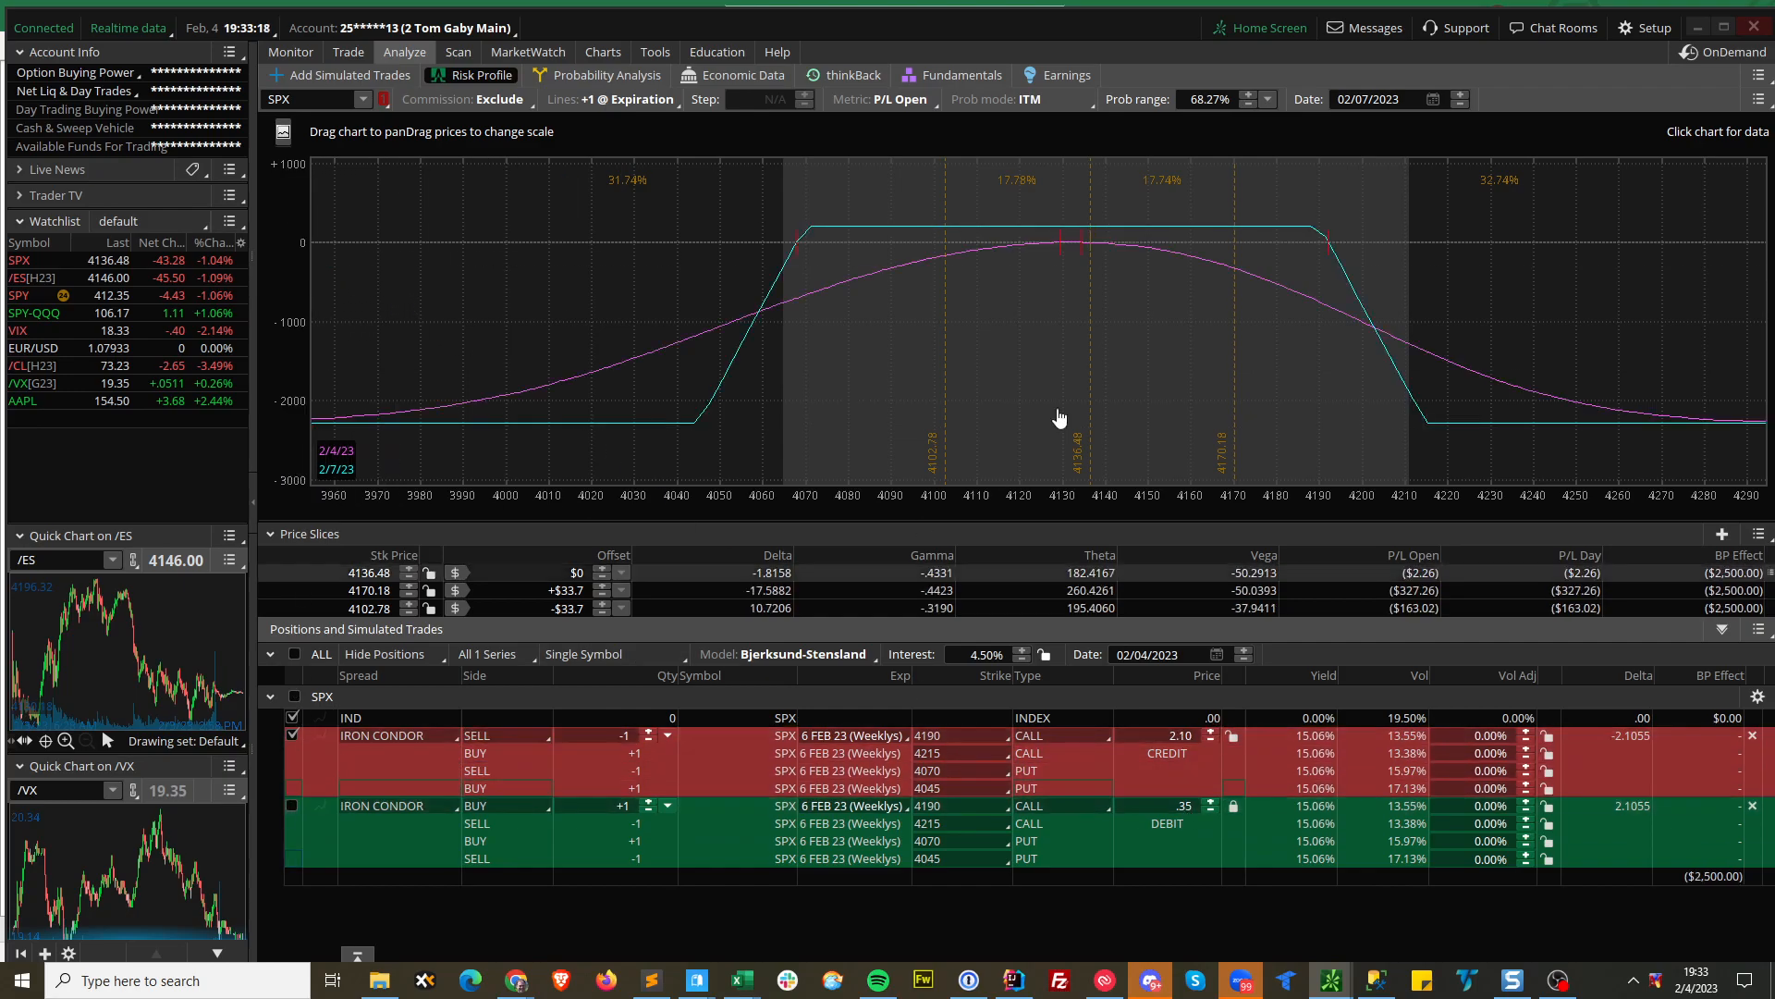
Create the put OCO orders in the Excel workbook and return to thinkorswim with them on the clipboard.
key(alt+Tab)
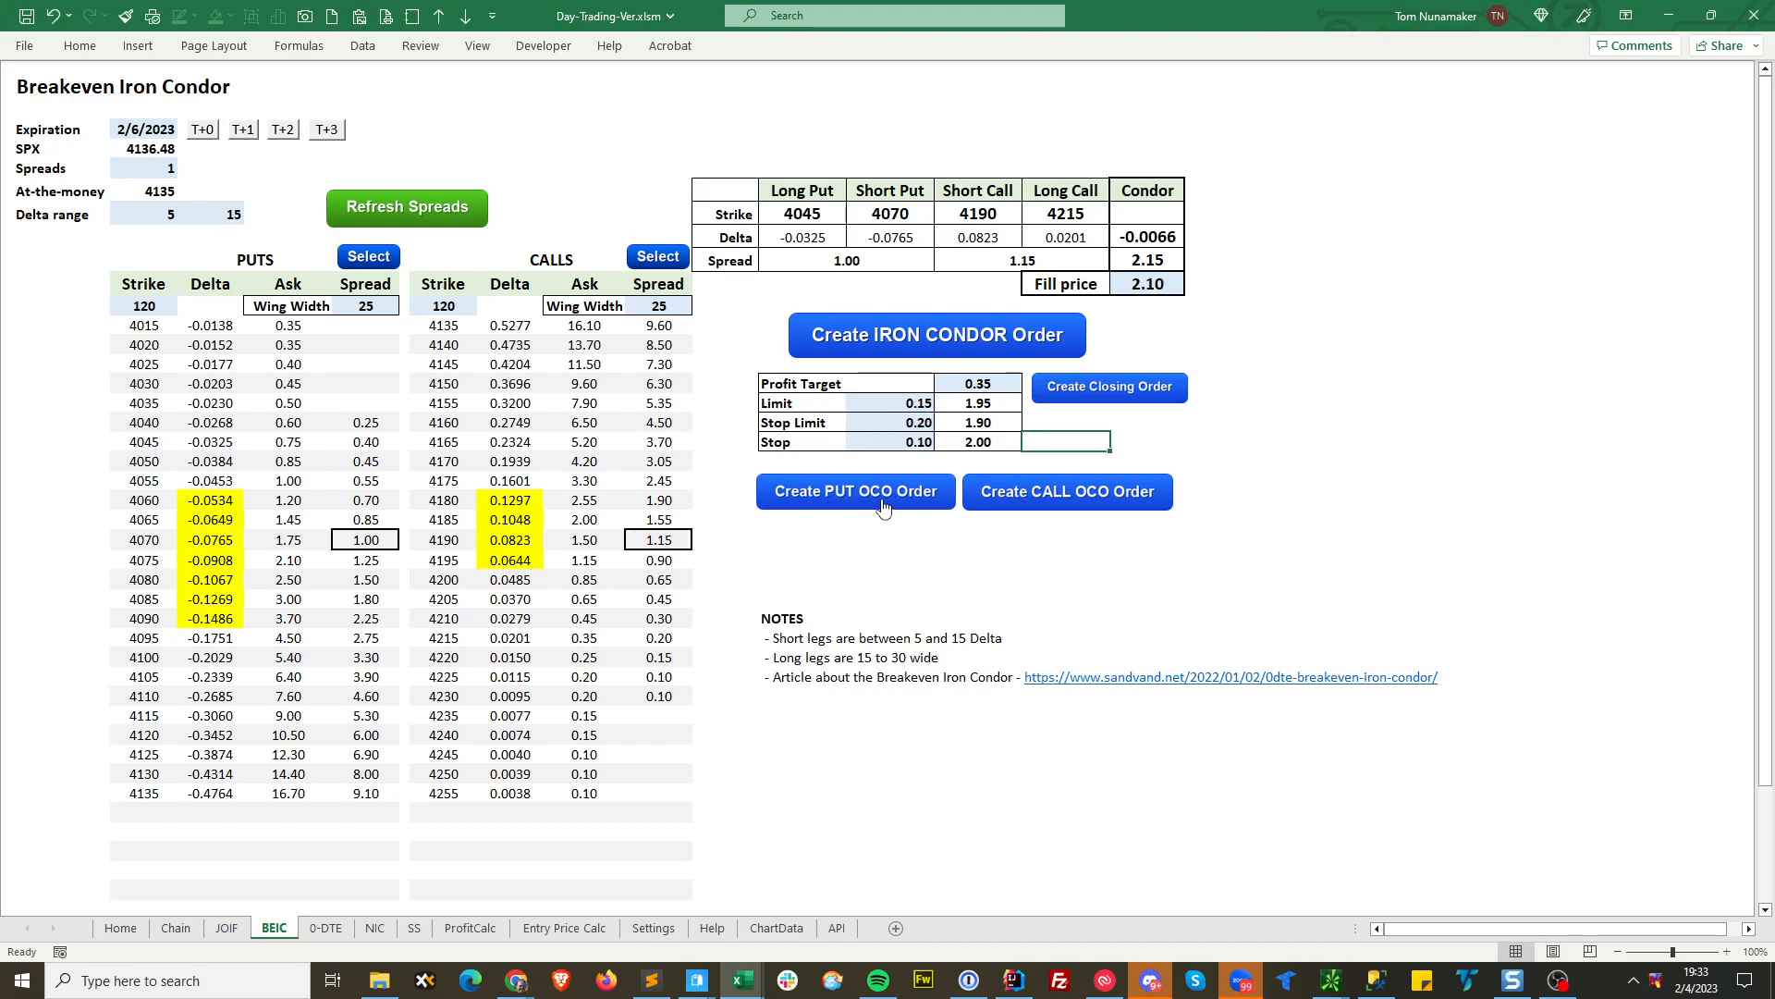
click(837, 500)
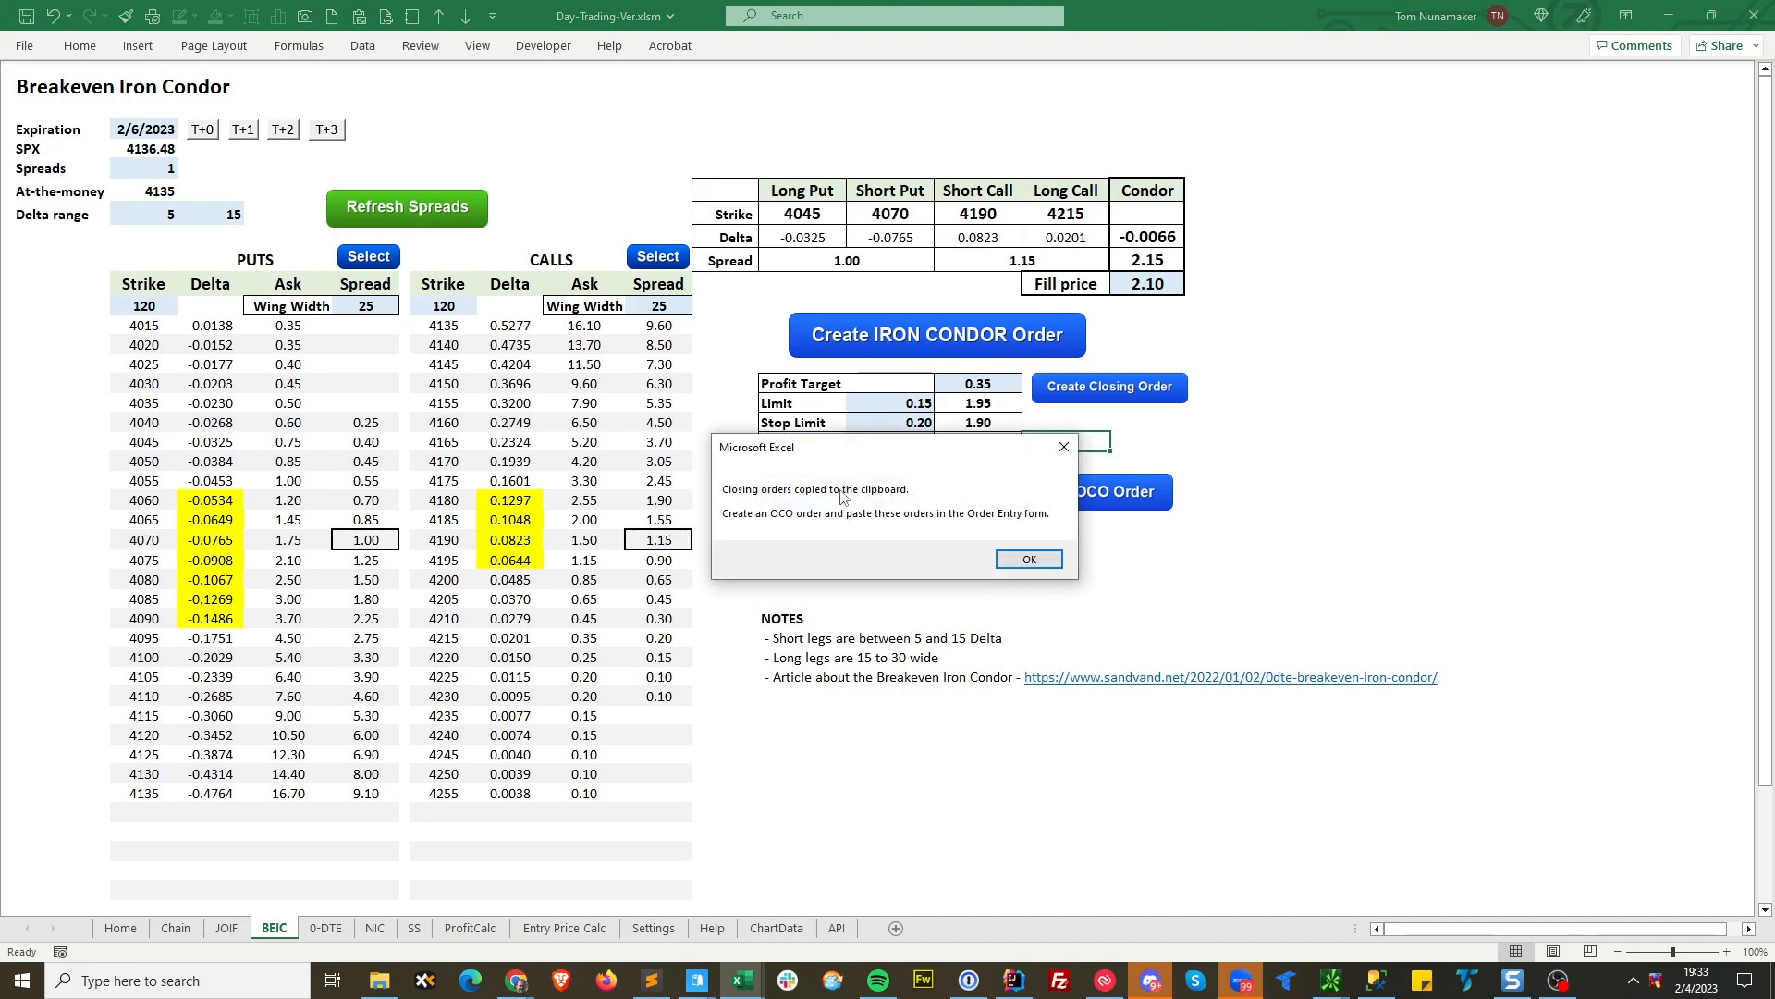
click(1024, 558)
key(alt+Tab)
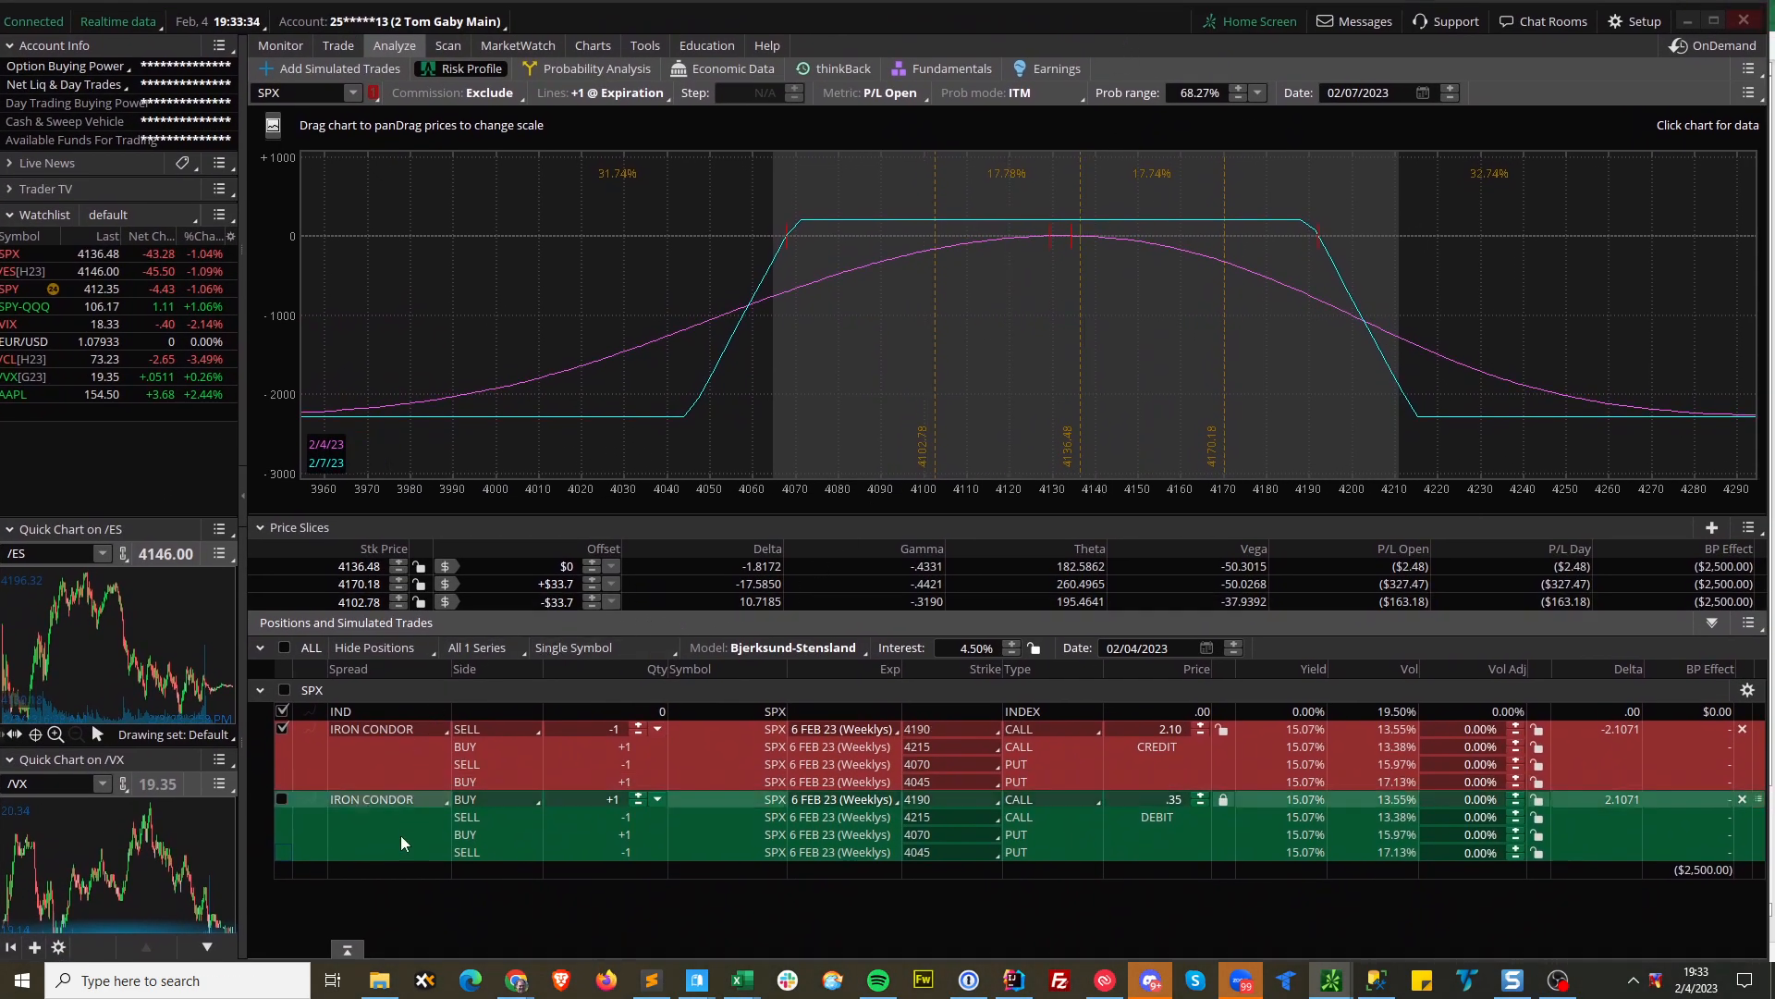
Replace the closing condor in order entry with the pasted put OCO orders.
click(346, 949)
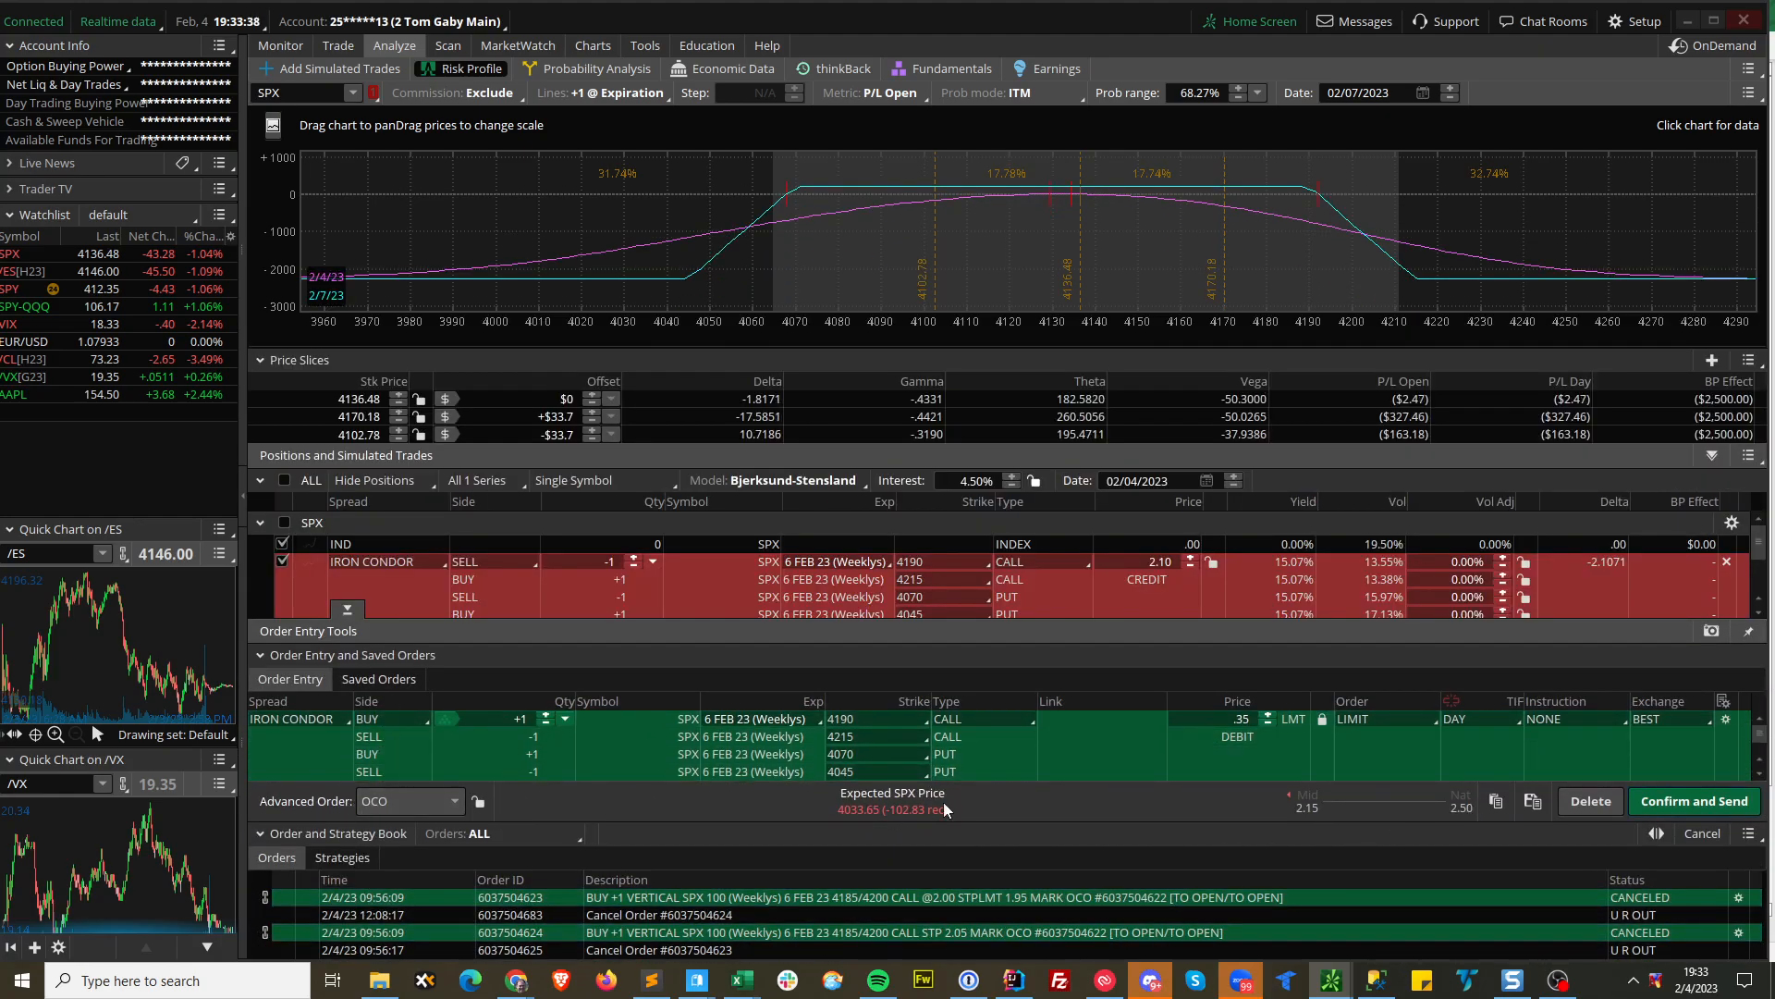
click(1591, 800)
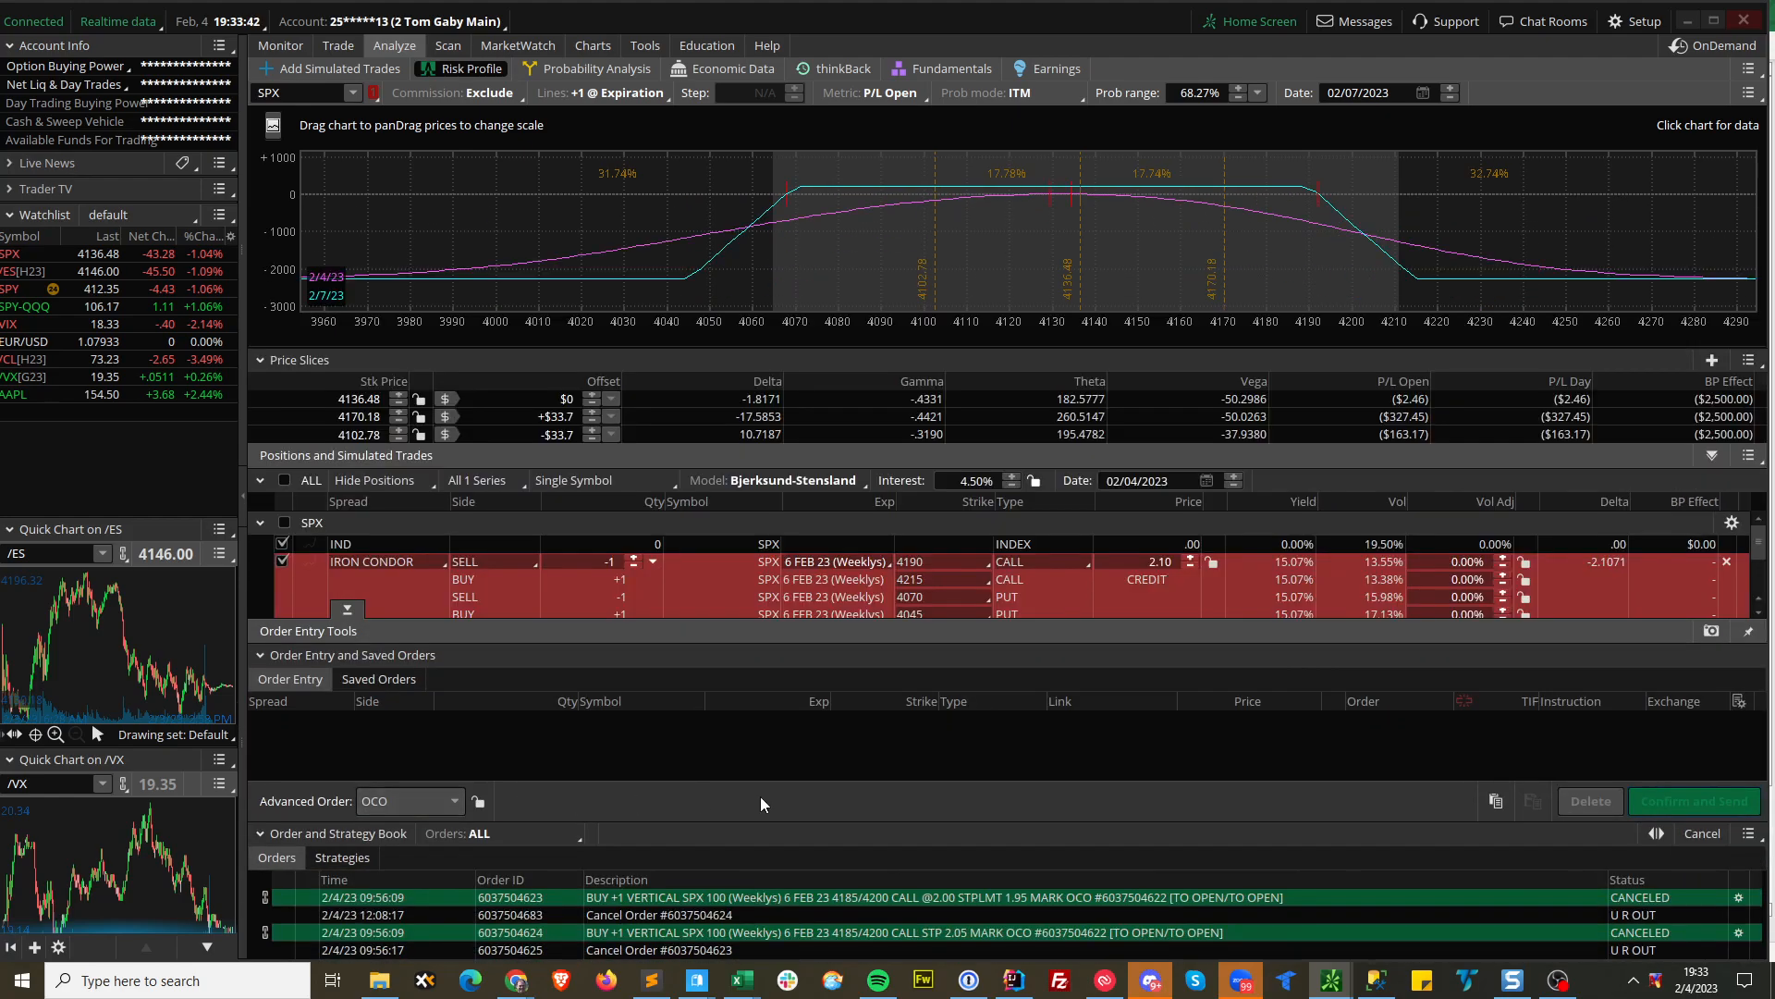
click(1496, 800)
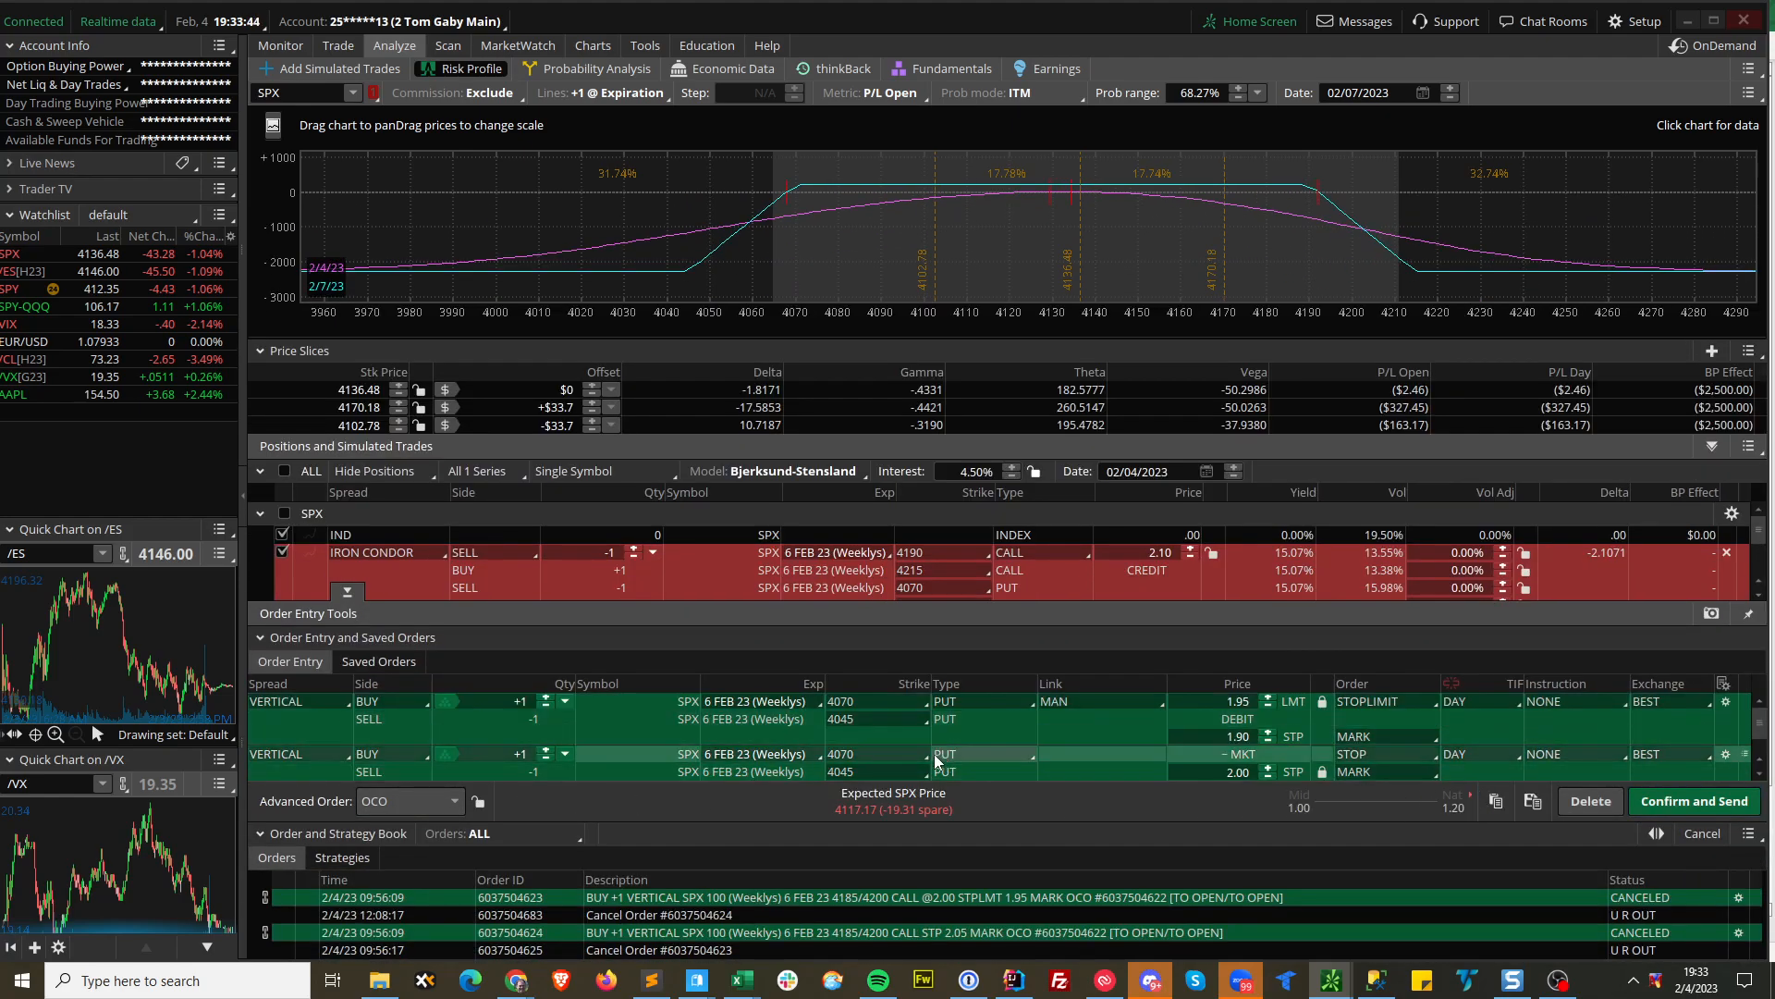
Examine the two linked put vertical orders and compare the limit, stop limit and stop prices.
key(alt)
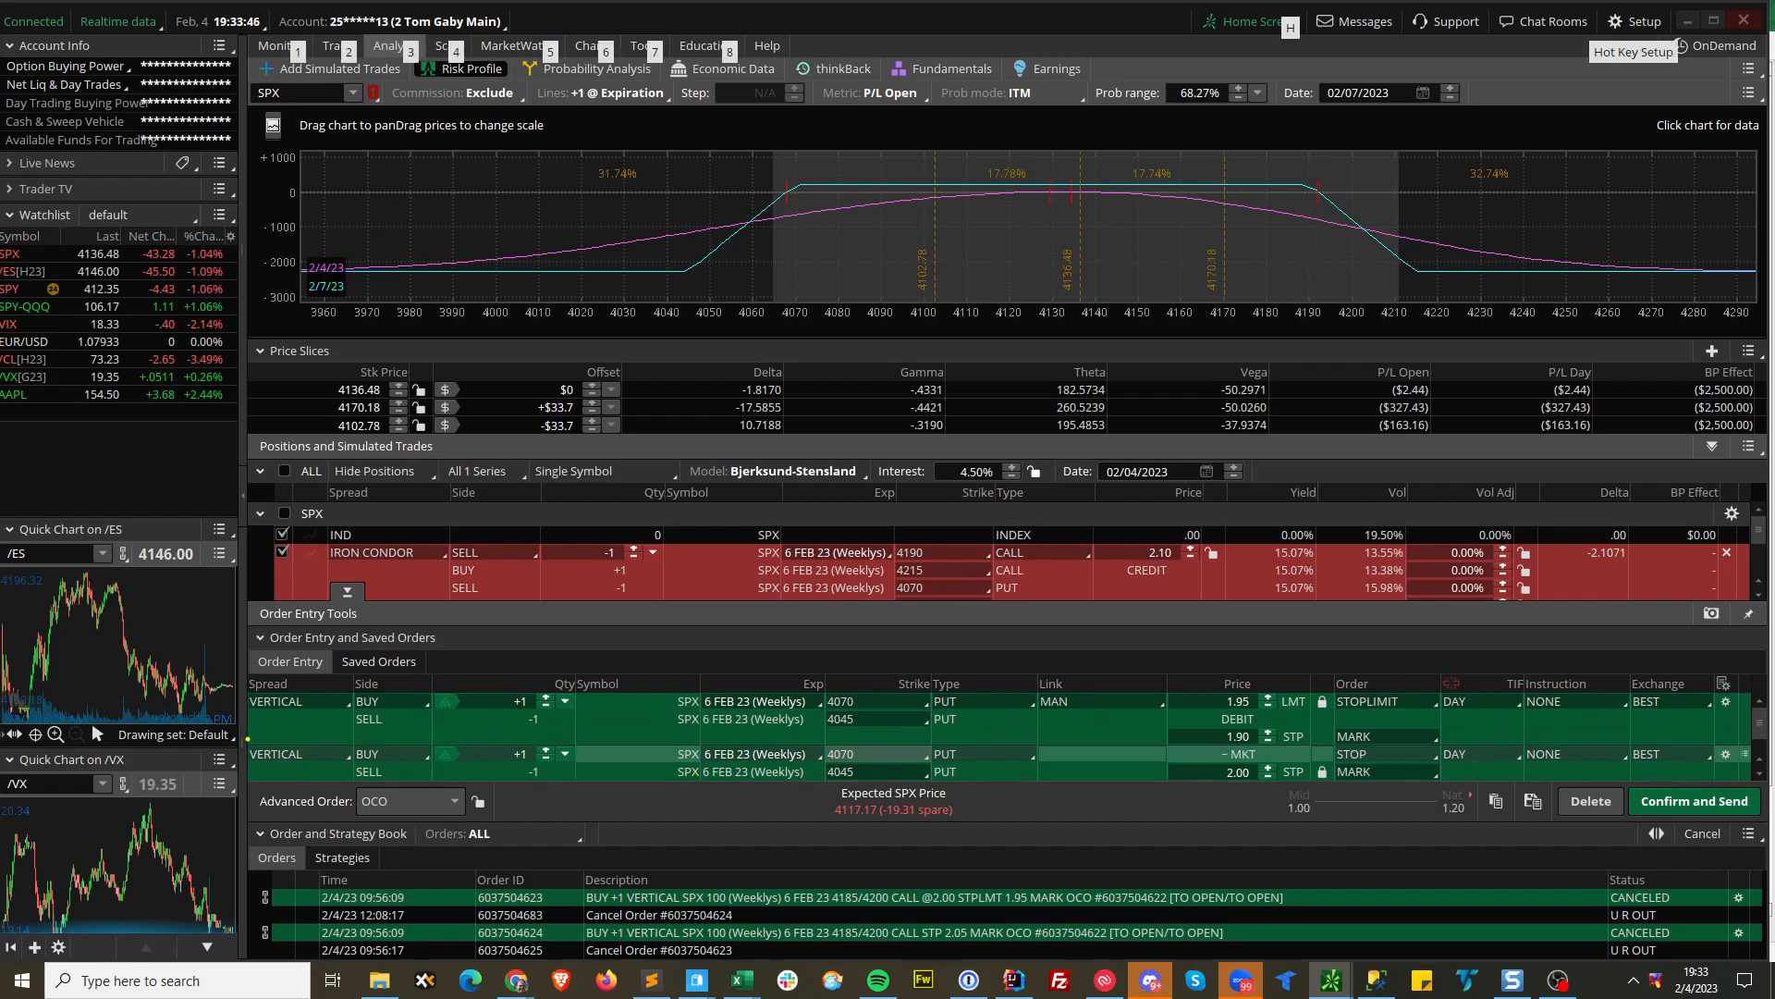
drag(252, 742, 1731, 748)
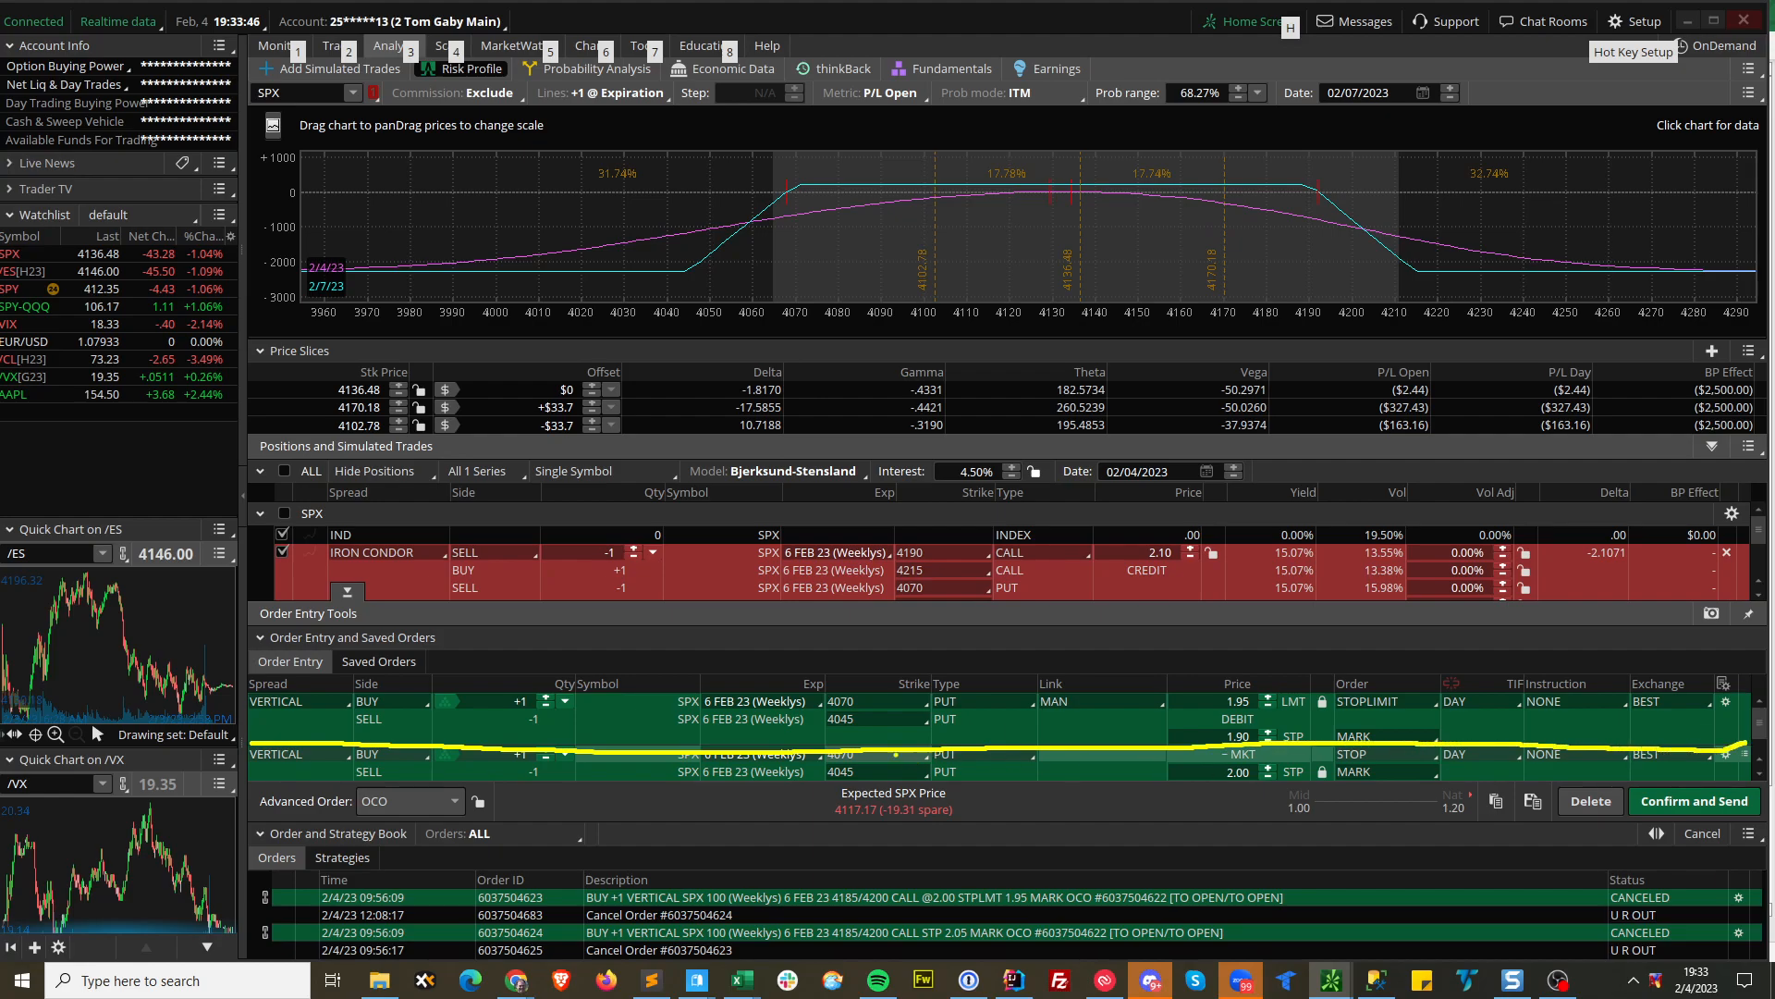
drag(624, 708, 684, 669)
drag(620, 775, 658, 764)
key(Escape)
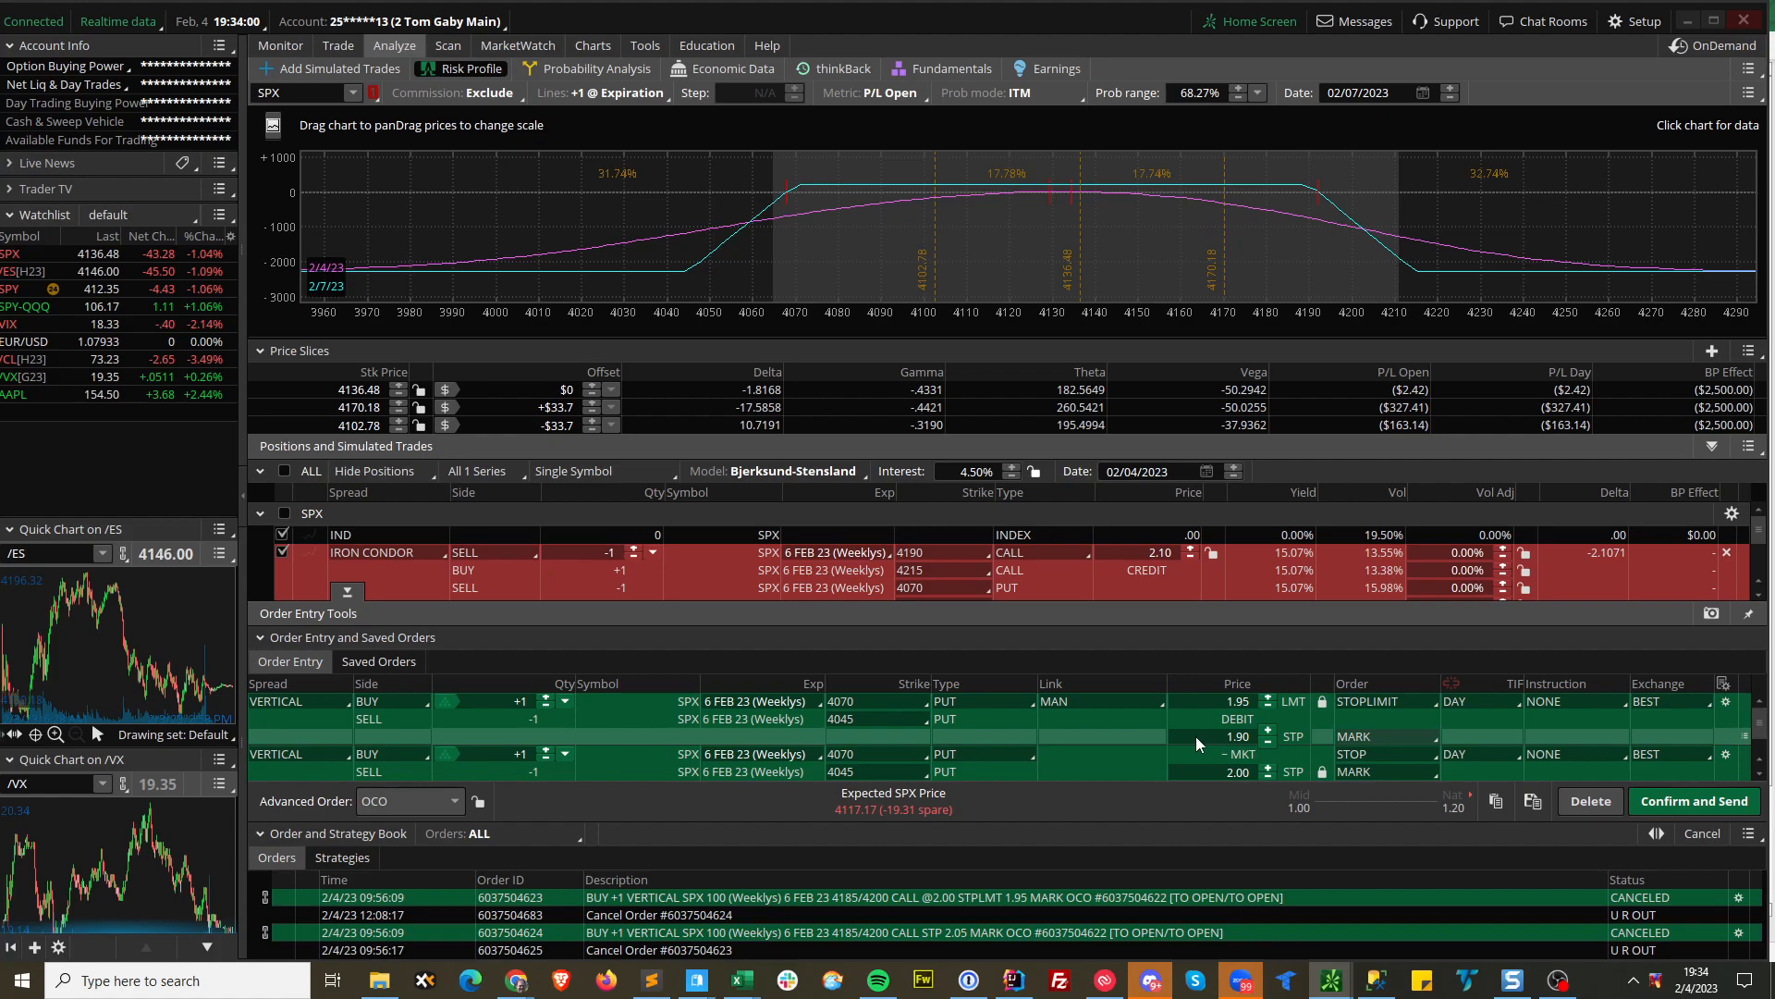
key(alt)
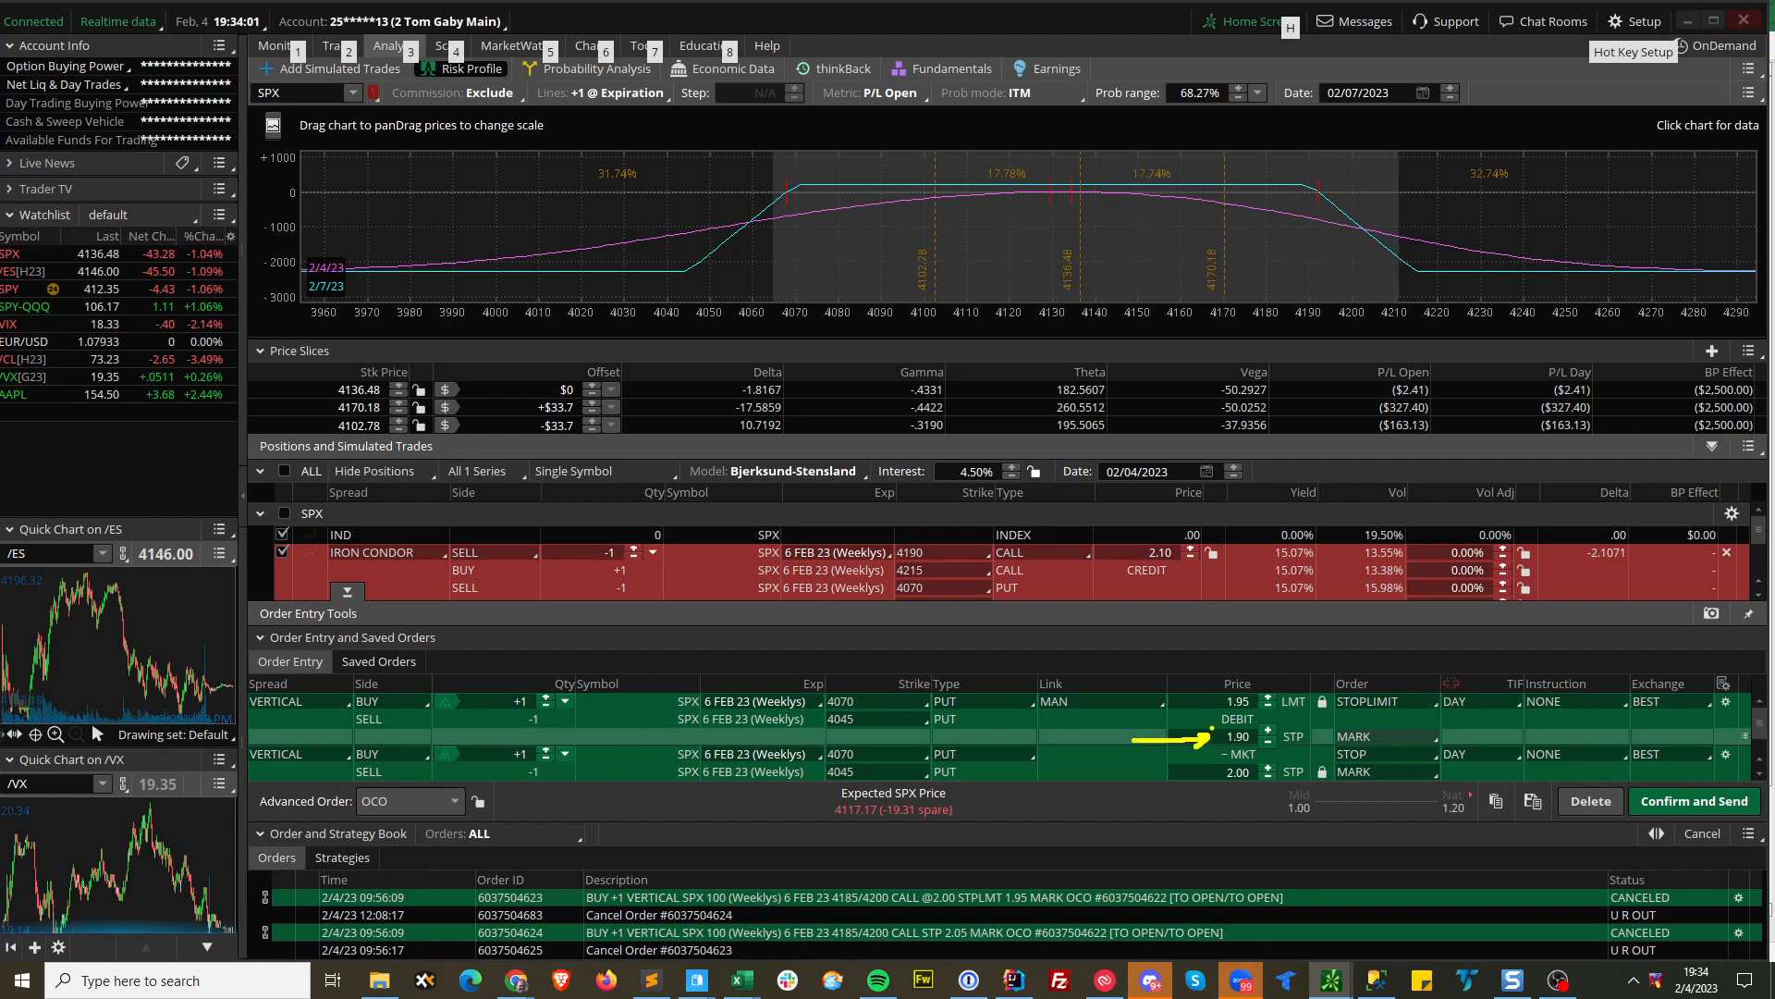
drag(1151, 700, 1205, 700)
drag(1150, 782, 1189, 776)
drag(1057, 689, 1151, 777)
drag(1136, 682, 1048, 777)
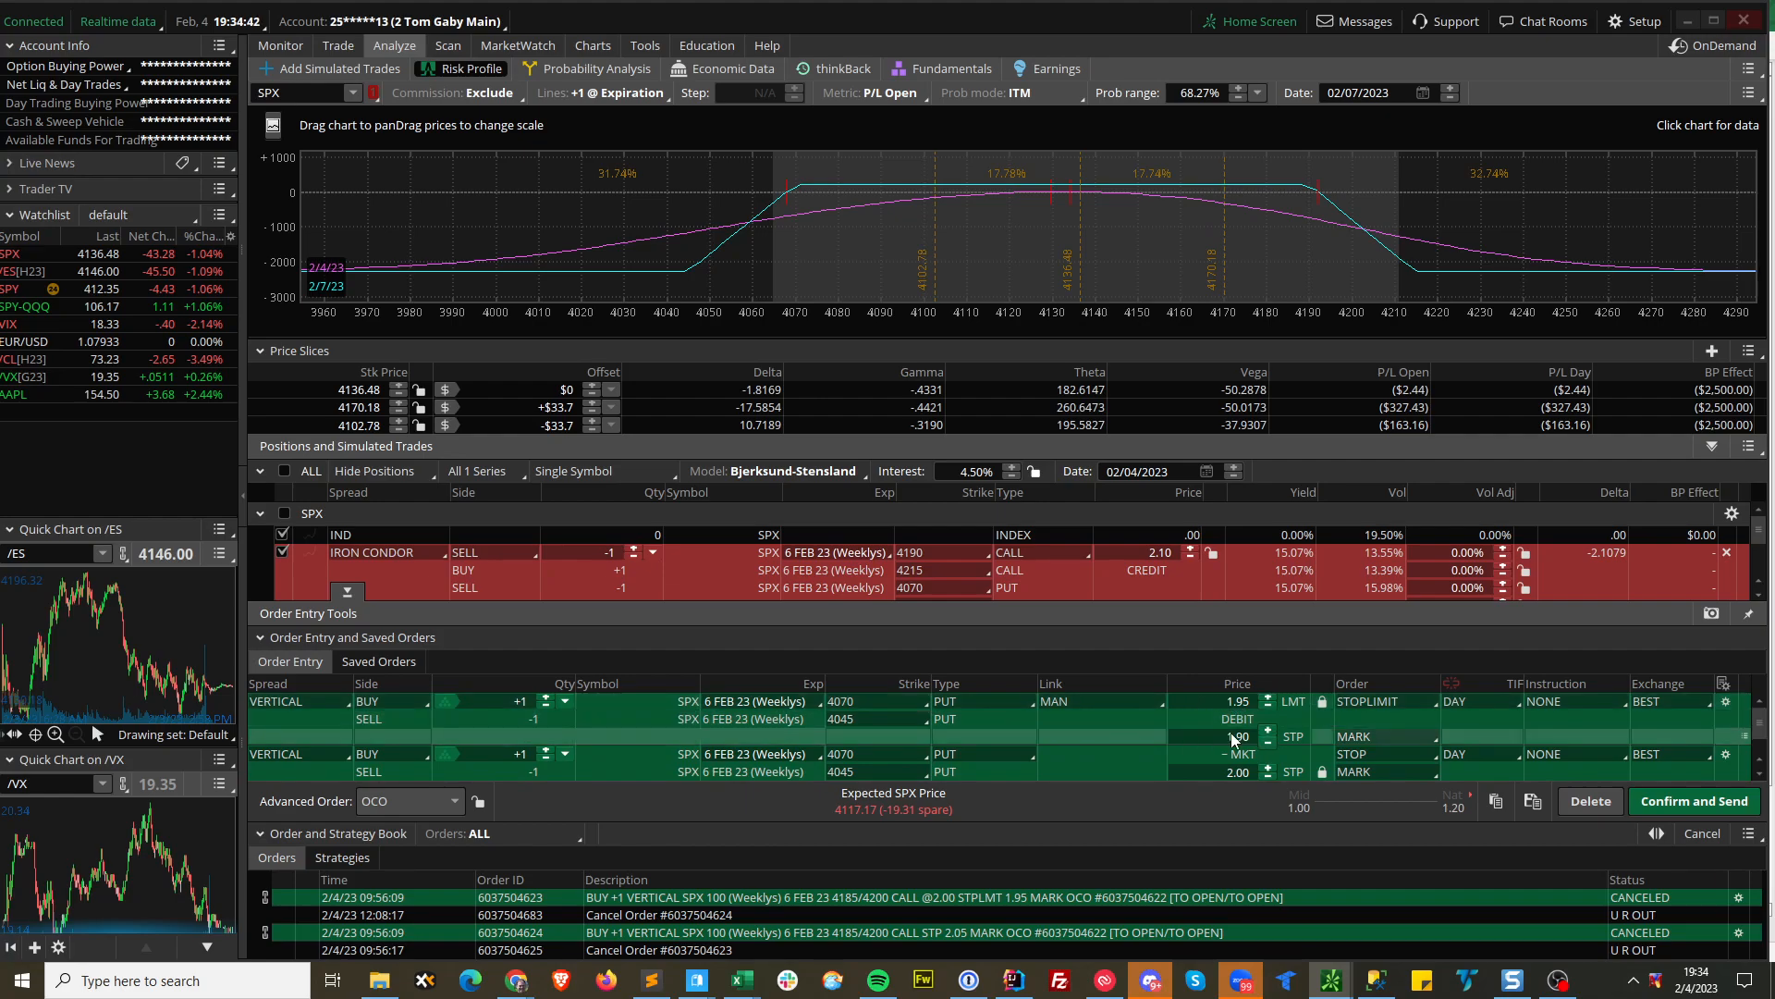
drag(1047, 30, 0, 38)
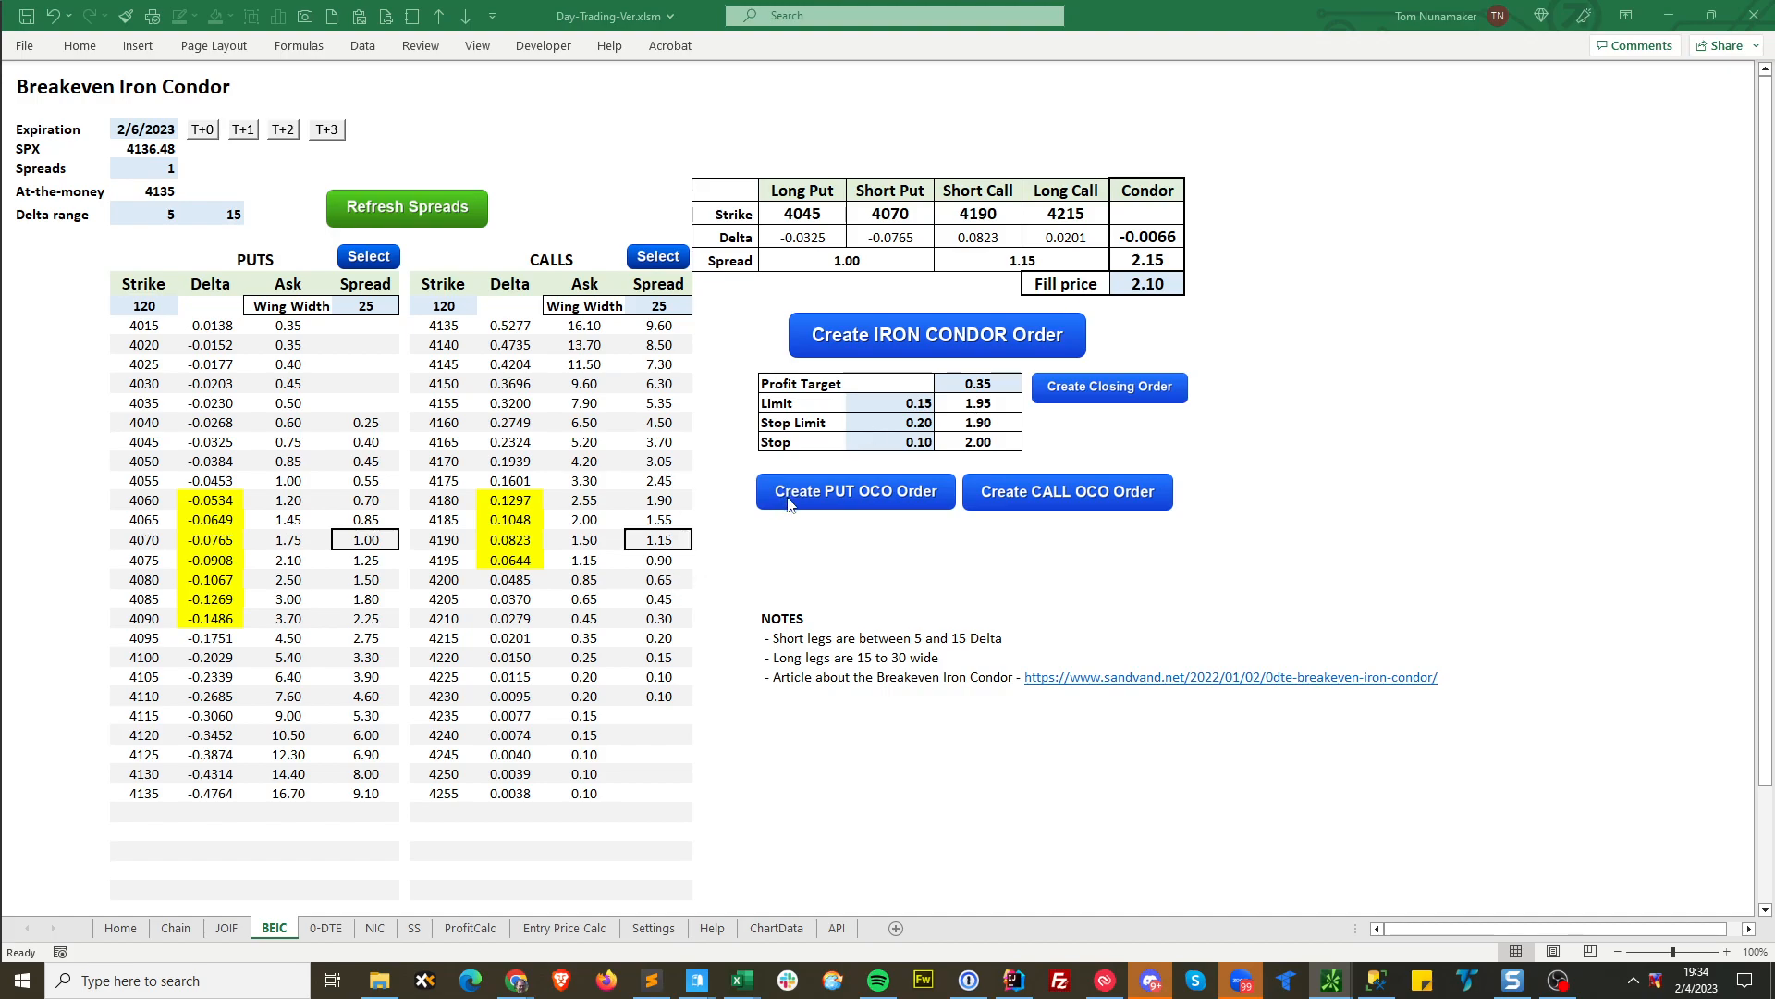
click(858, 552)
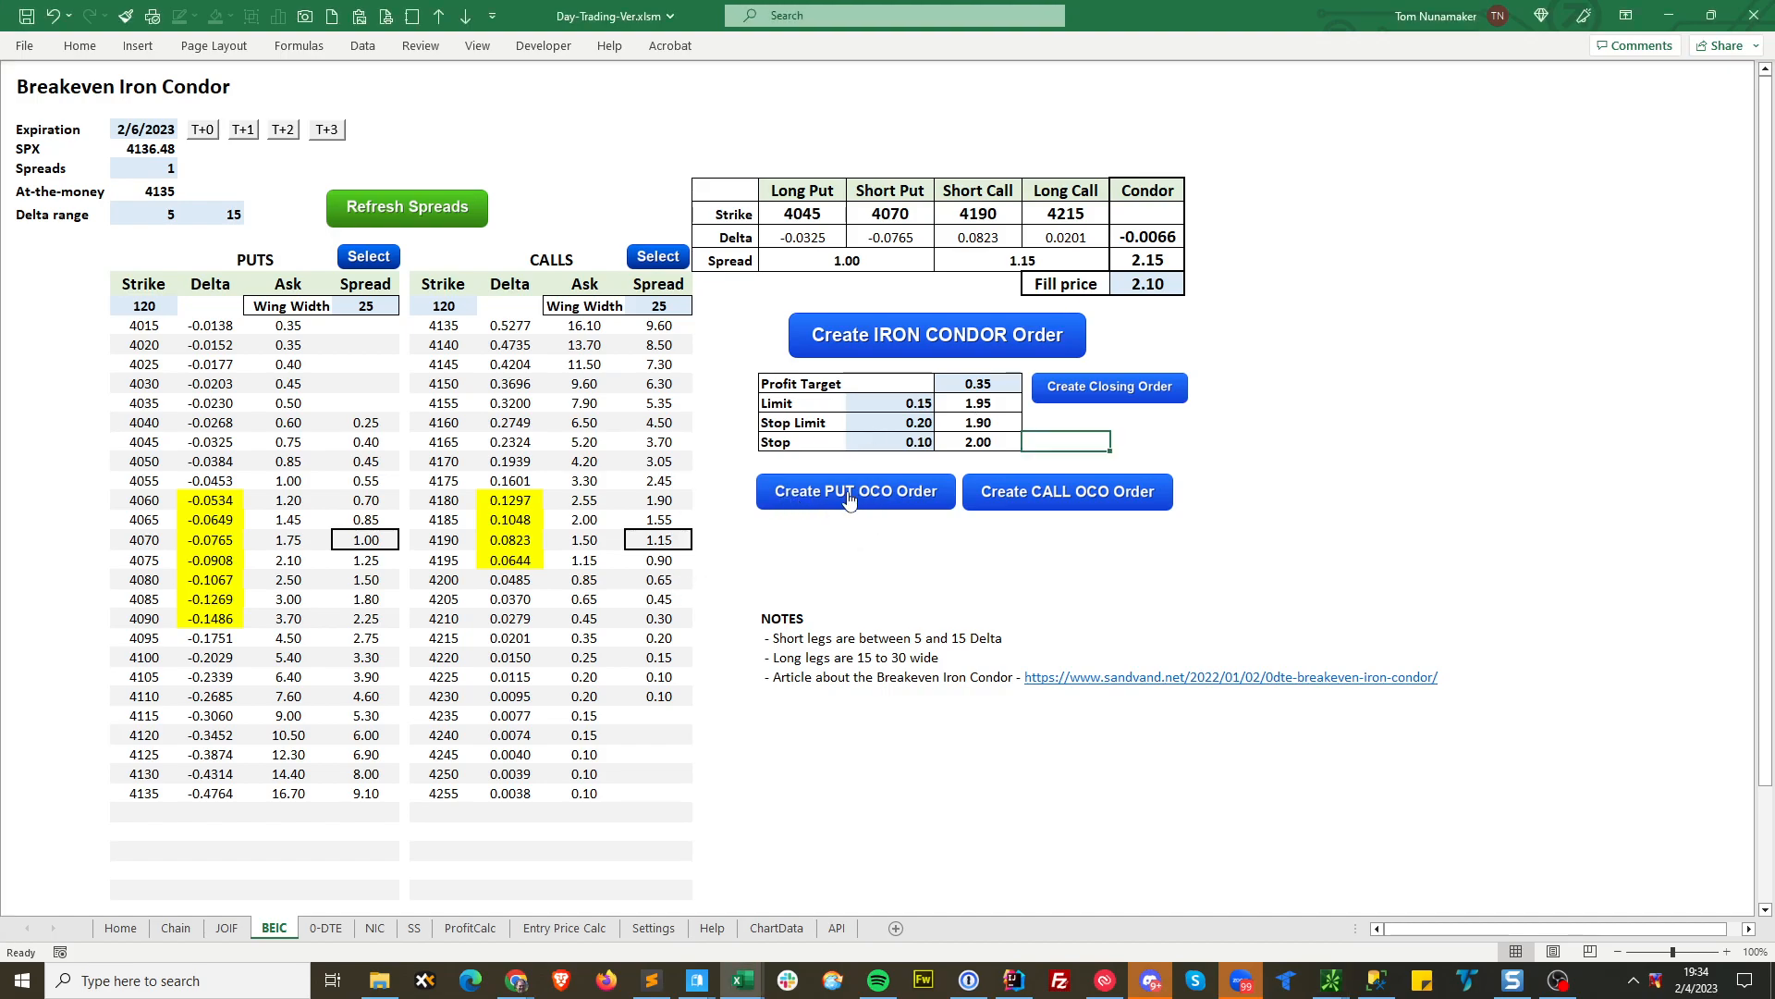
click(850, 499)
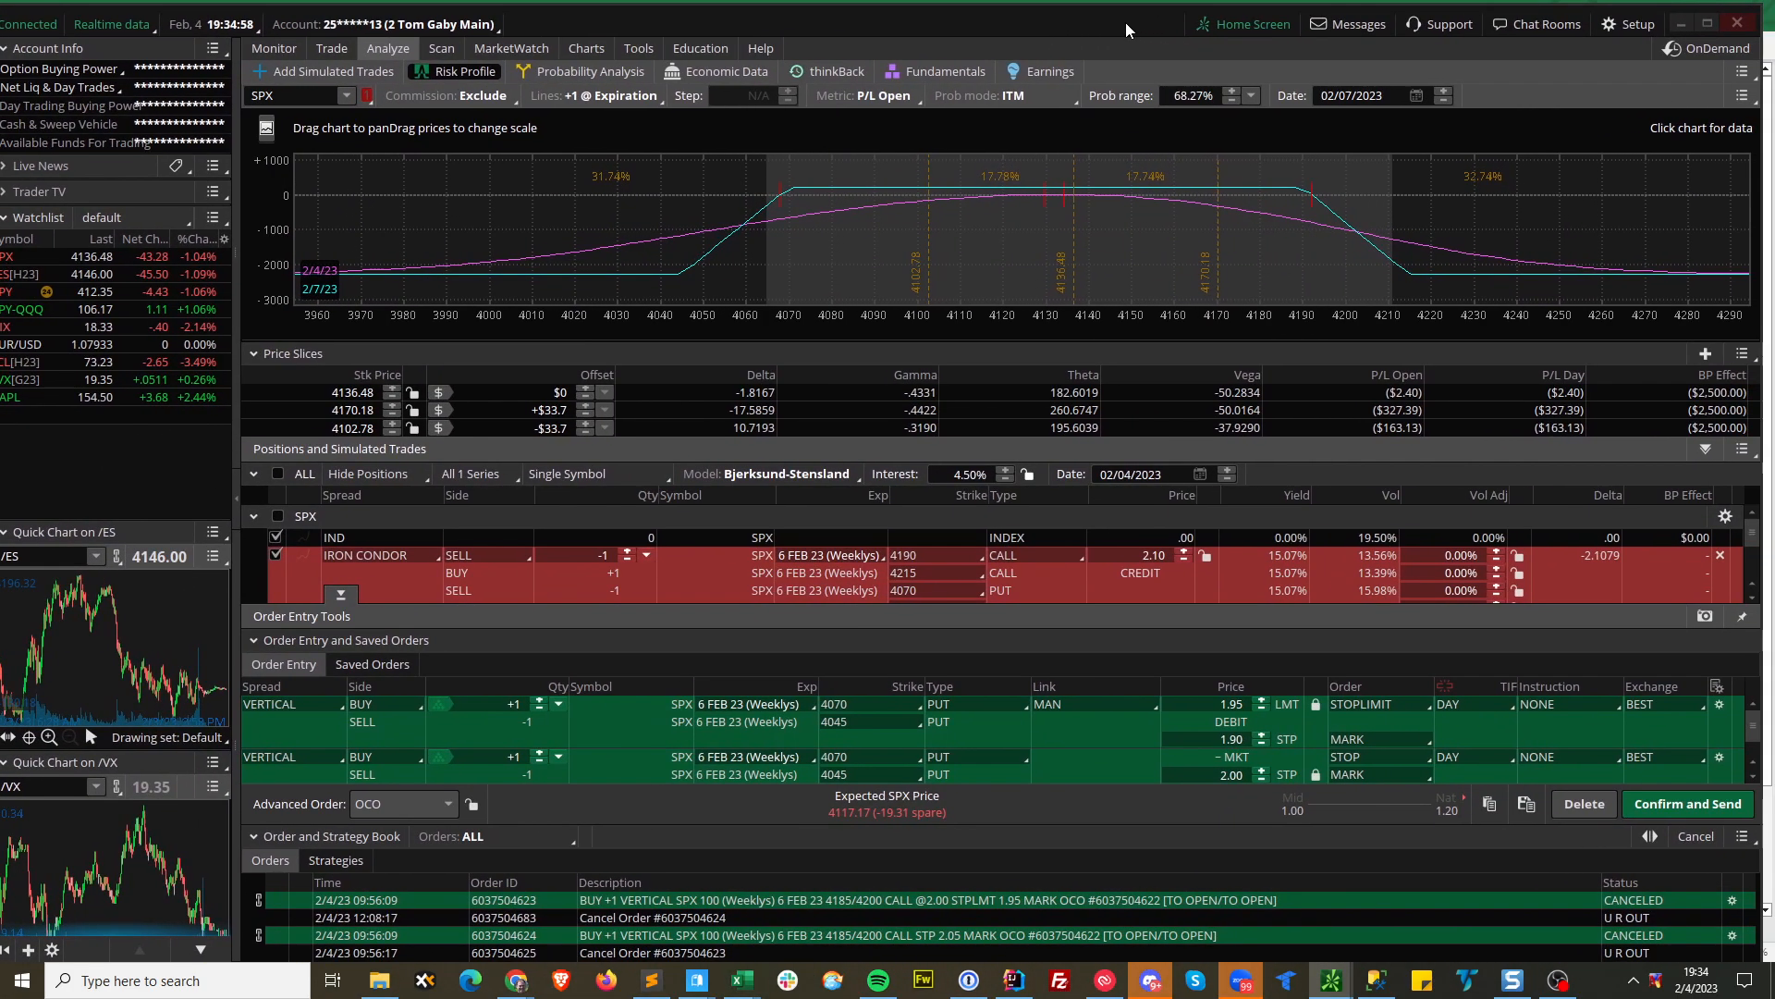
Send the put OCO orders and cancel the working 4070/4045 put stop order at 2.00.
click(1630, 809)
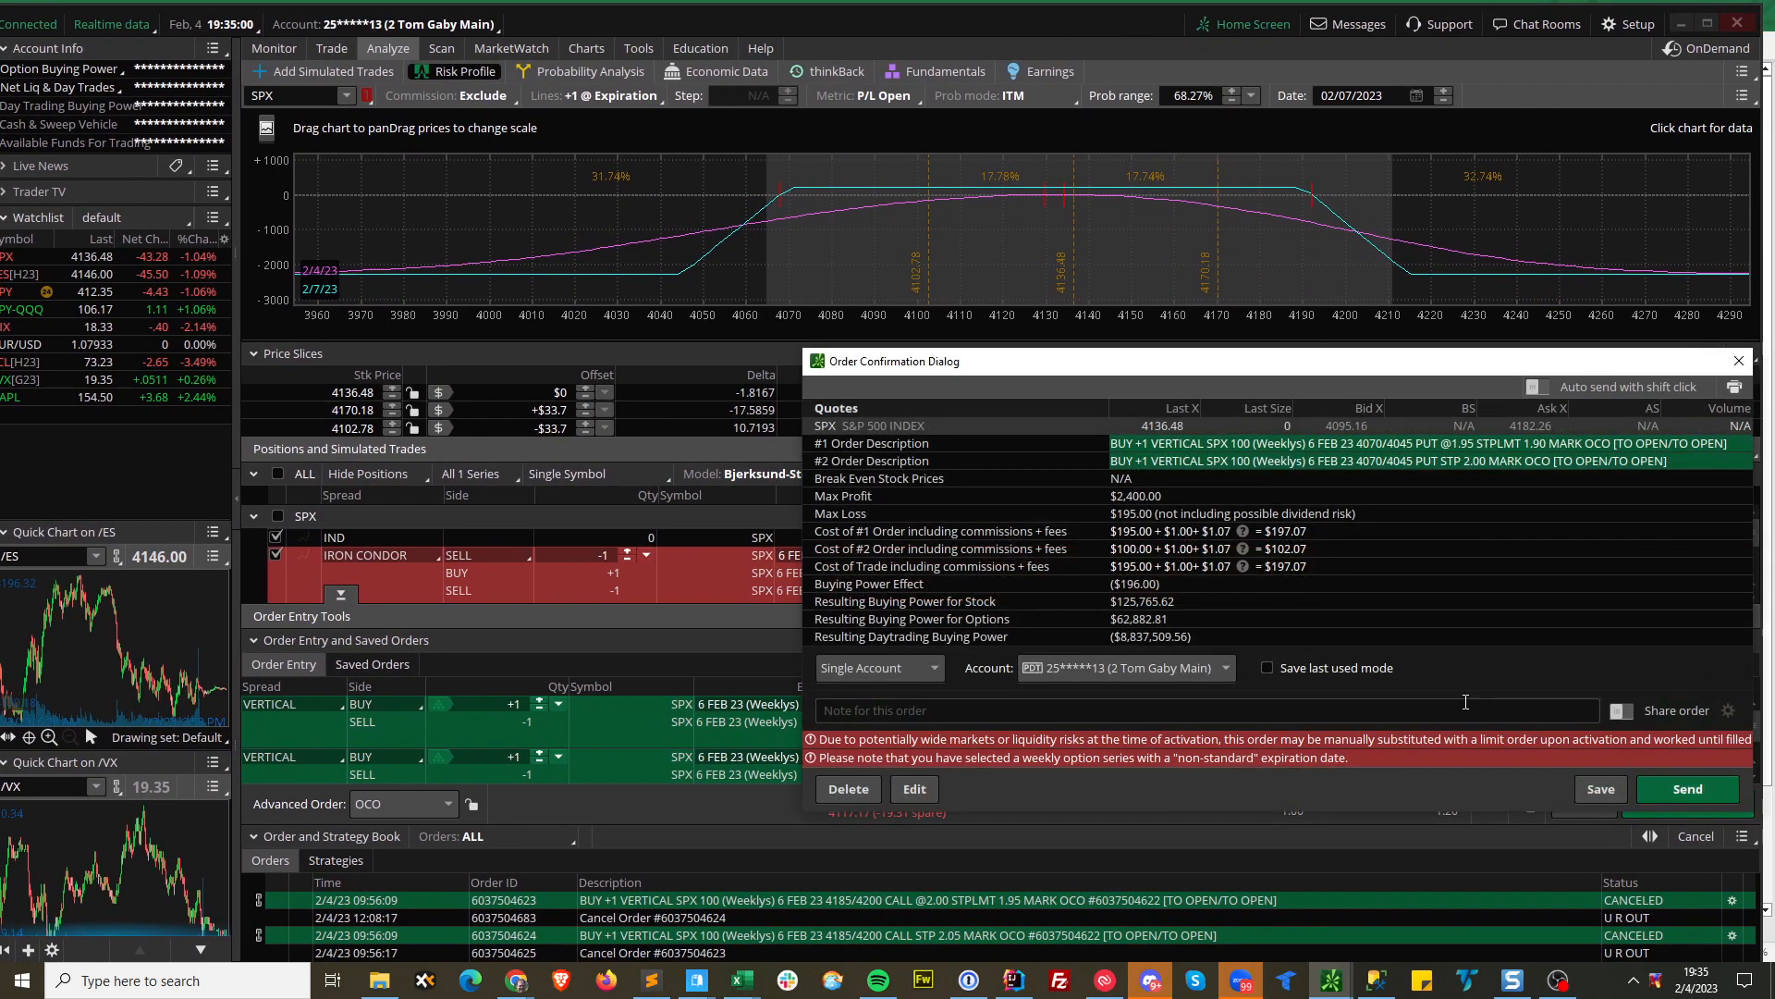
click(1642, 795)
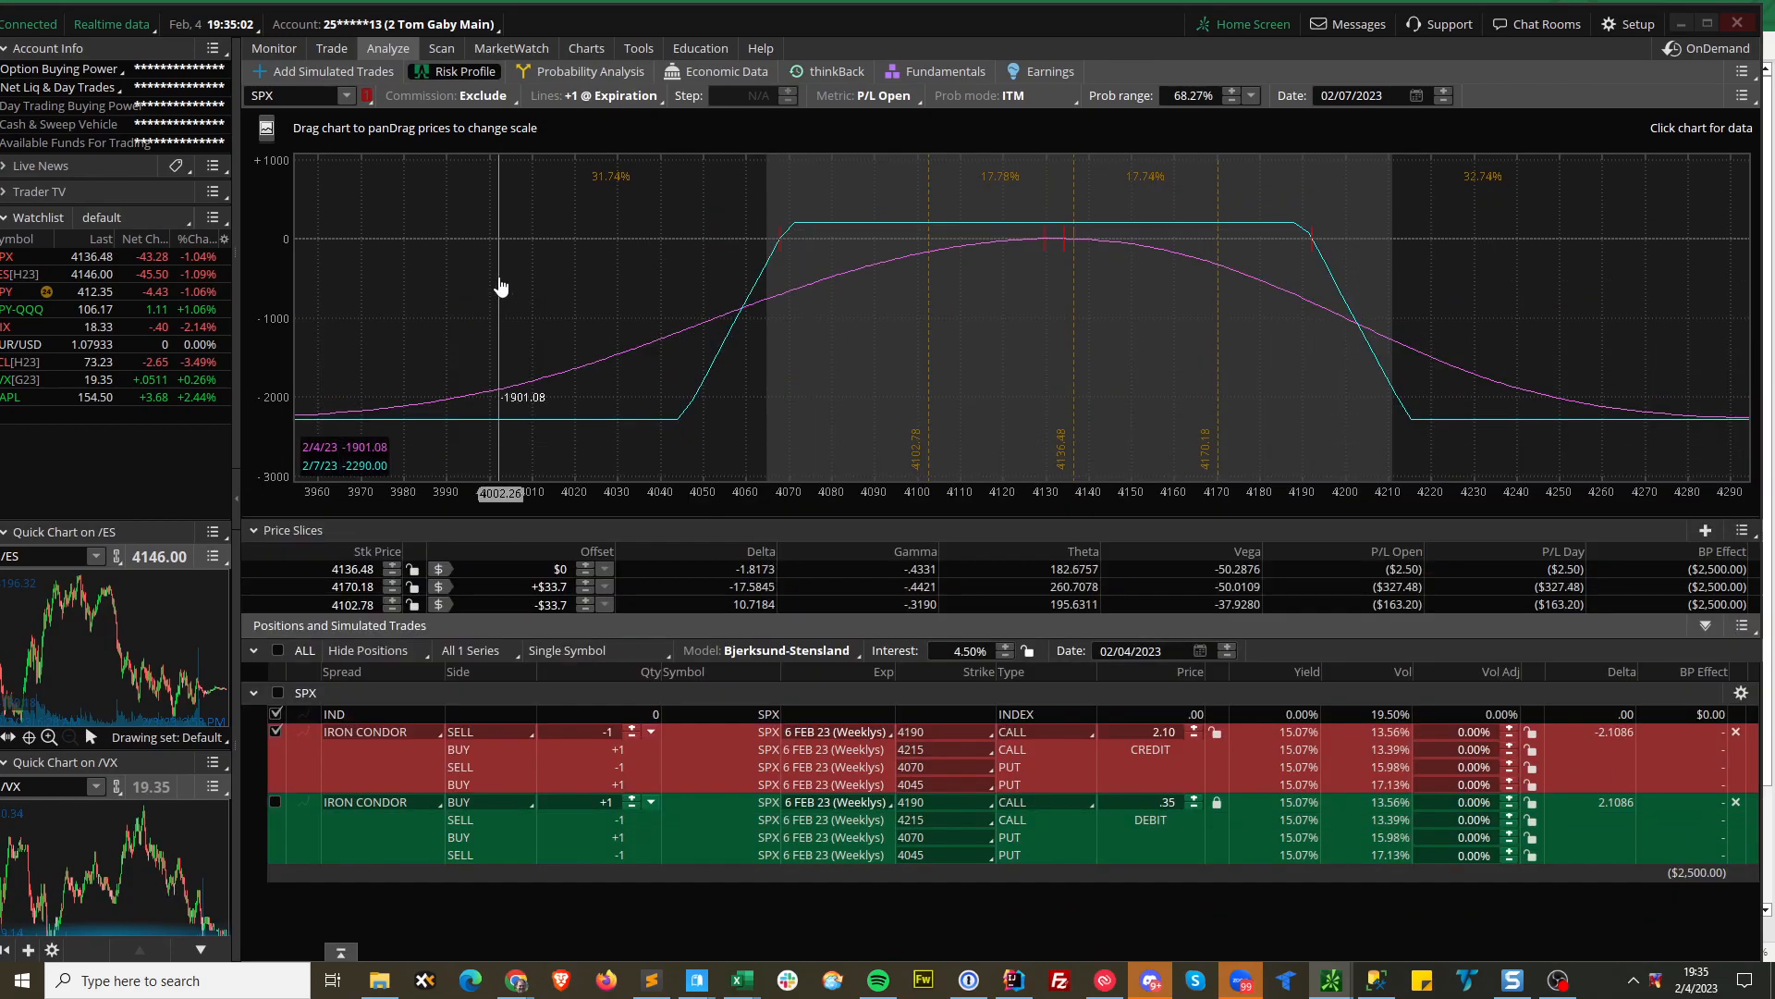
click(283, 54)
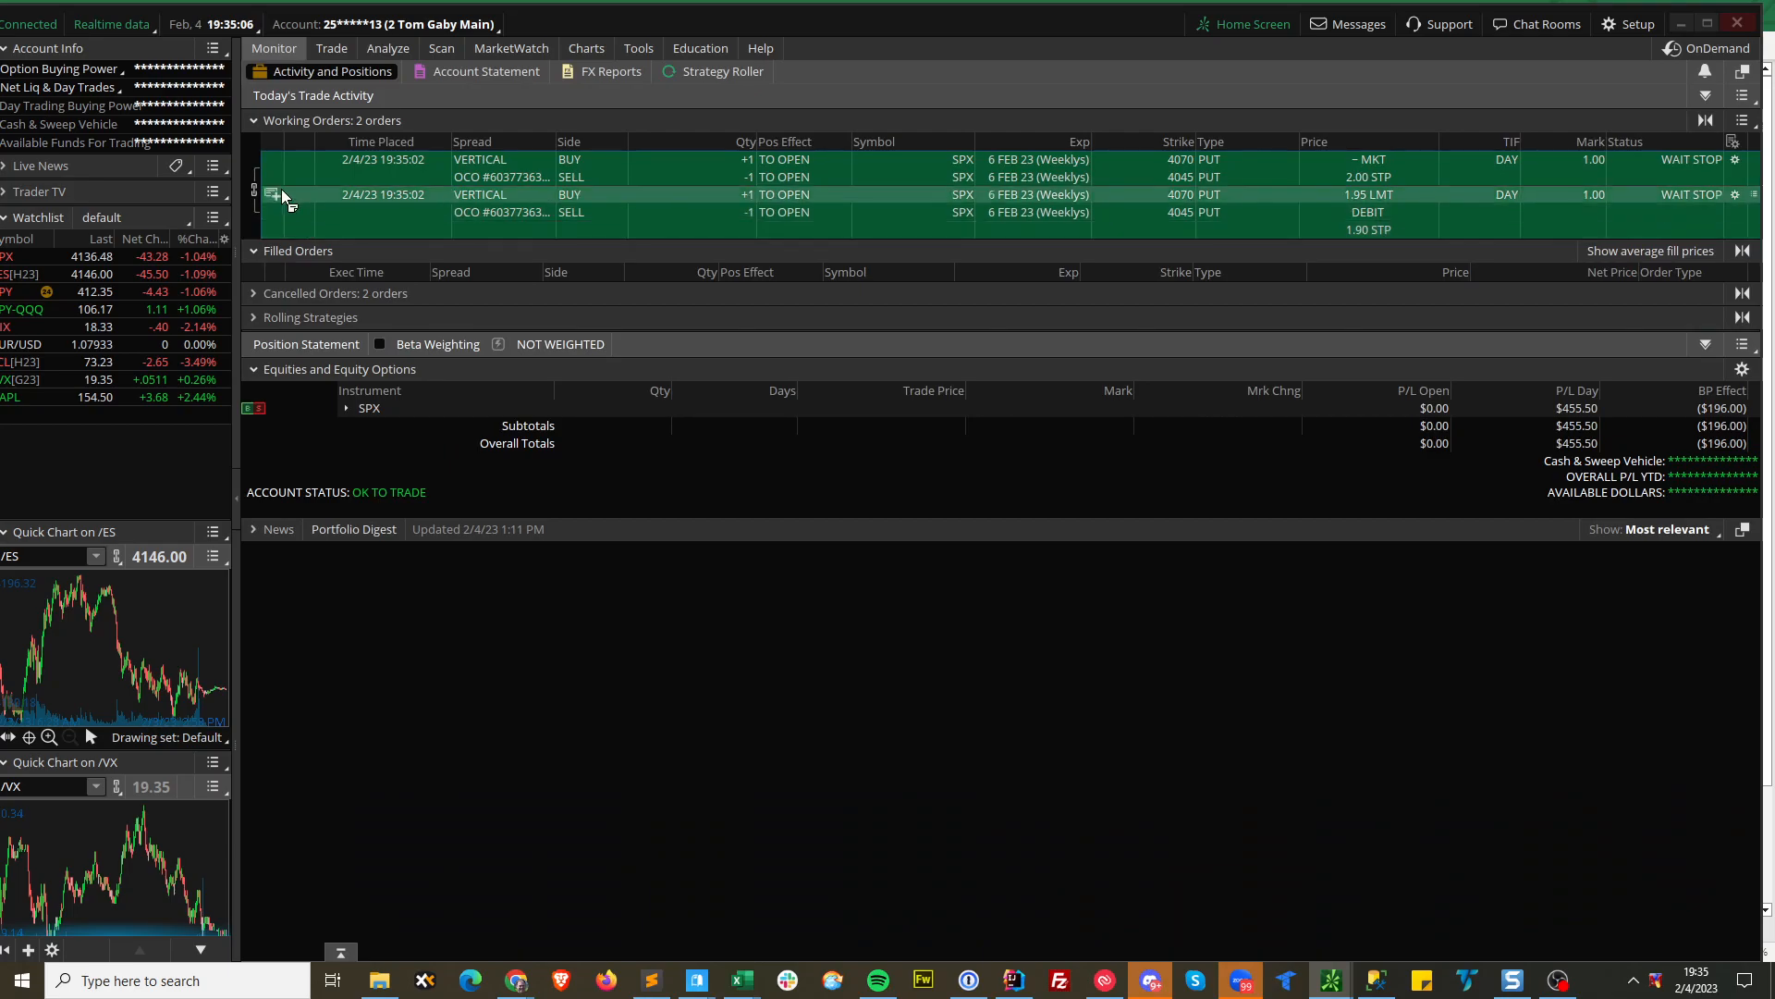
right_click(689, 170)
click(756, 222)
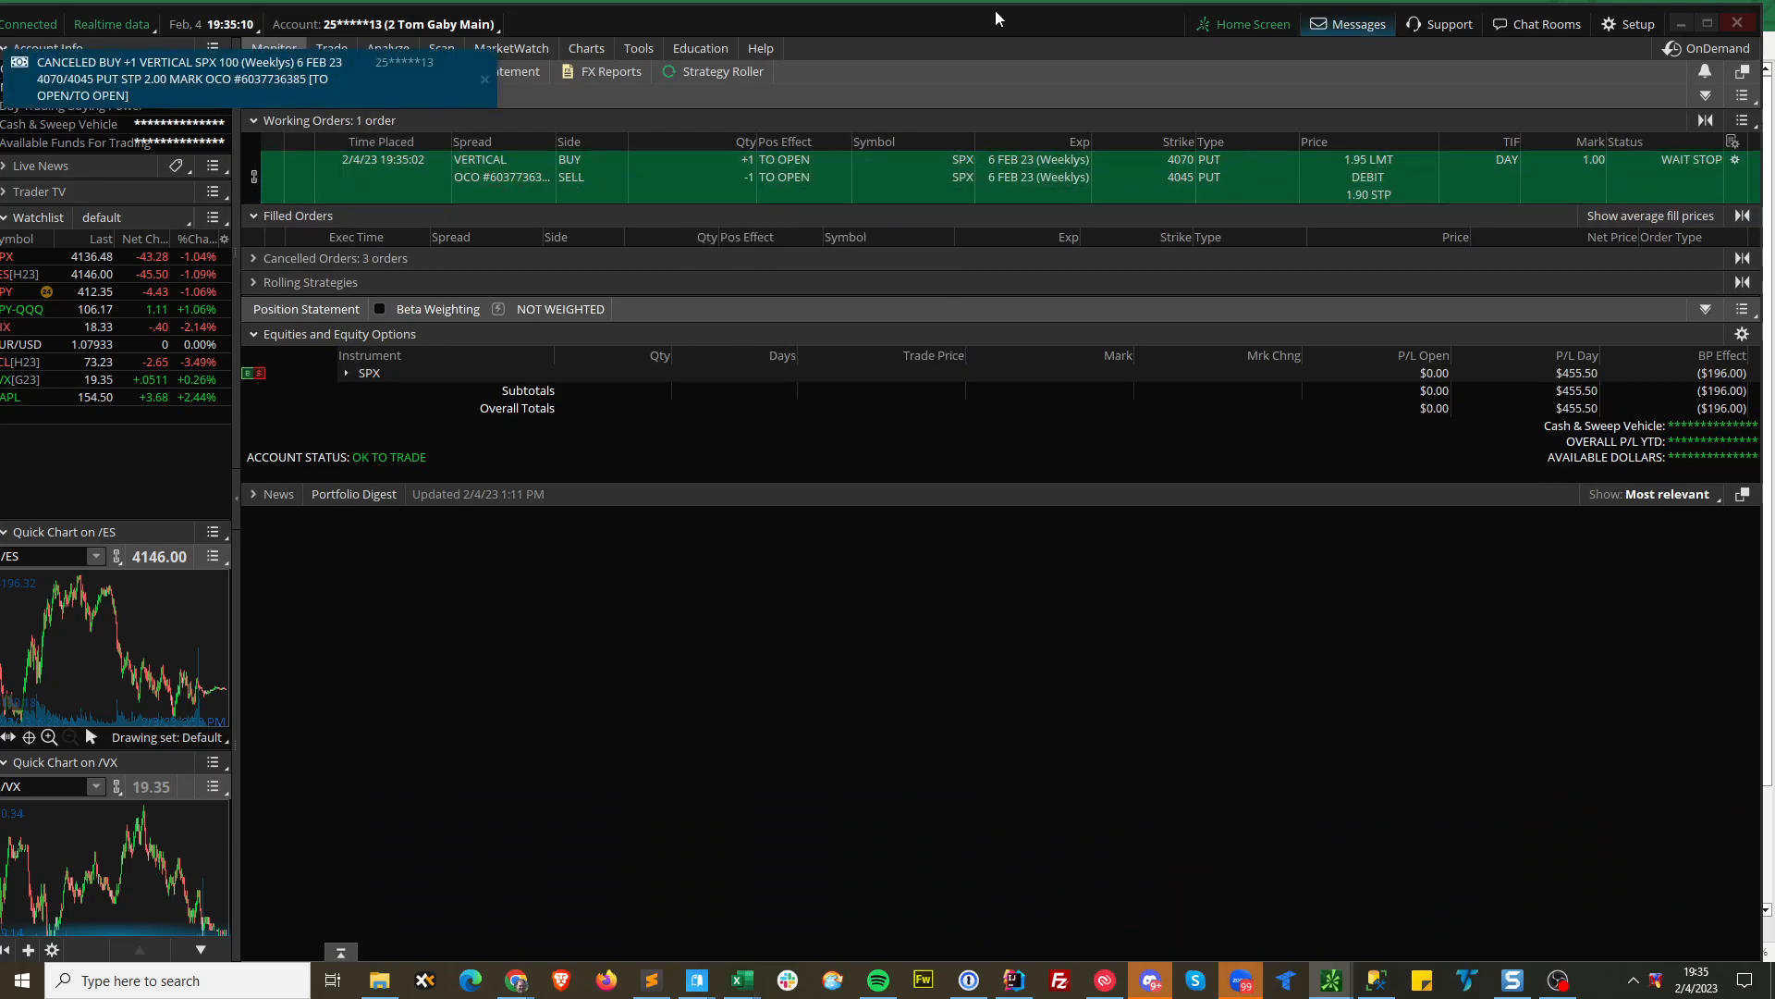
Create the call OCO orders in the Excel workbook and return to thinkorswim with them on the clipboard.
key(alt+Tab)
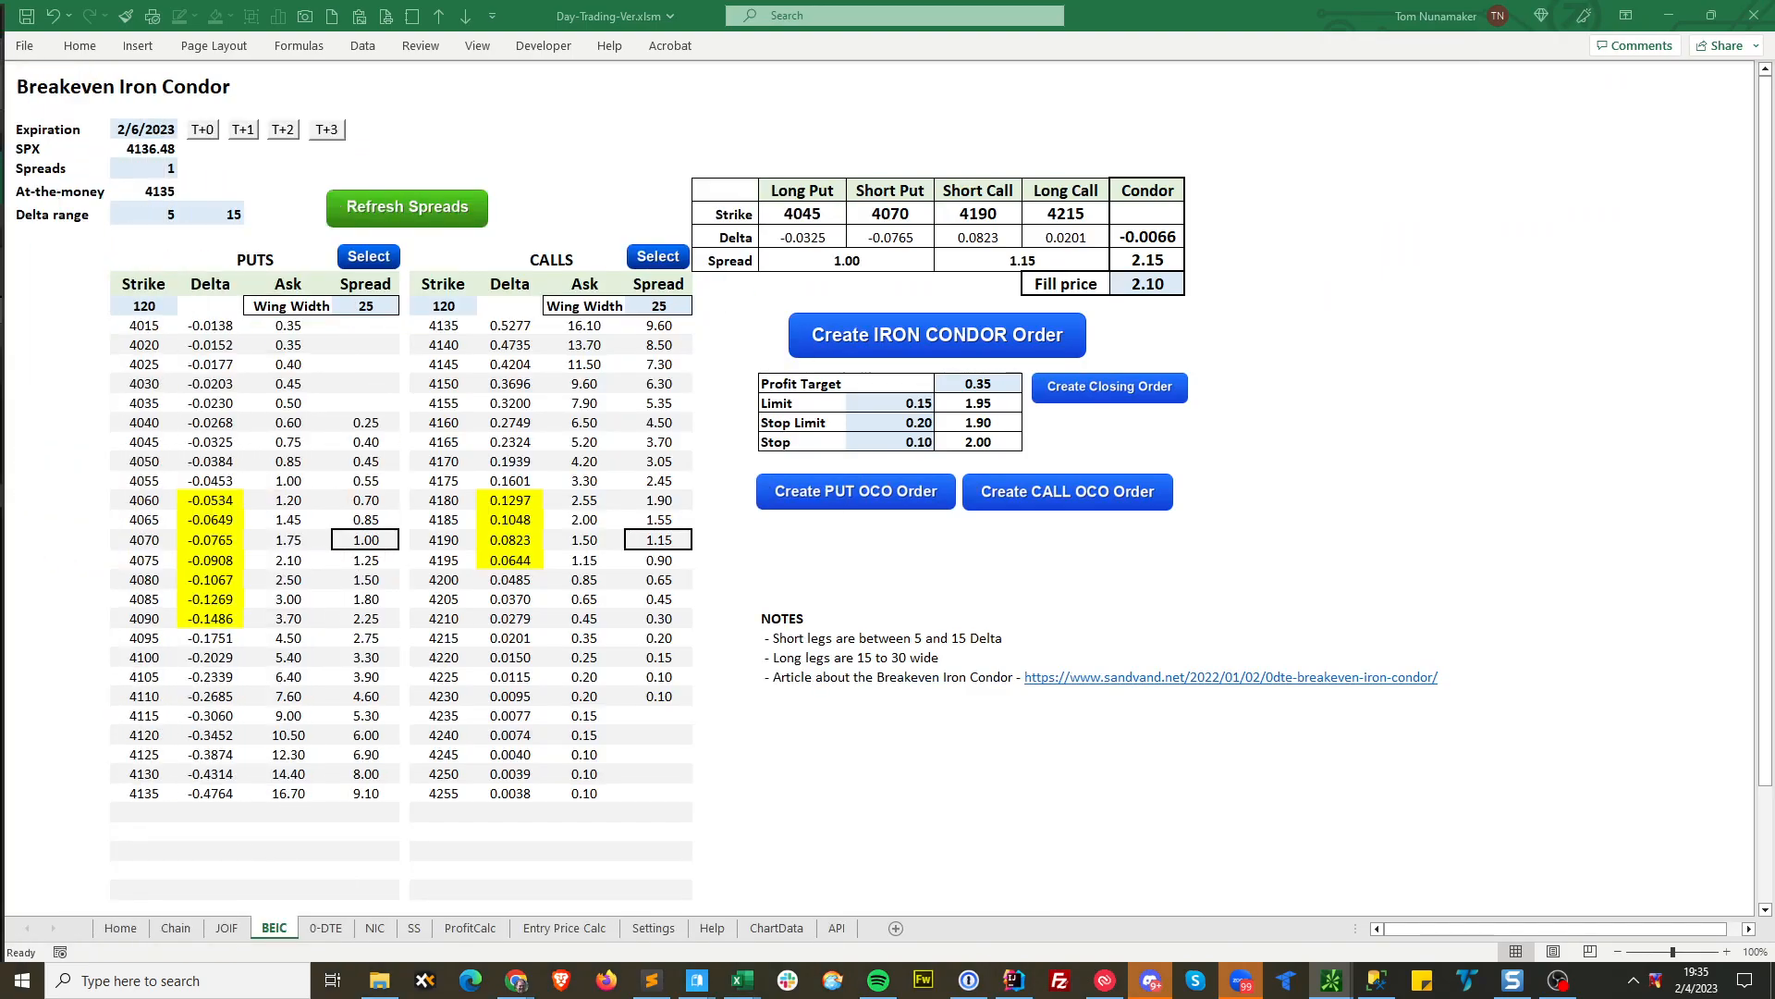
click(1100, 442)
click(1065, 490)
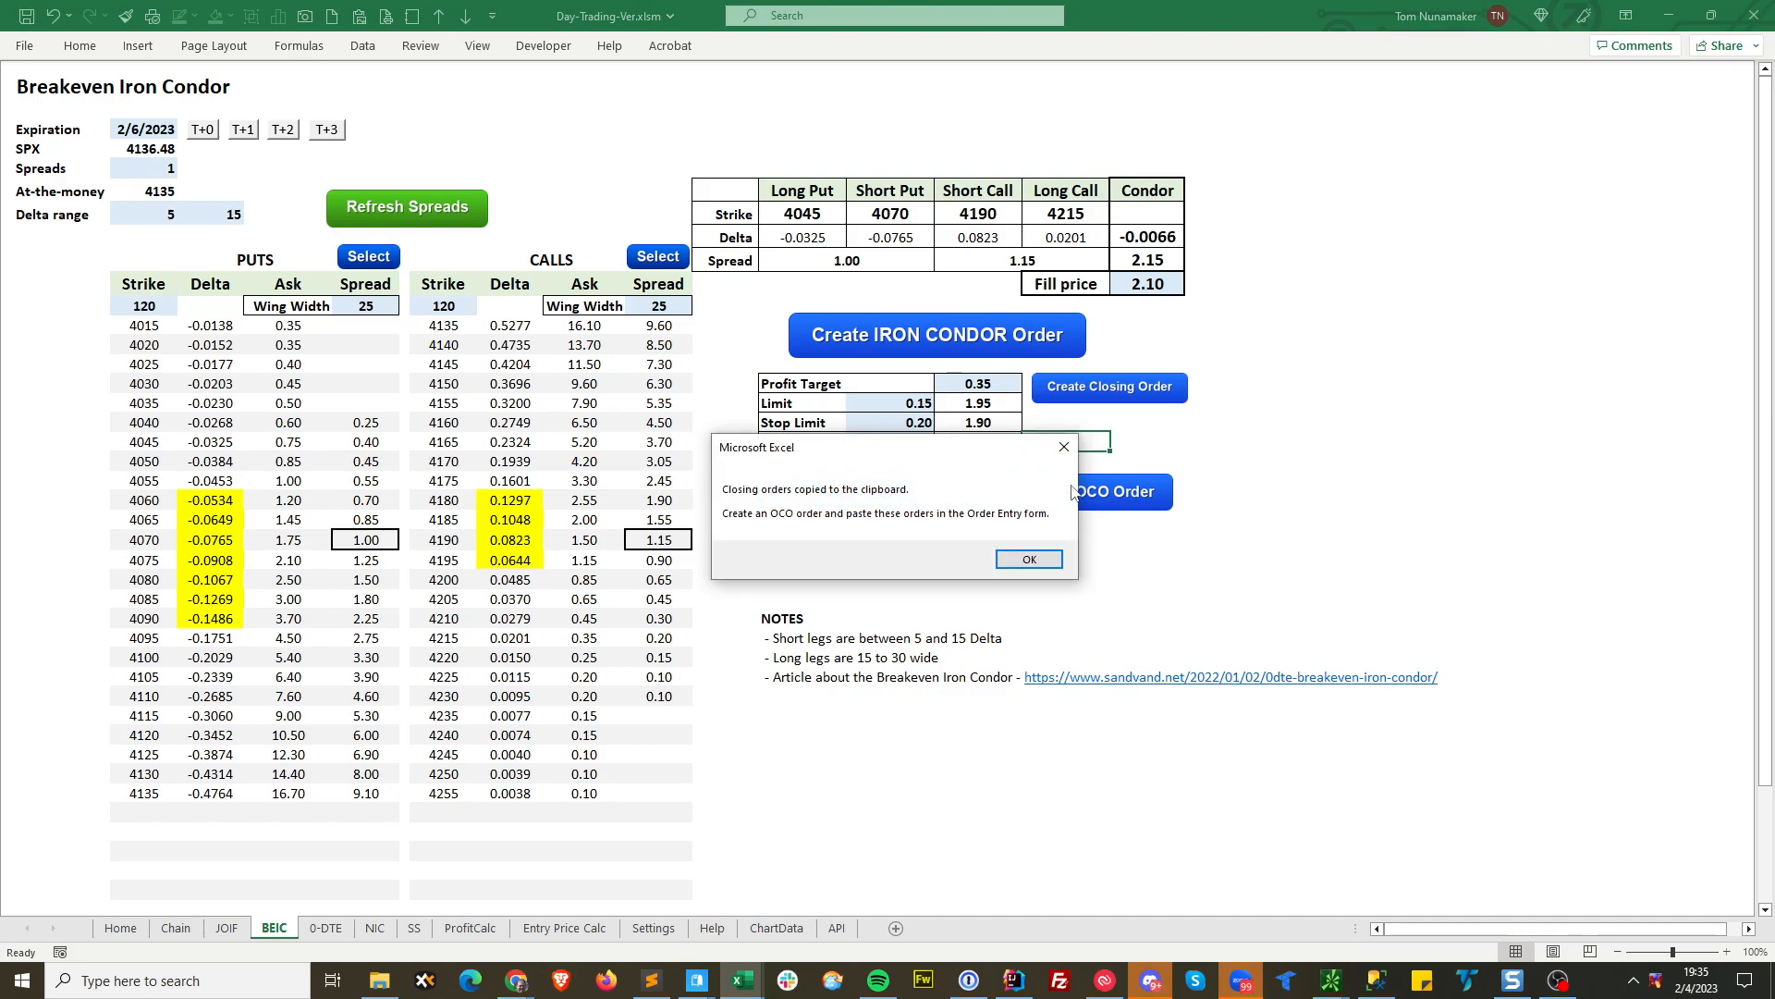
click(1002, 559)
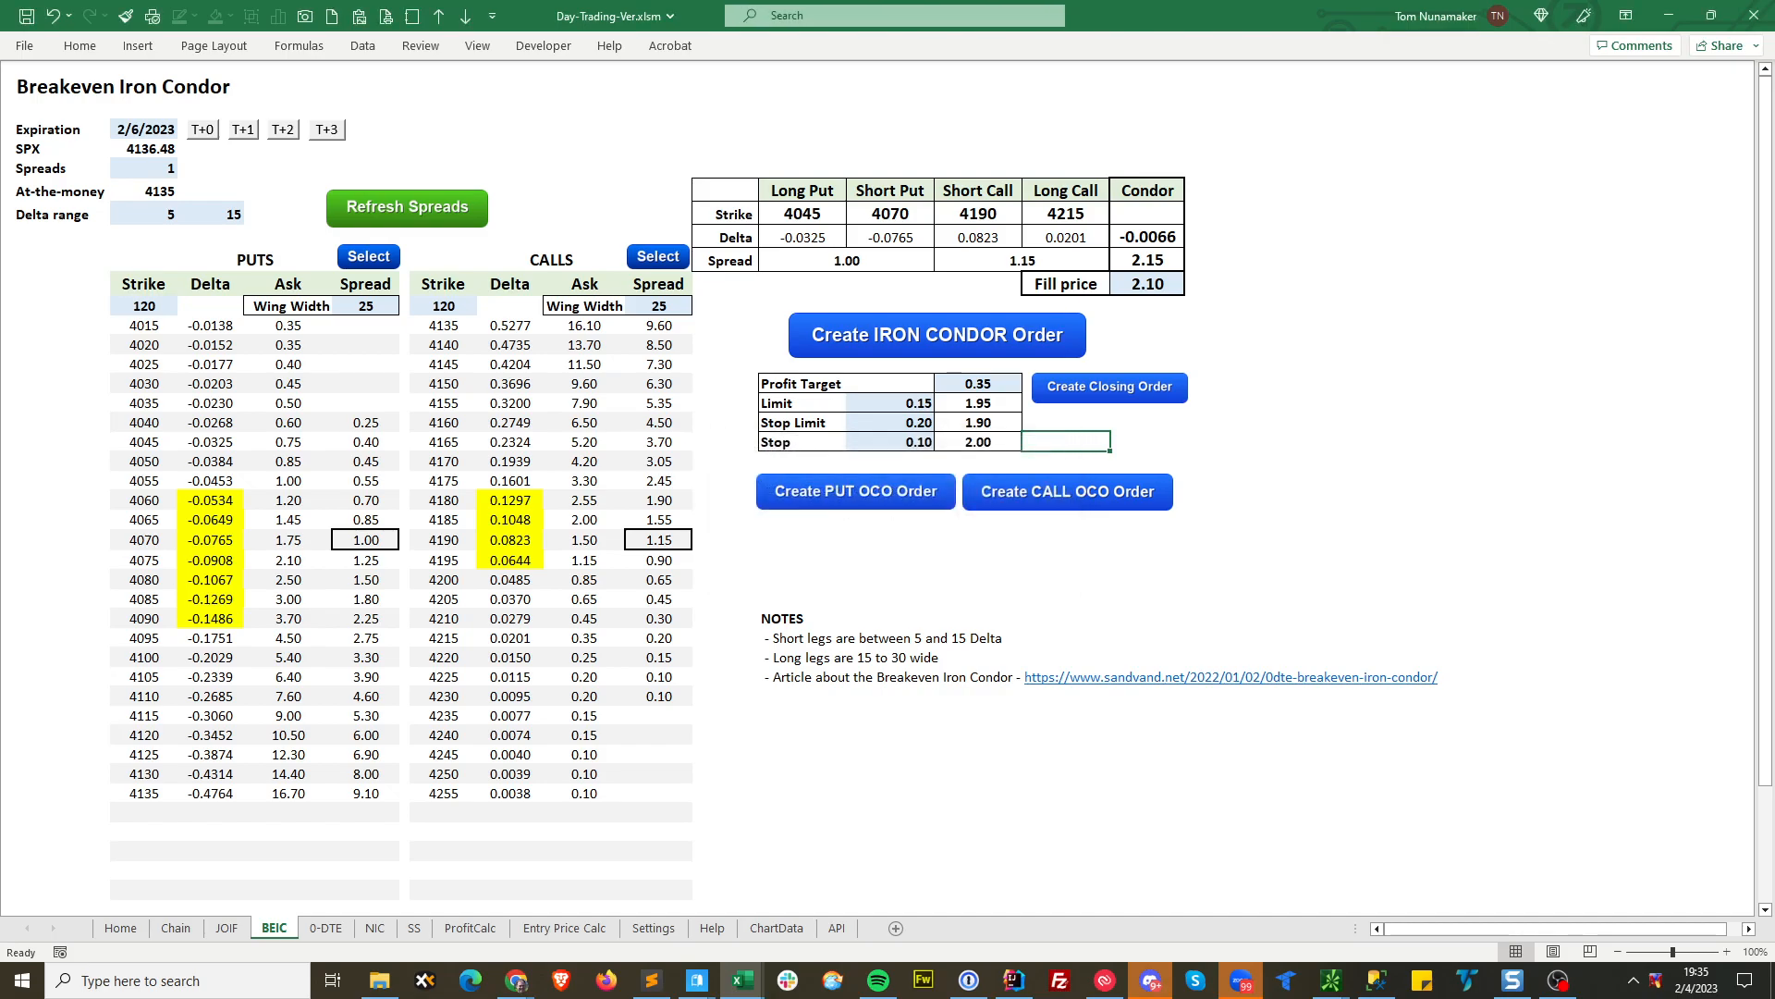
key(alt+Tab)
drag(1085, 23, 1107, 24)
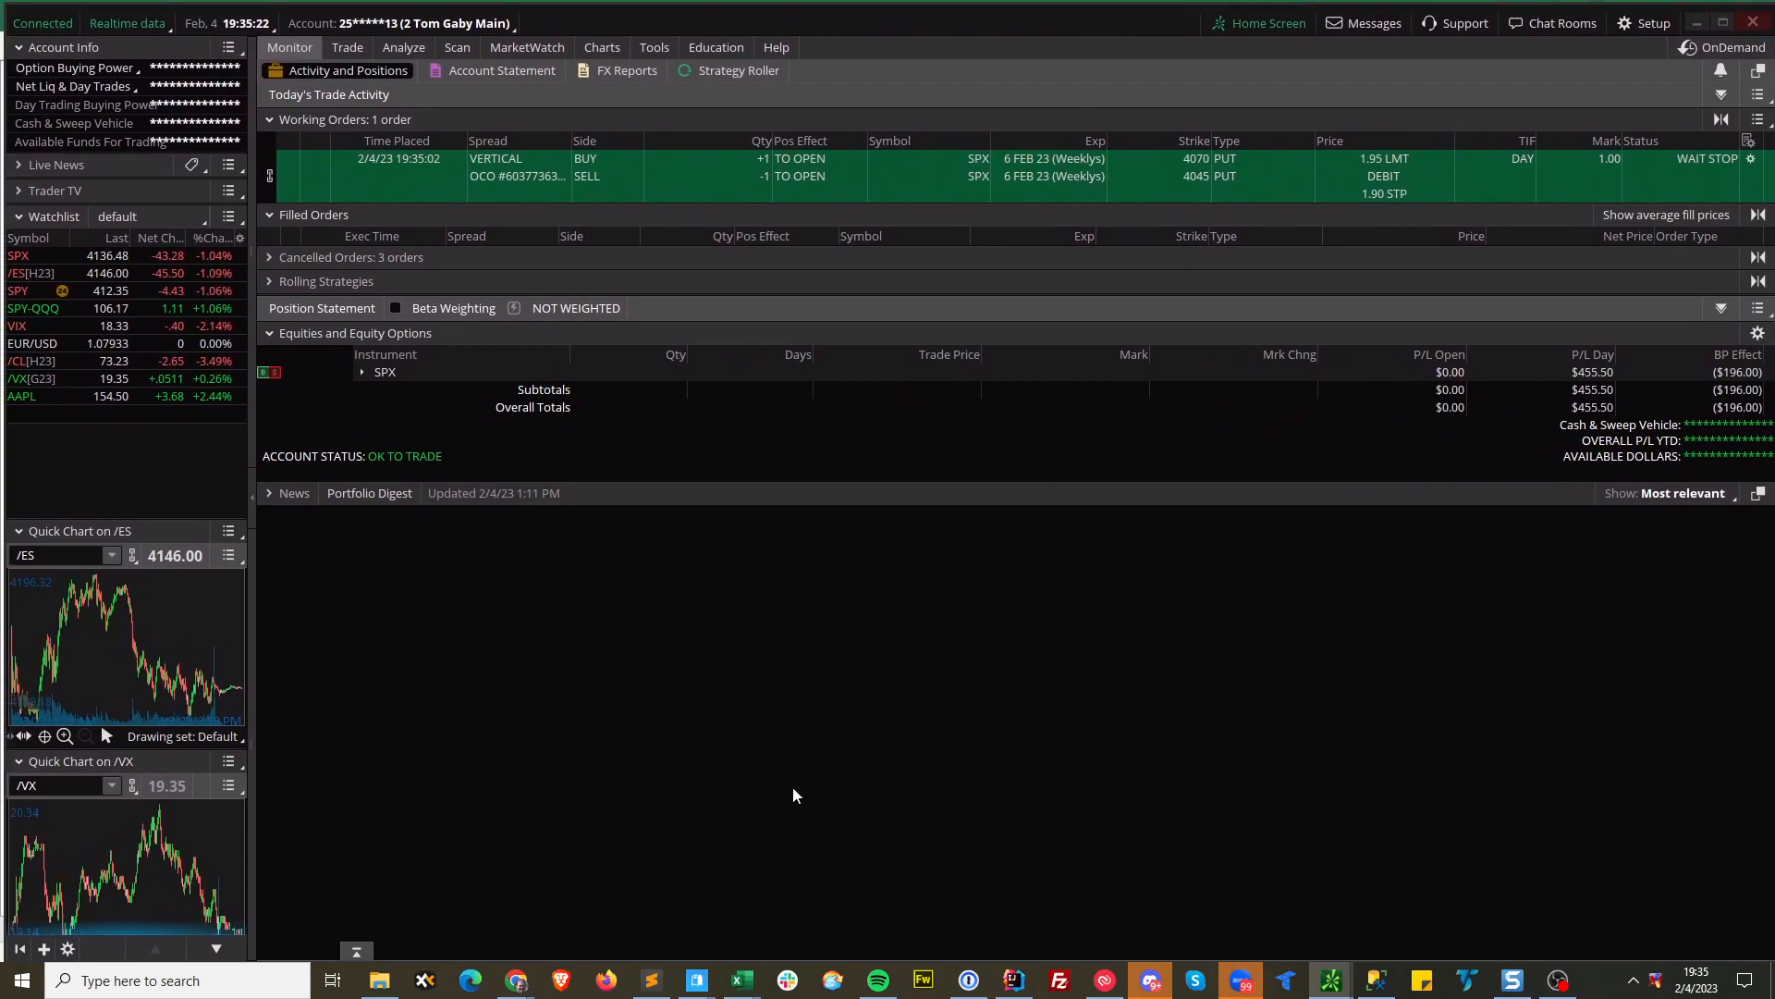
Set the advanced order type to OCO and paste the call OCO orders into order entry.
click(357, 951)
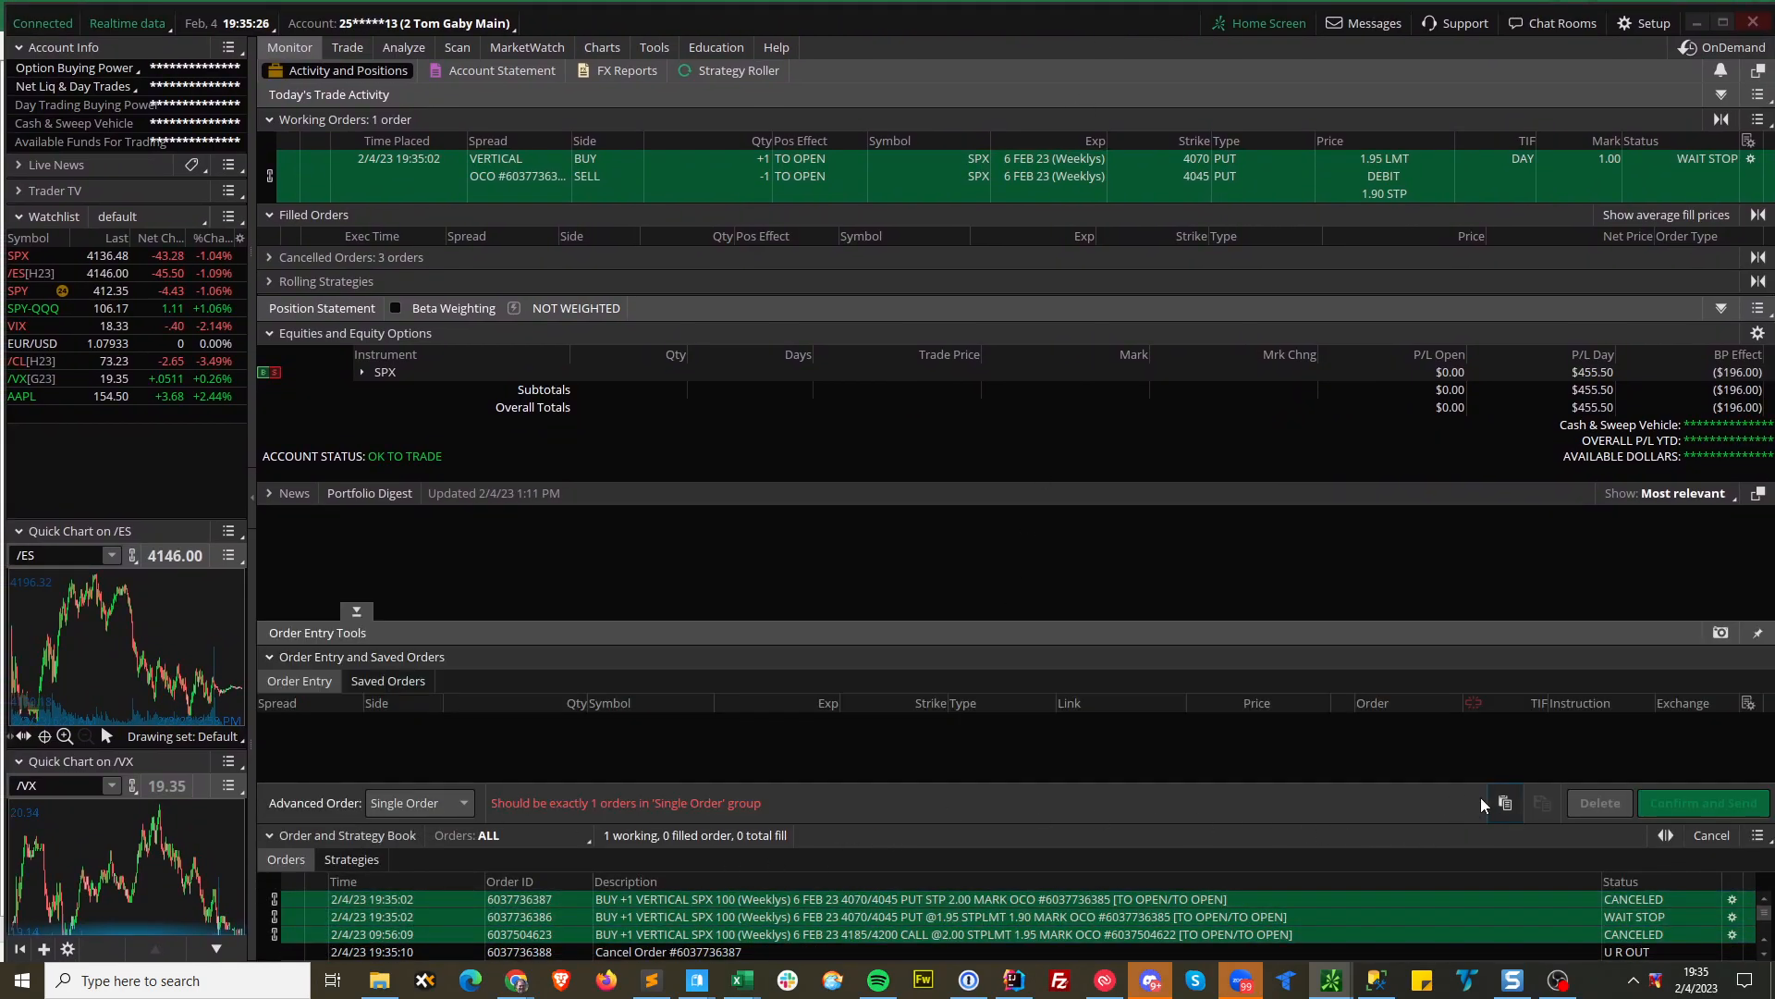
click(1504, 803)
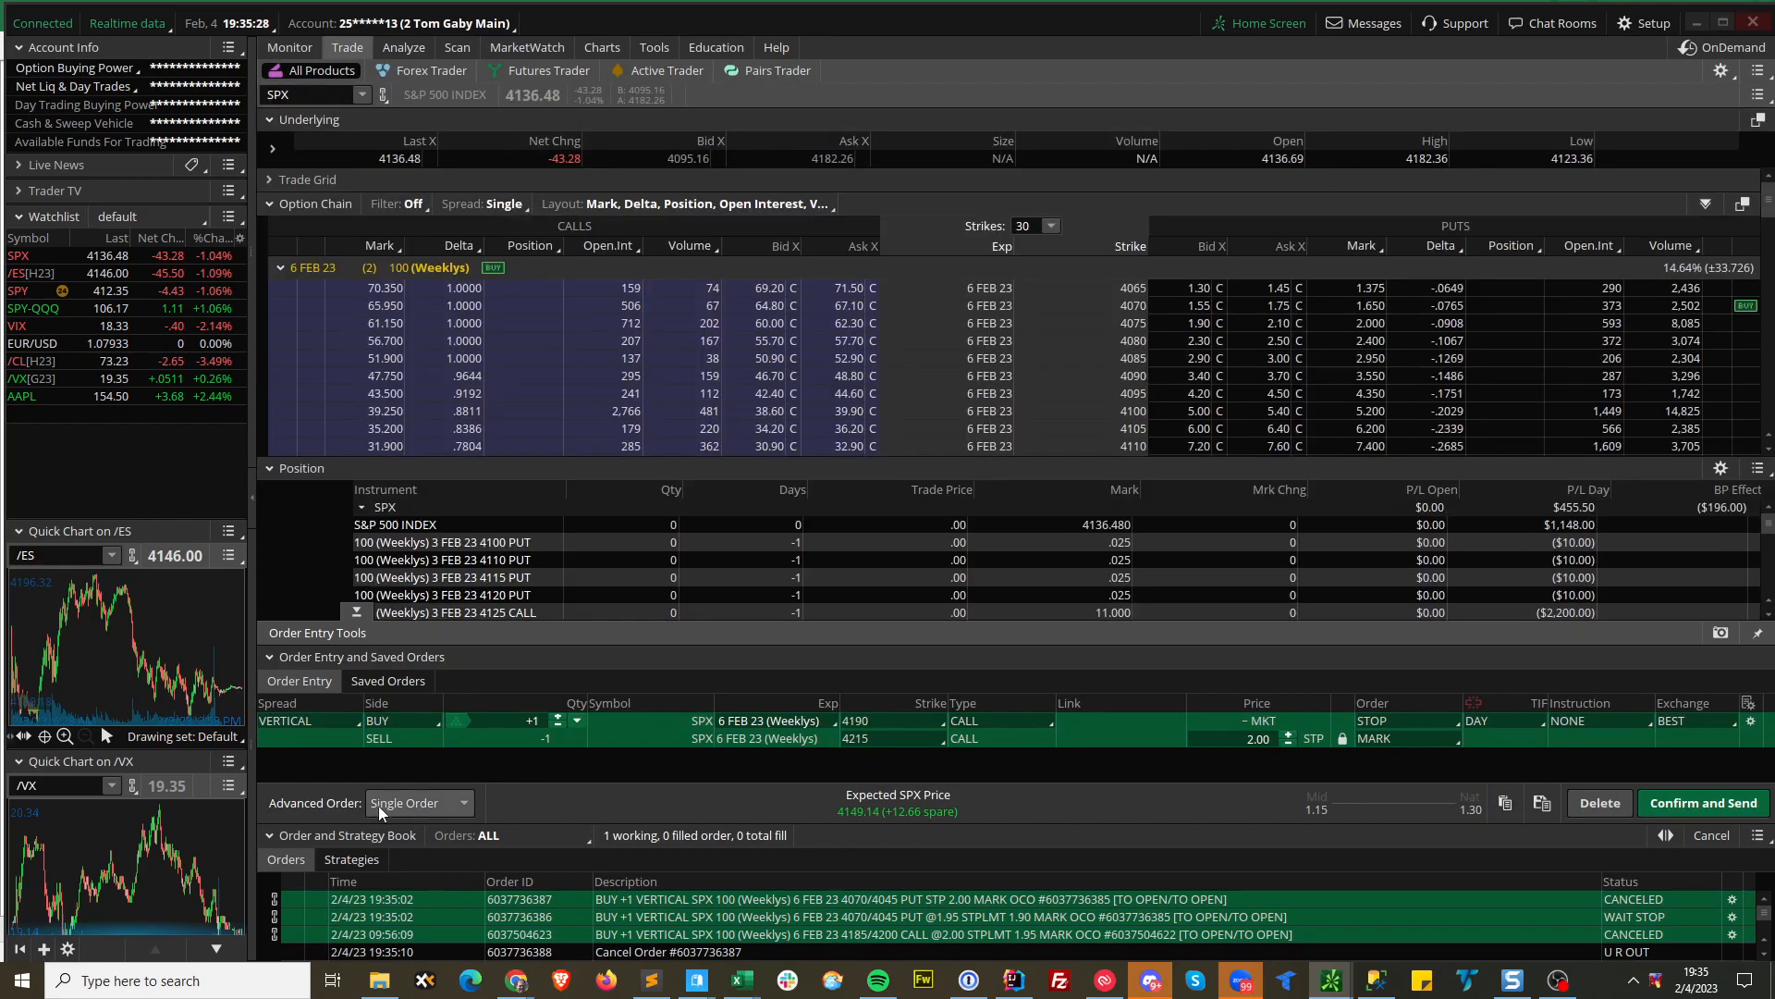
click(411, 803)
click(404, 771)
click(1599, 803)
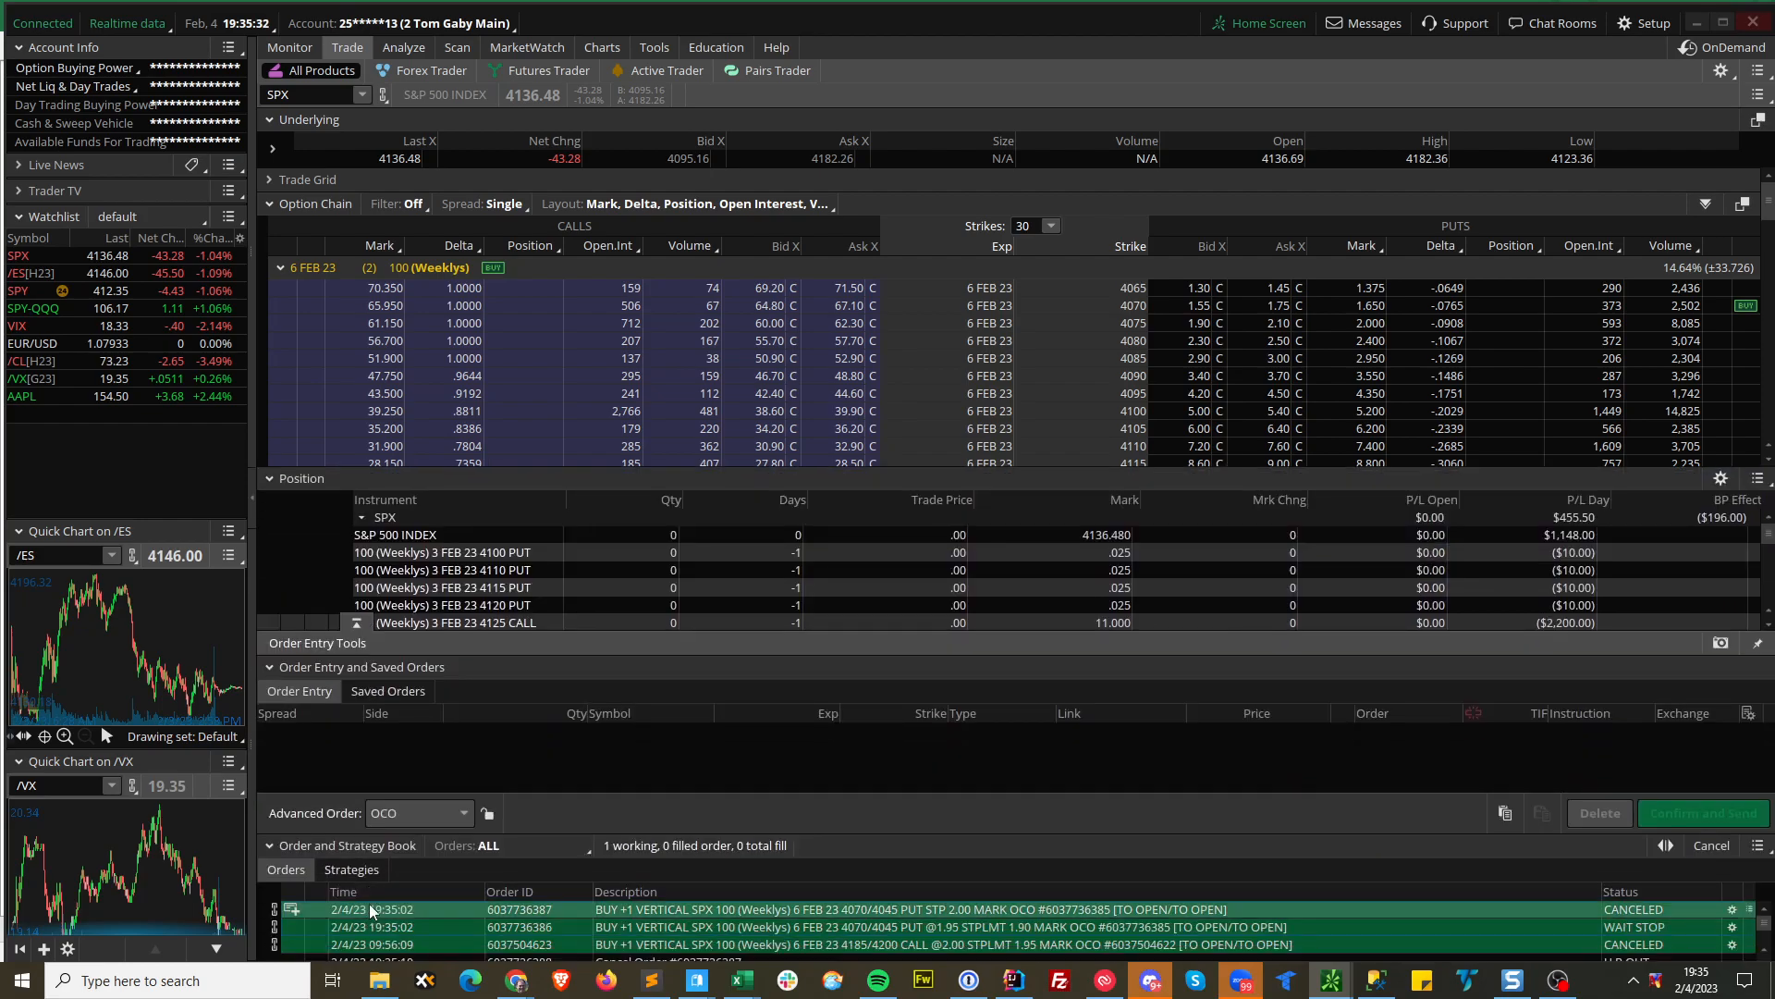
click(1506, 812)
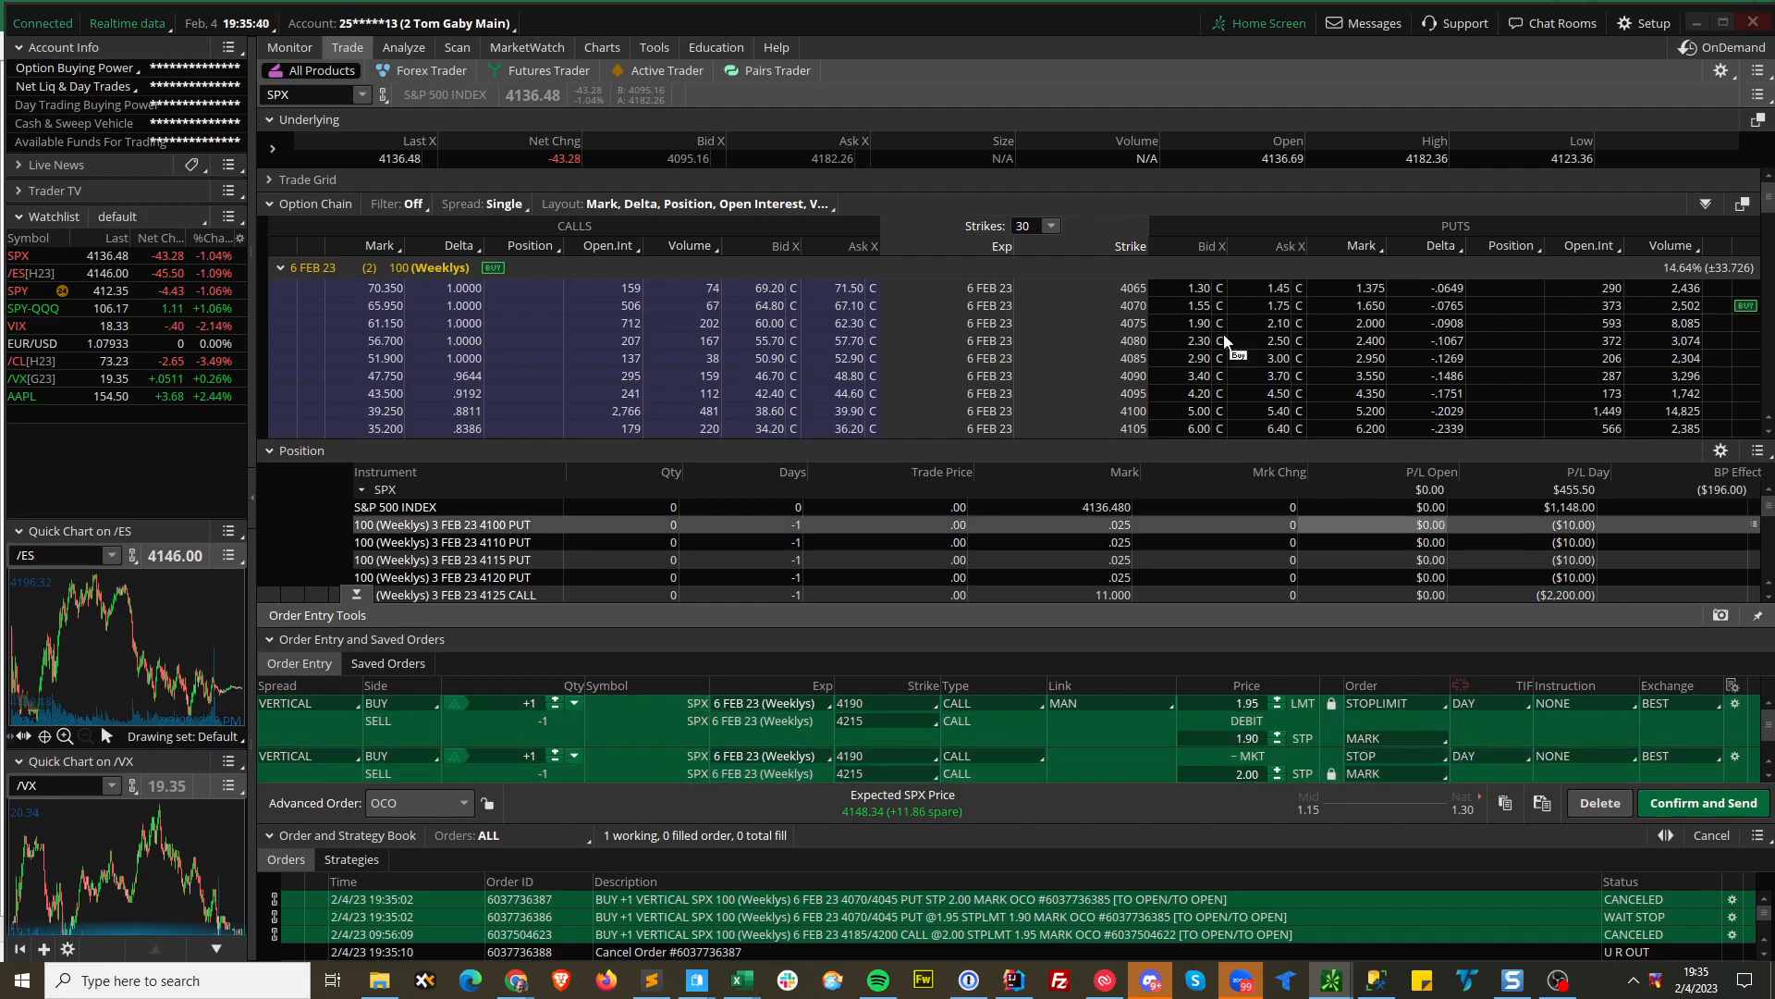
Switch to the Excel workbook, refresh the spreads, and set the wing widths to 20 for puts and 15 for calls.
key(alt+Tab)
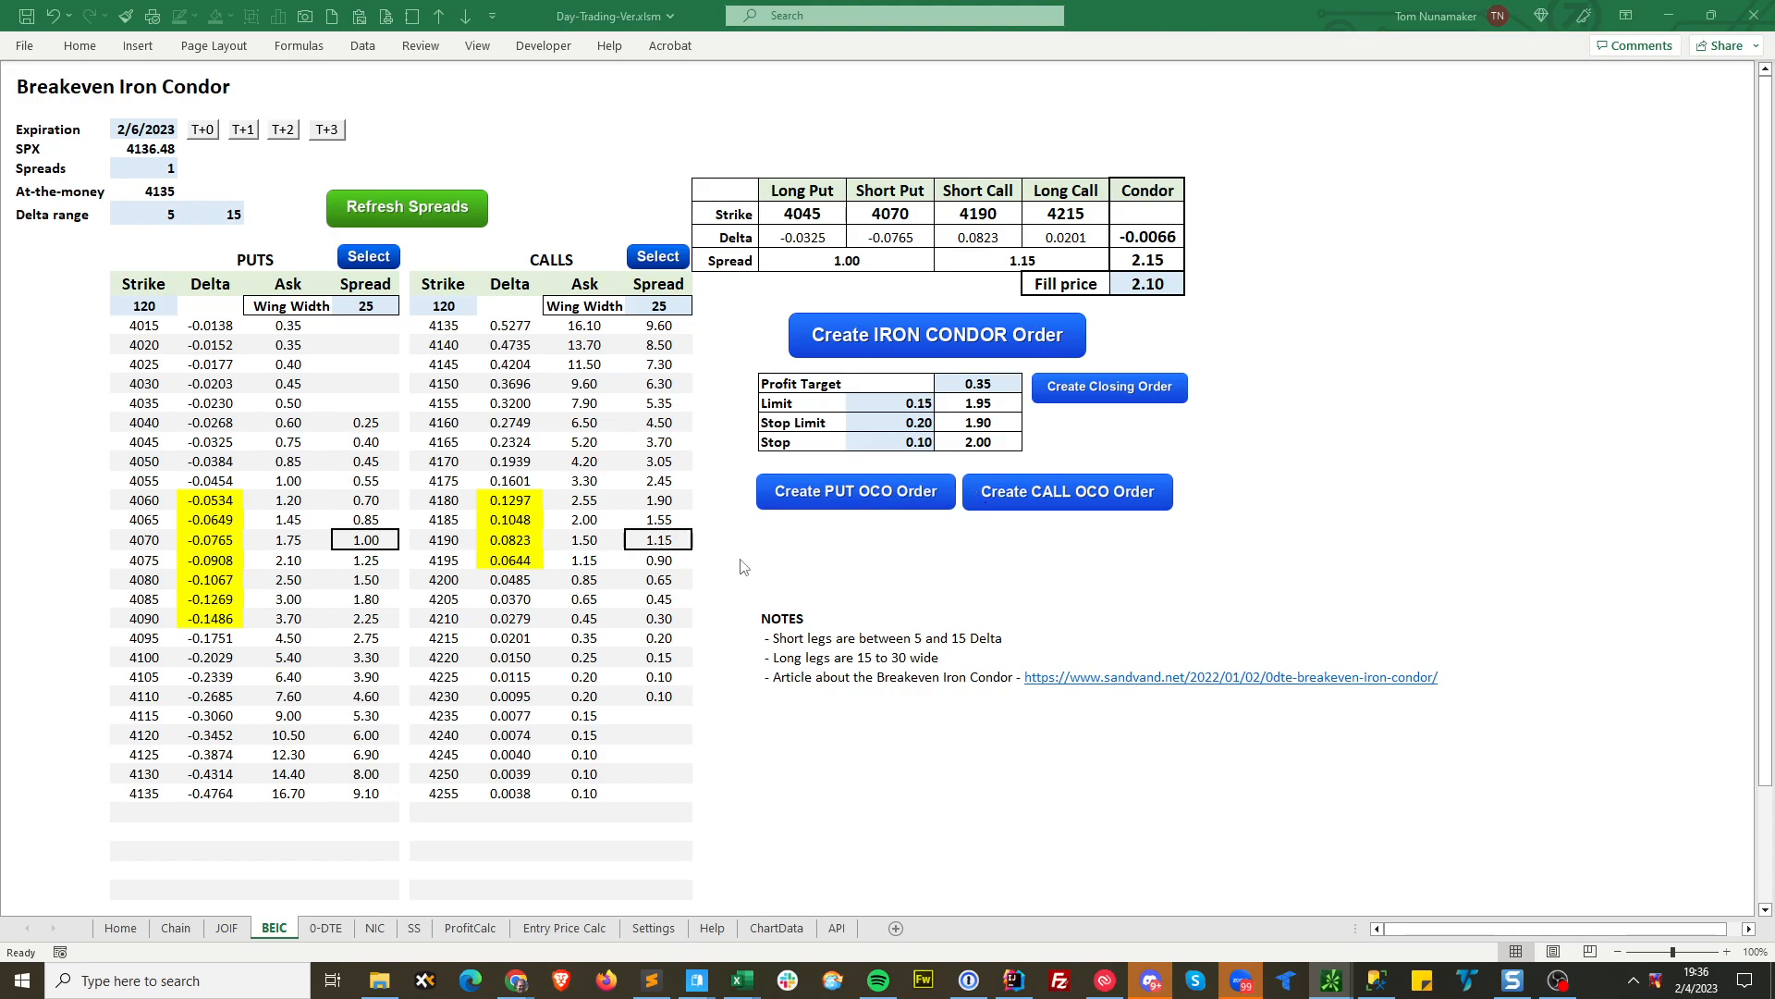
click(435, 209)
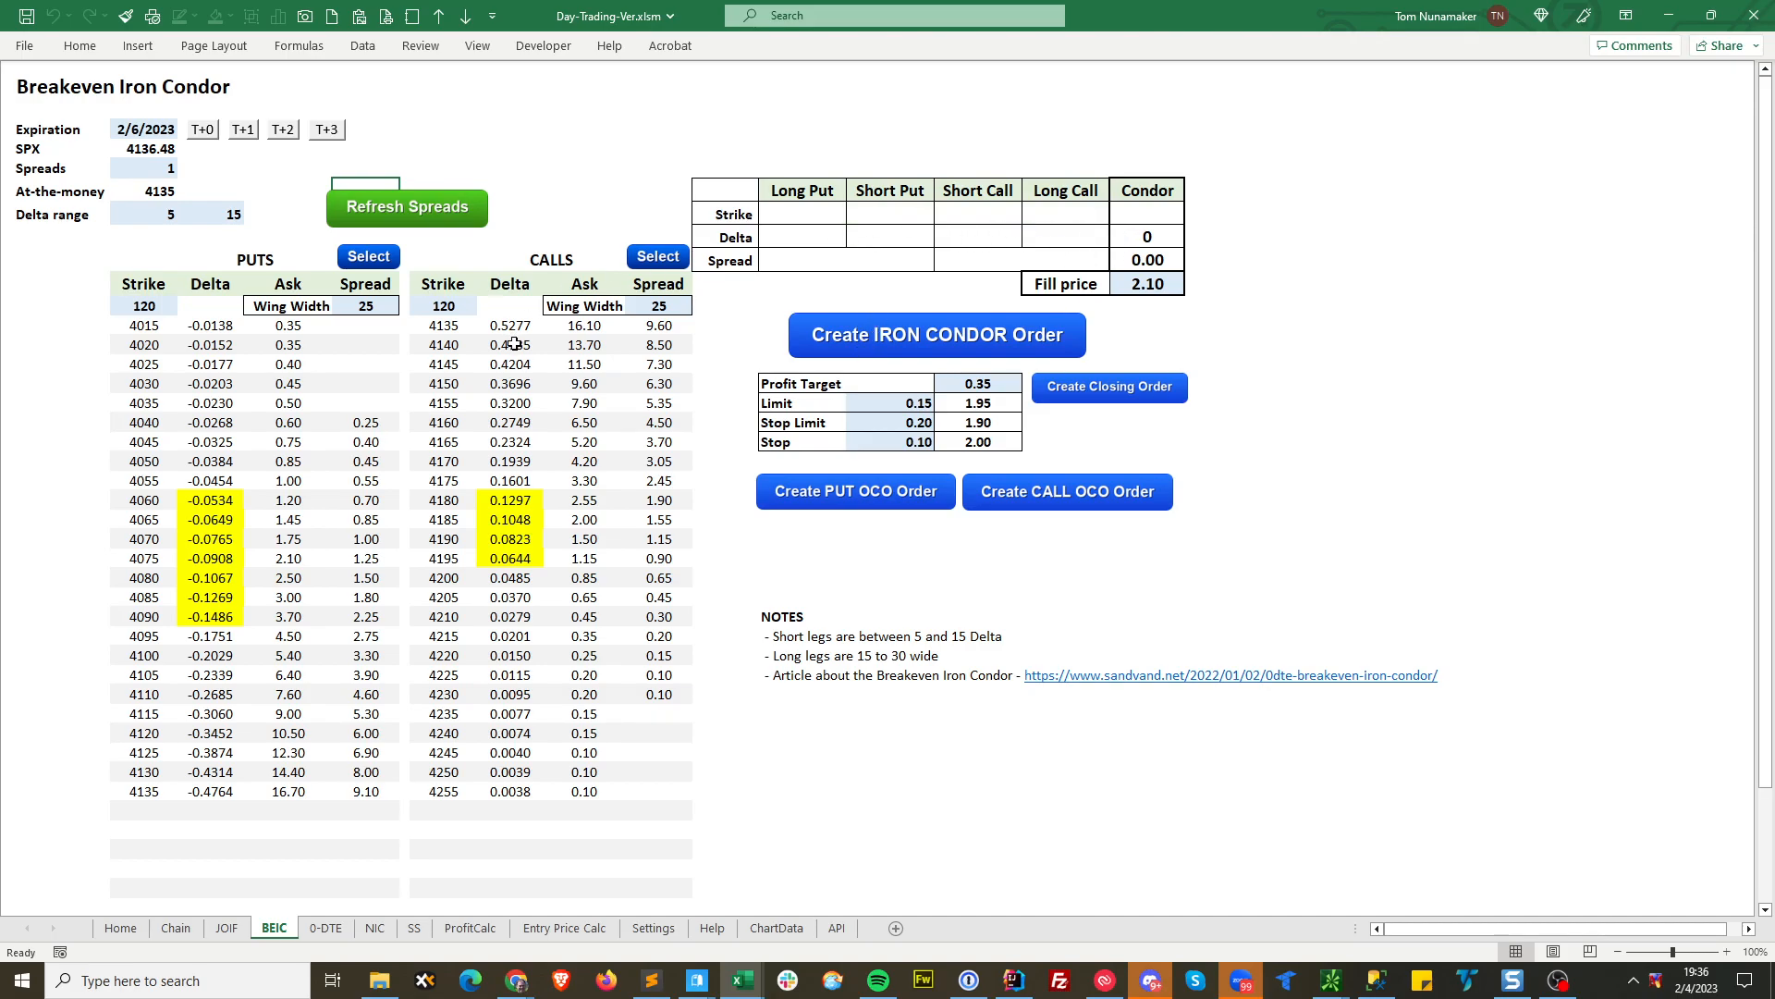
click(379, 308)
click(408, 307)
click(374, 340)
click(684, 305)
click(700, 306)
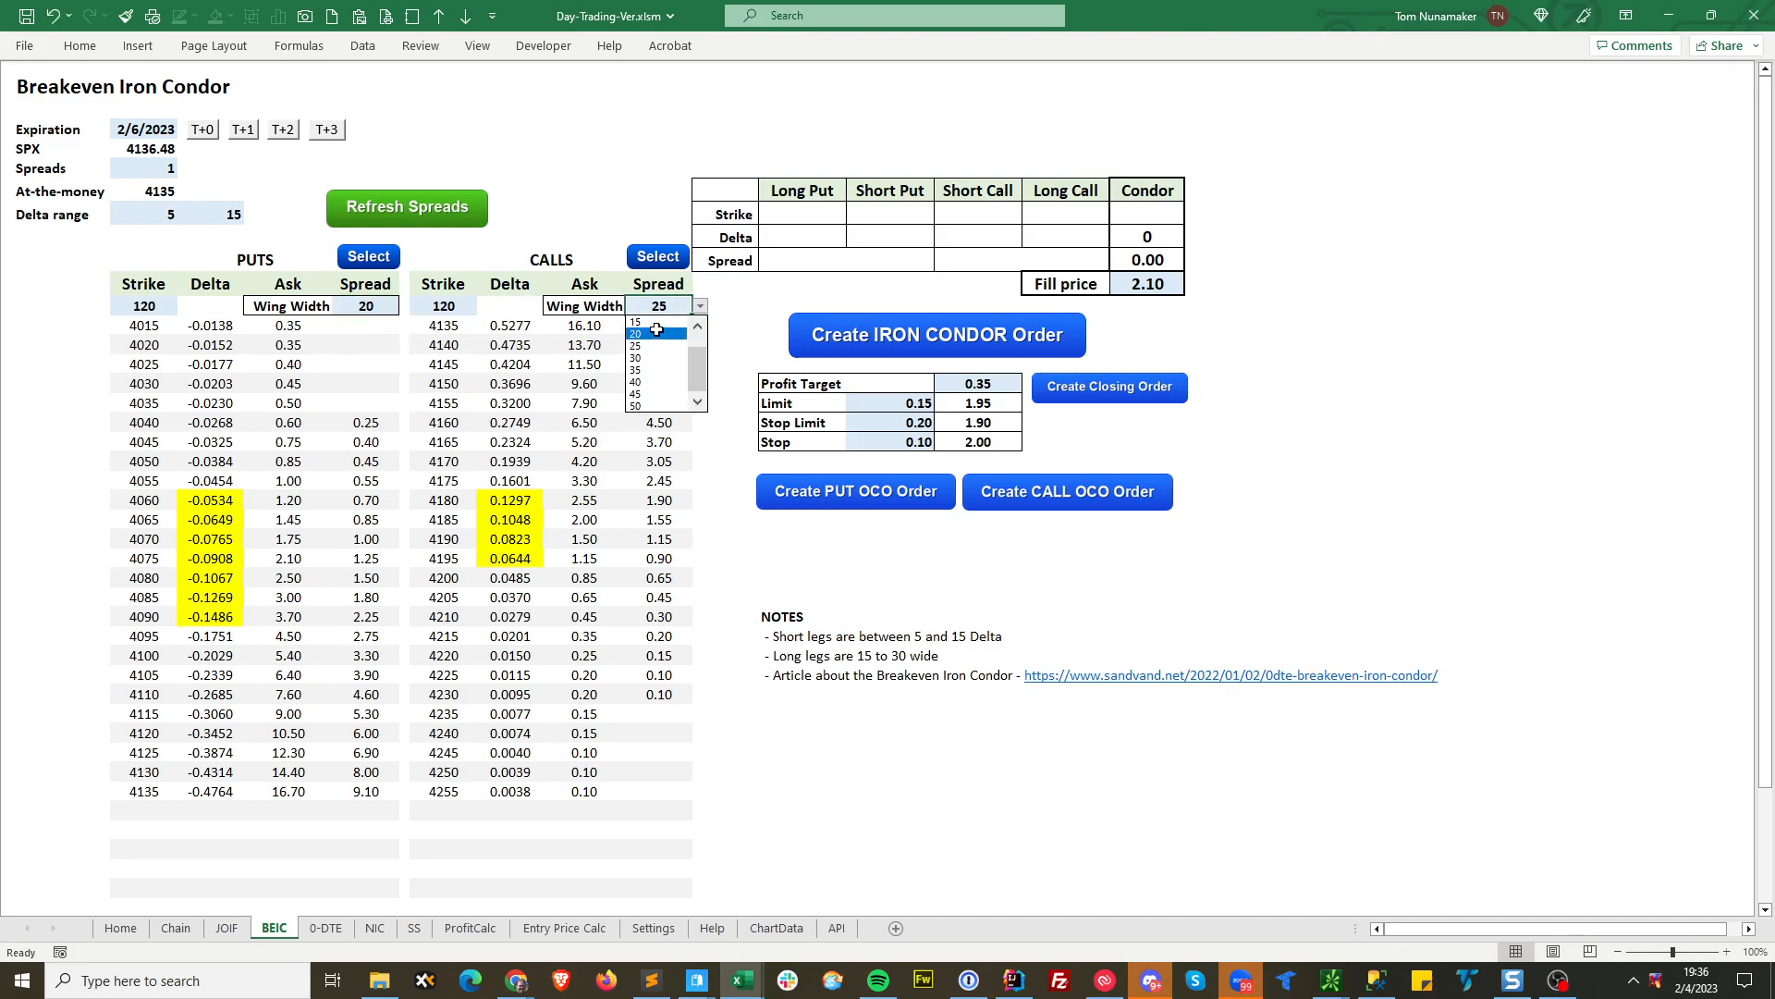
click(657, 323)
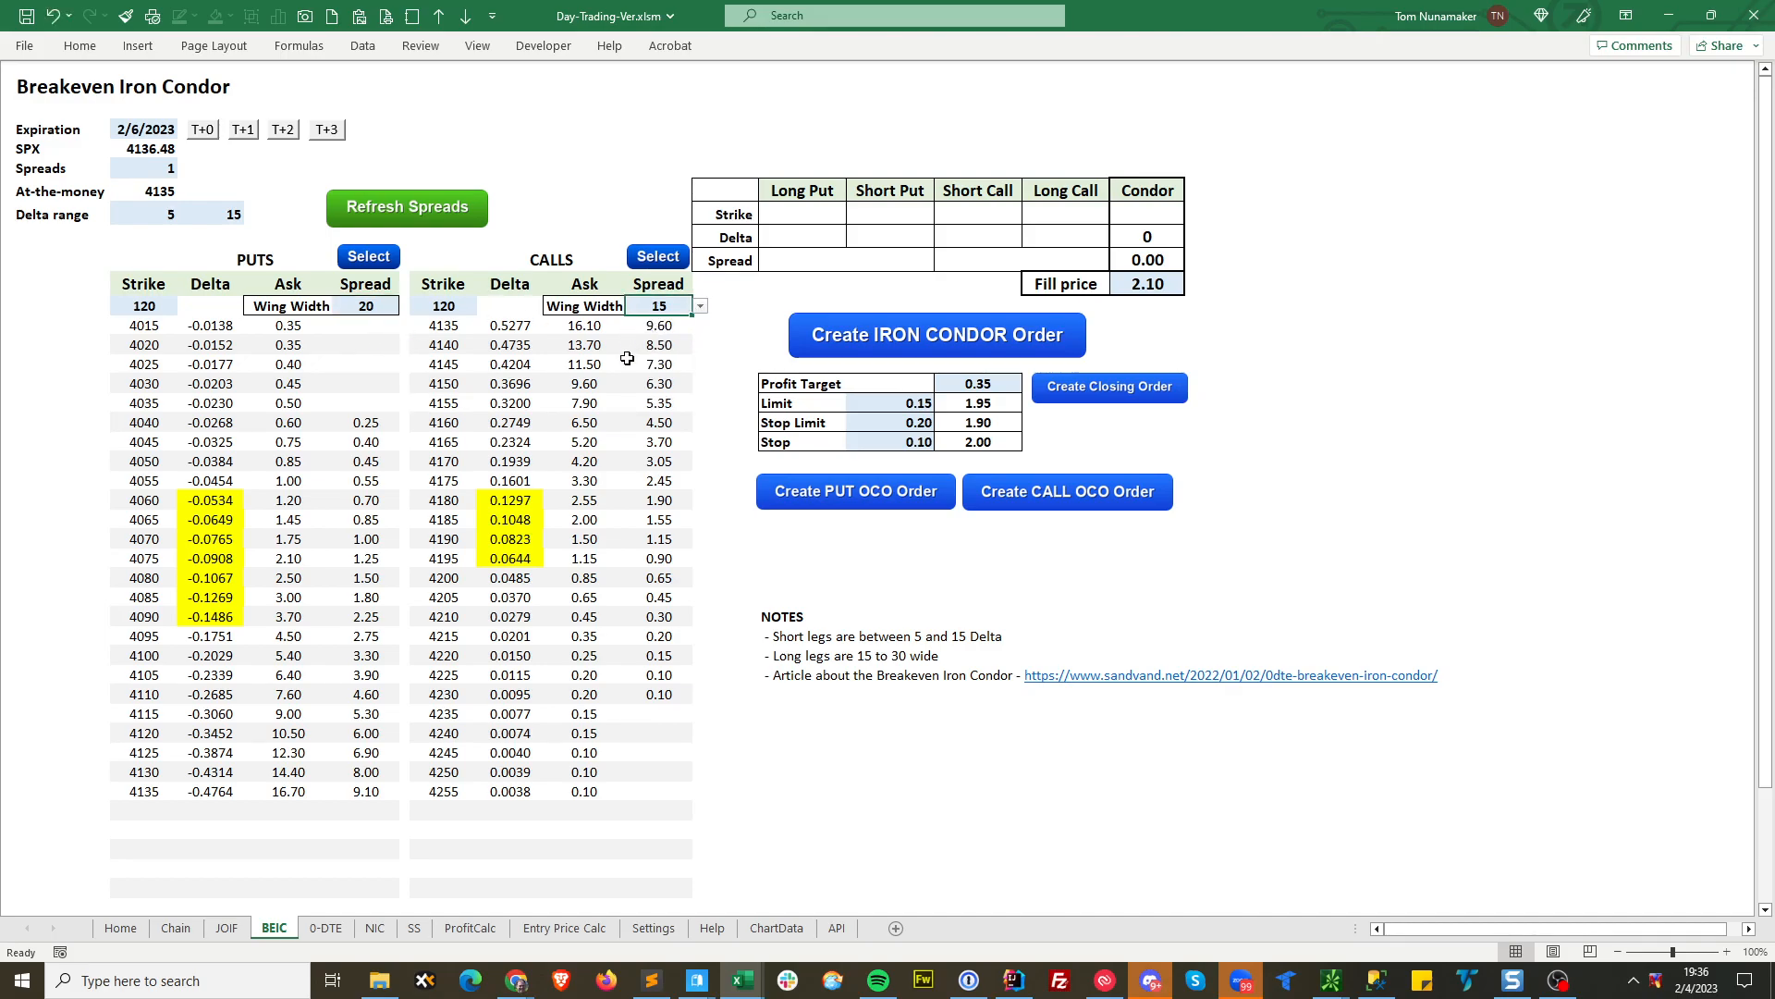
Refresh the spreads and build a condor from the 4185/4200 call spread and the 4075/4055 put spread.
click(661, 259)
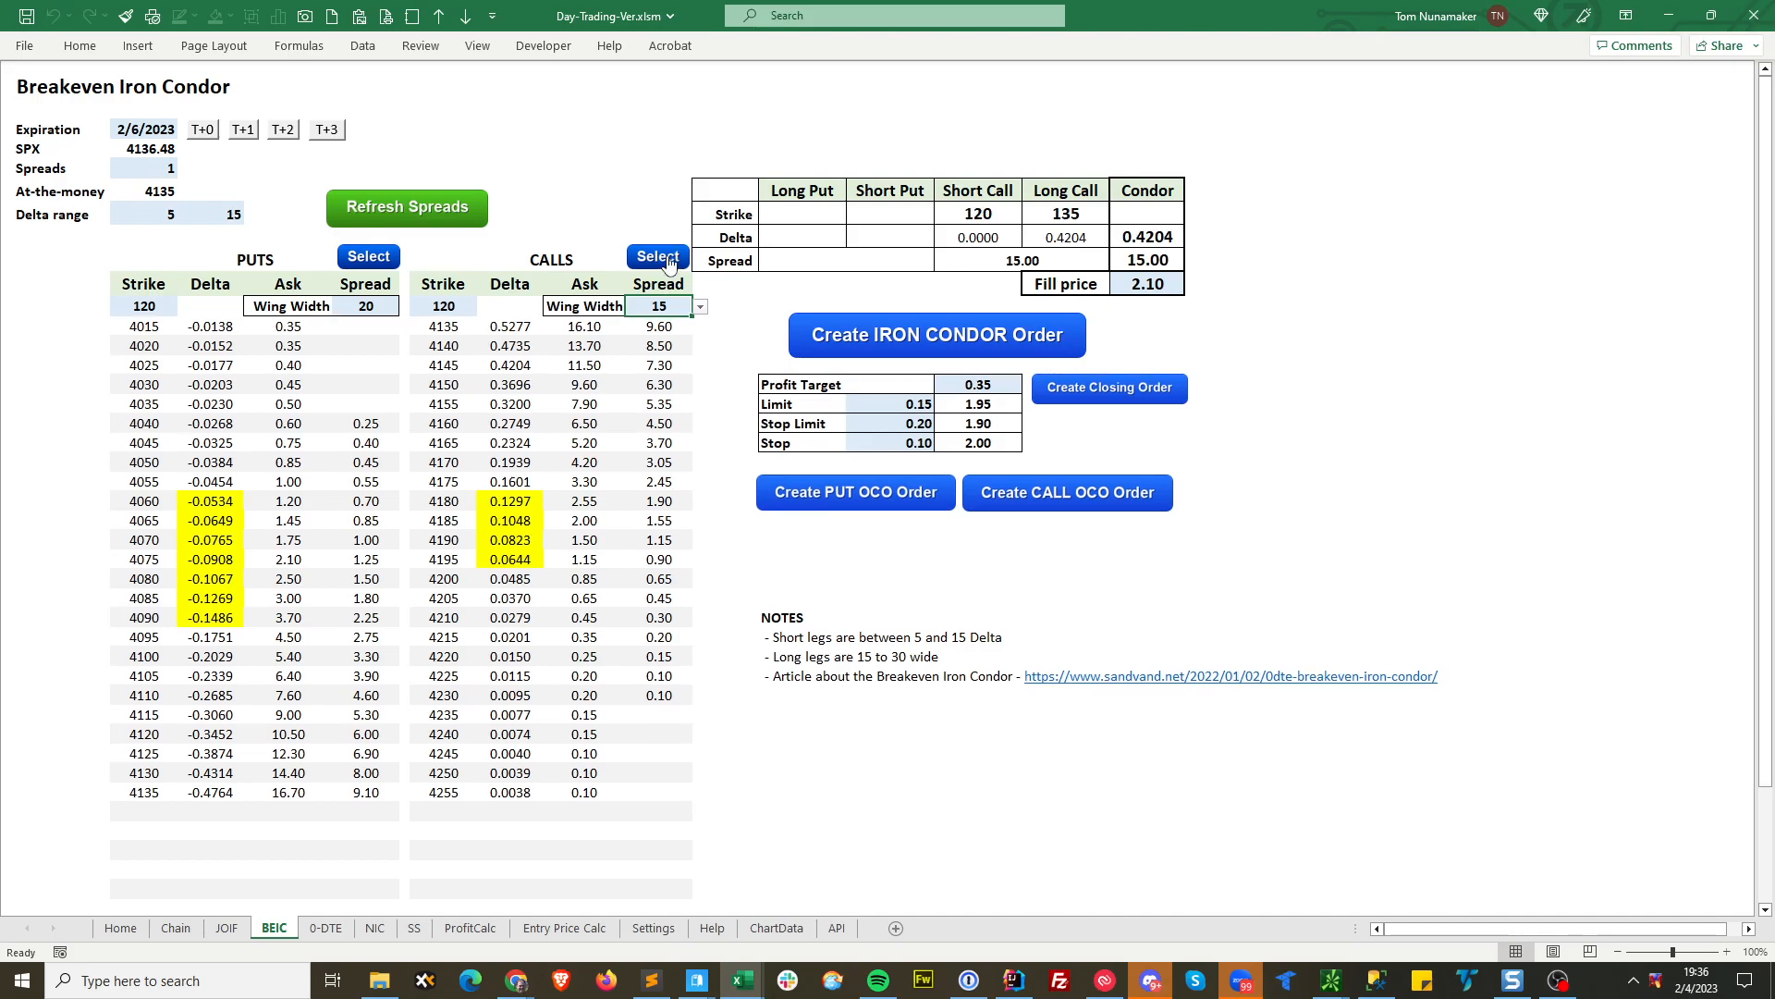
click(386, 265)
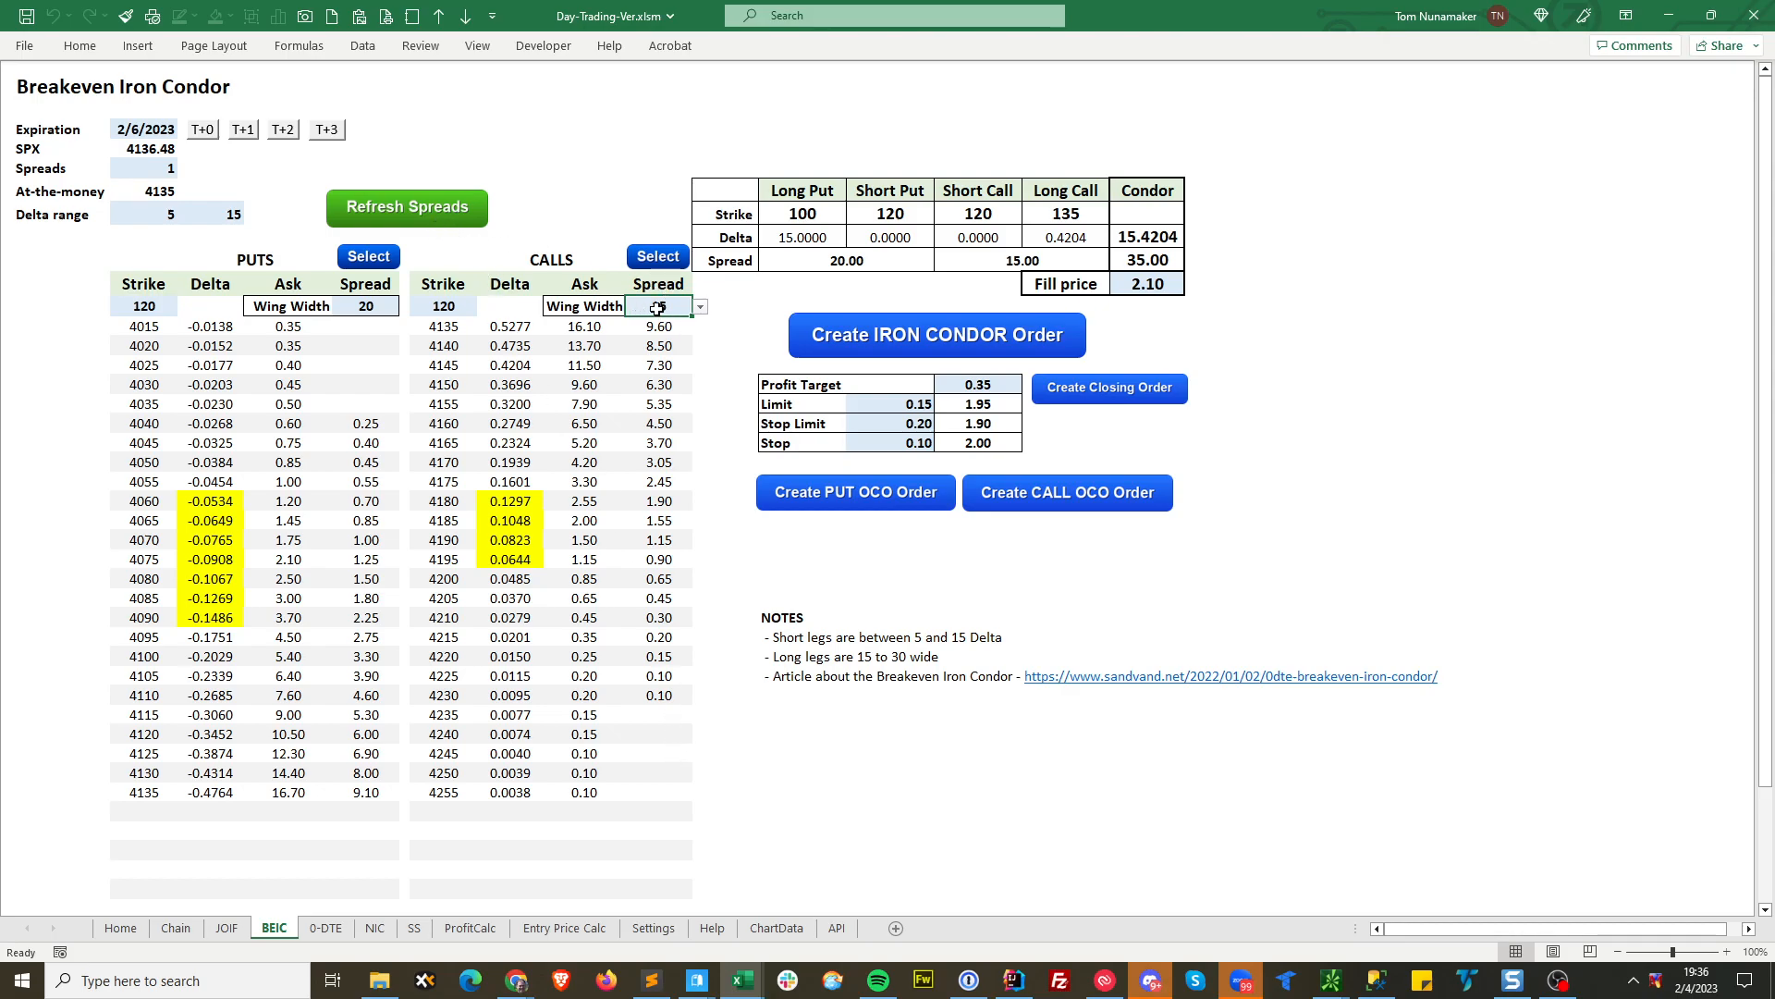
click(426, 209)
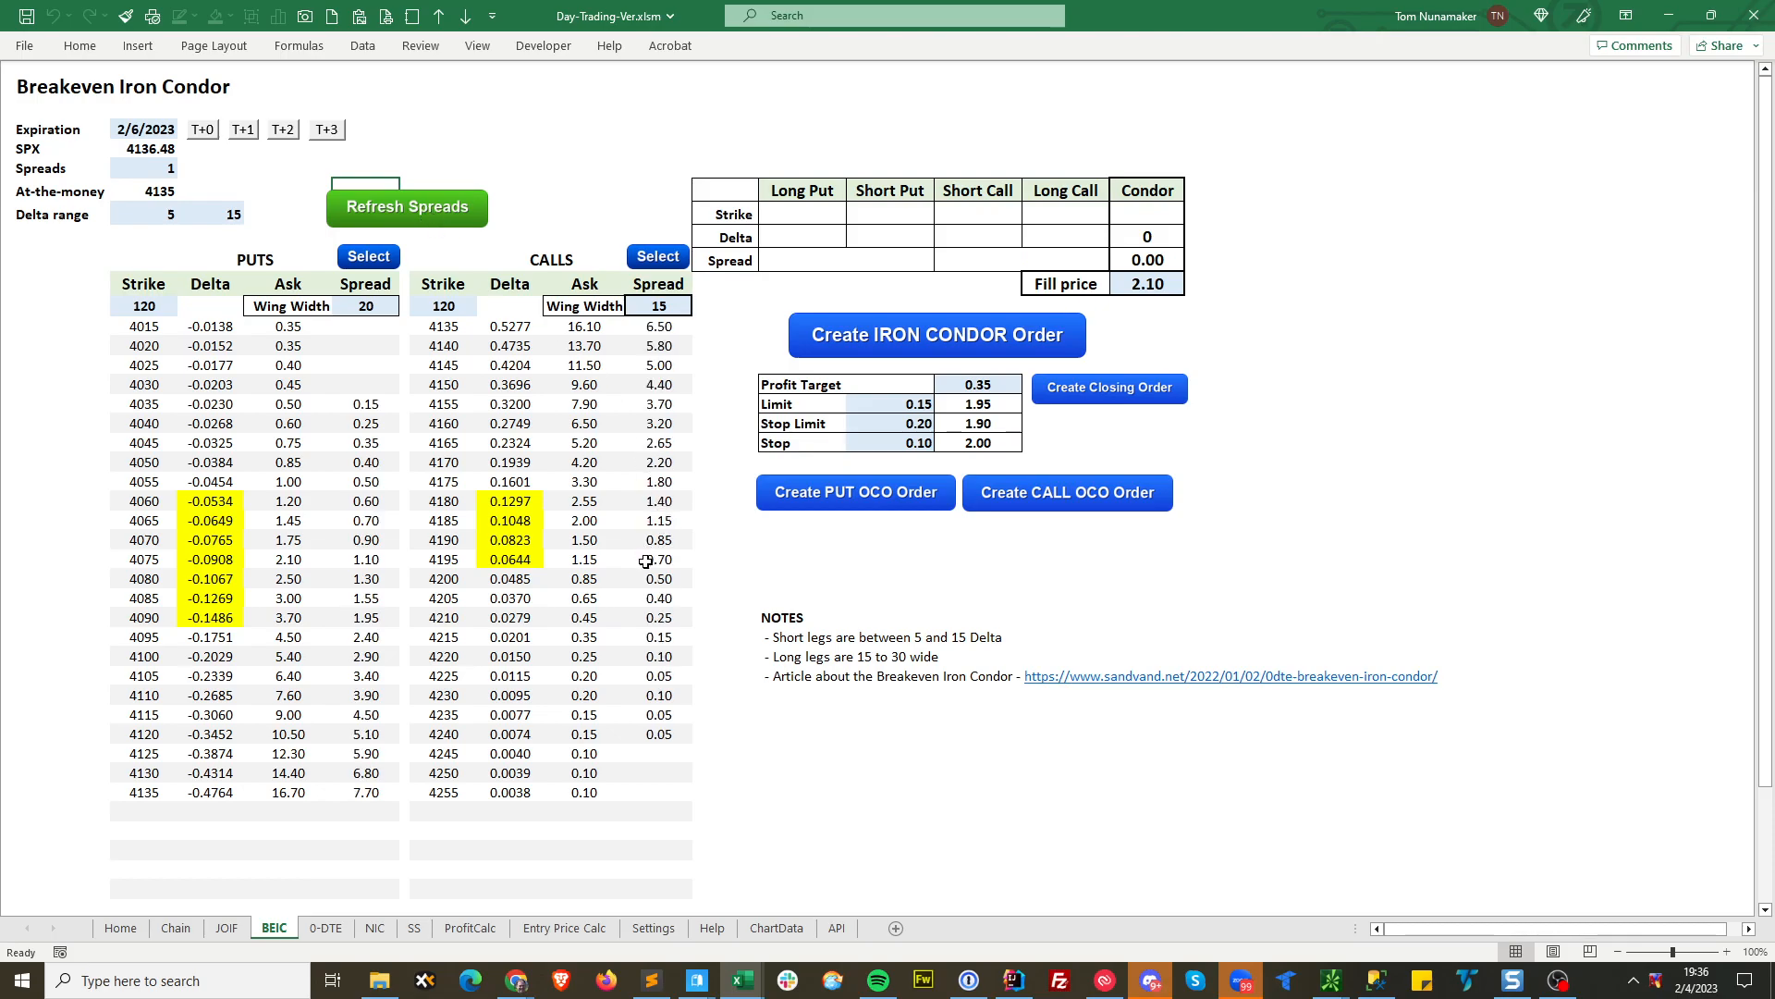
click(660, 523)
click(374, 562)
click(369, 256)
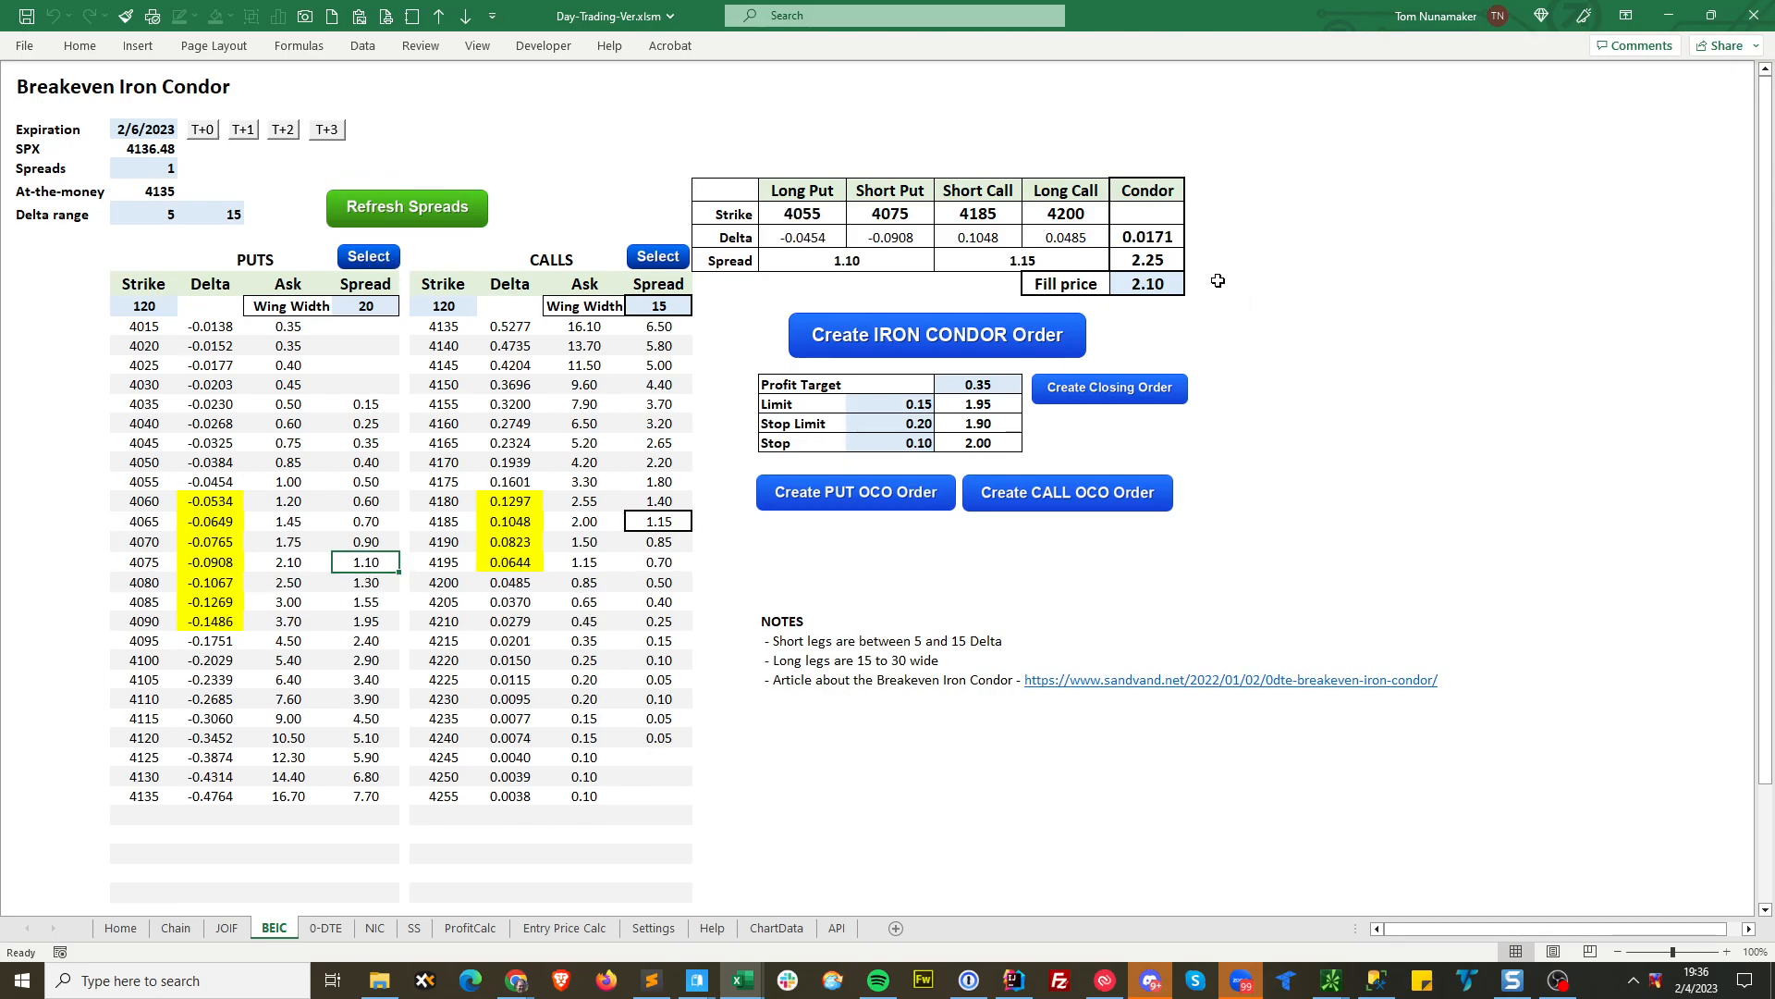
Set the call wing width to 10 and refresh the spreads.
click(366, 306)
click(641, 309)
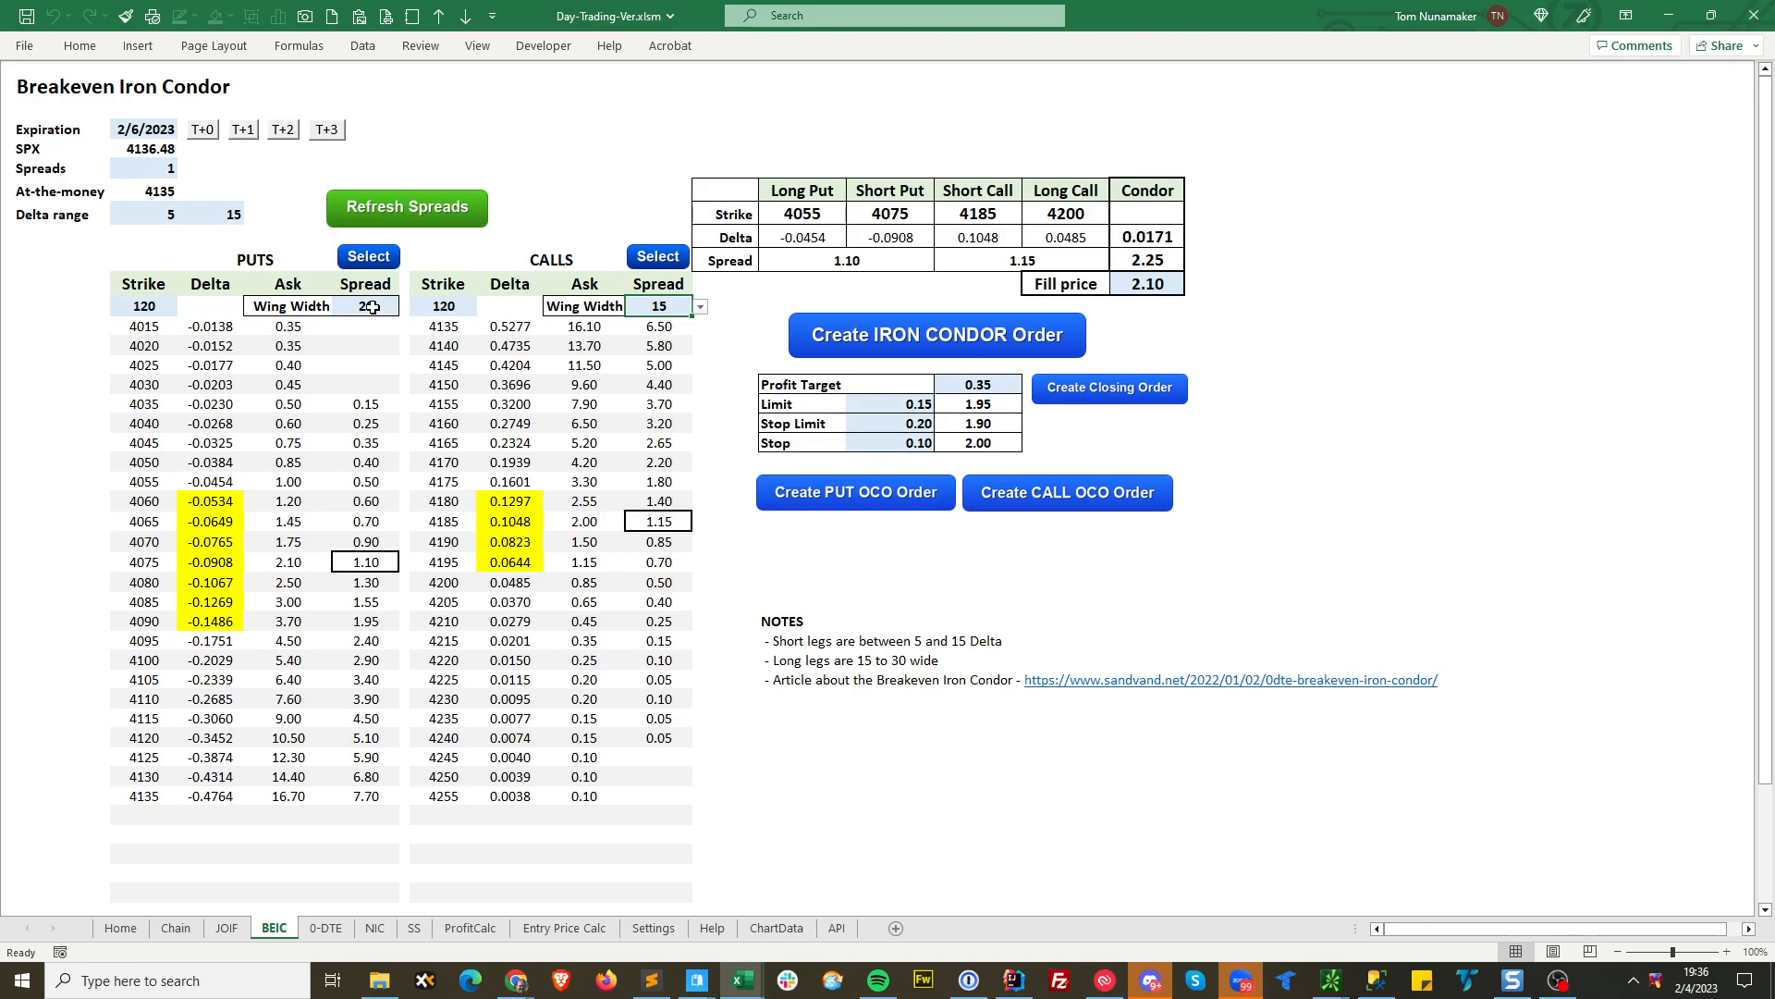
click(1173, 236)
click(674, 300)
text(10)
key(Return)
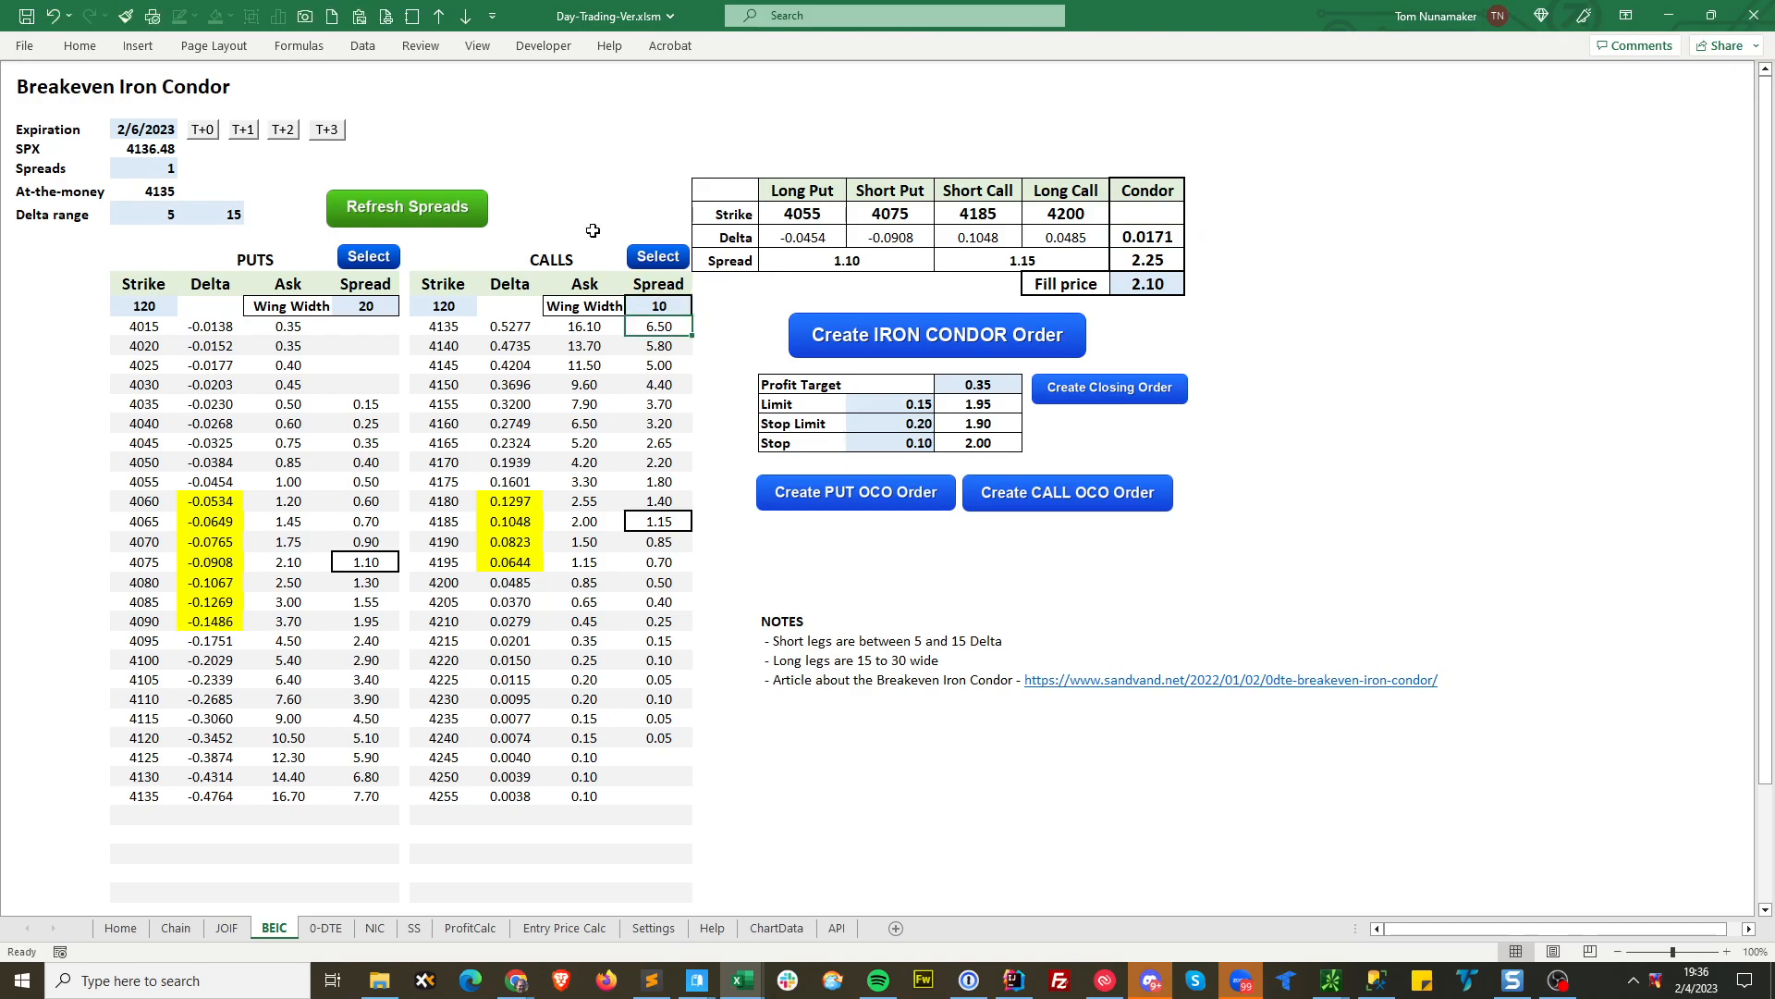
click(439, 212)
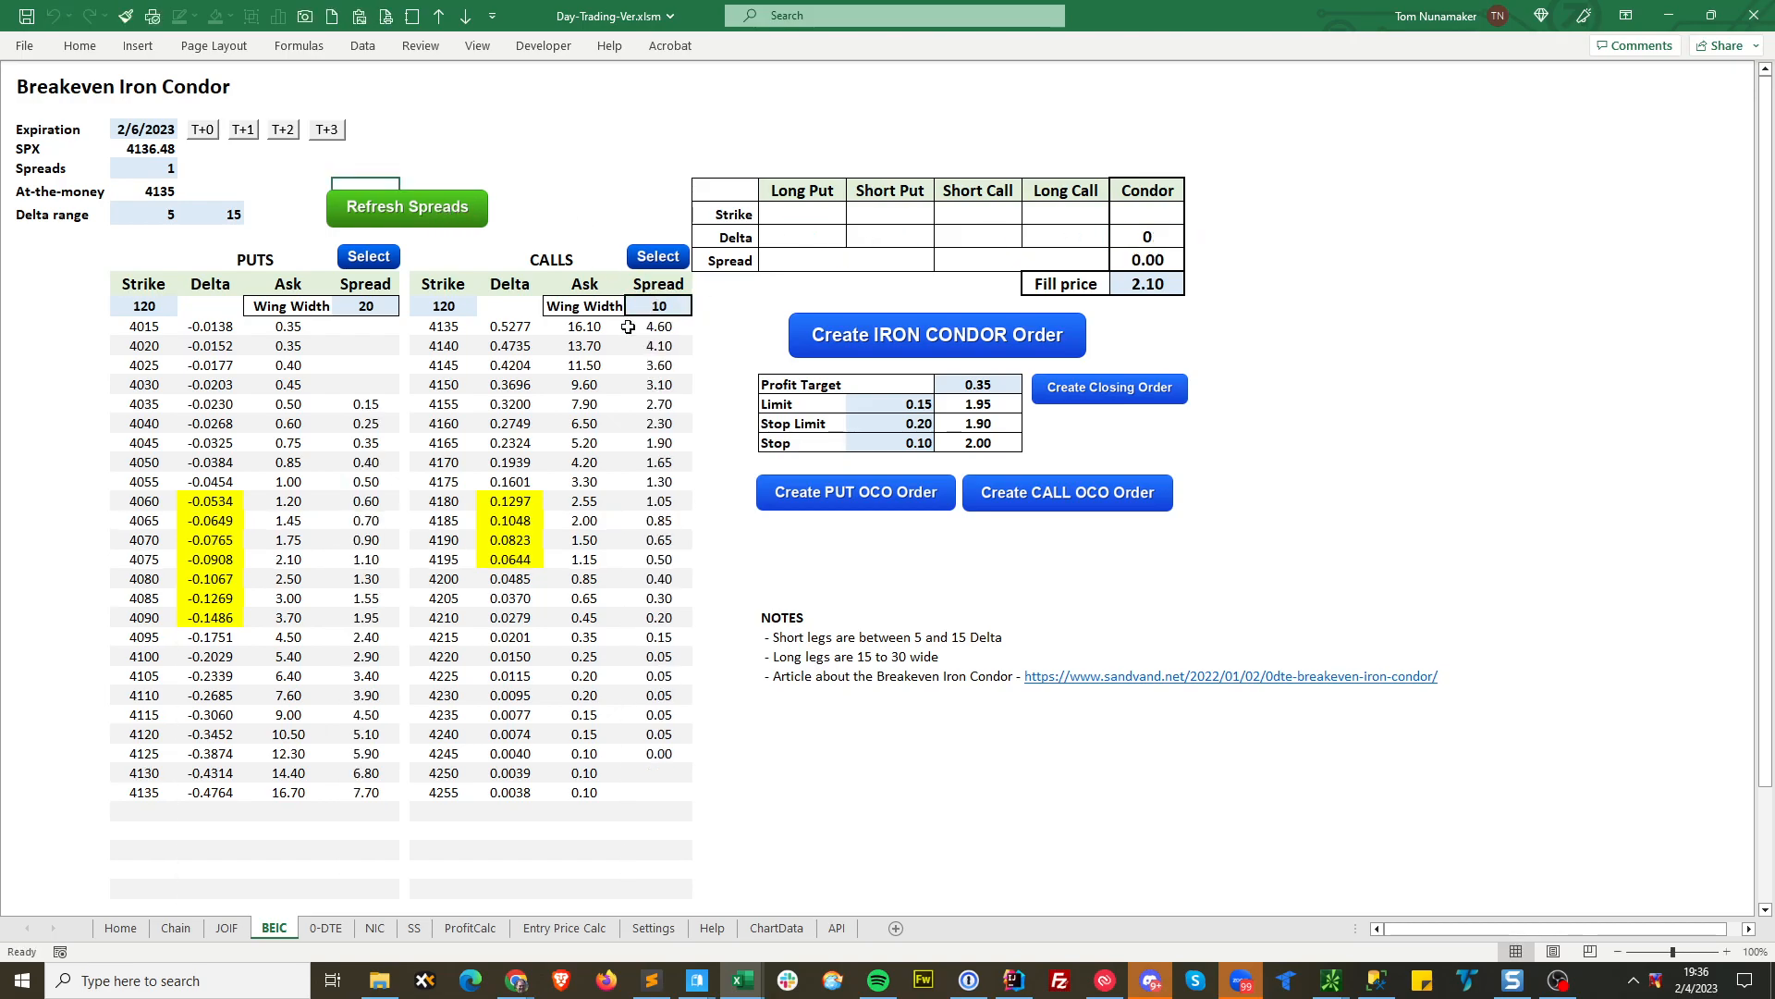
Try to build a condor from the 4185 call spread and the 4075 put spread.
click(666, 524)
click(656, 263)
click(375, 560)
click(656, 261)
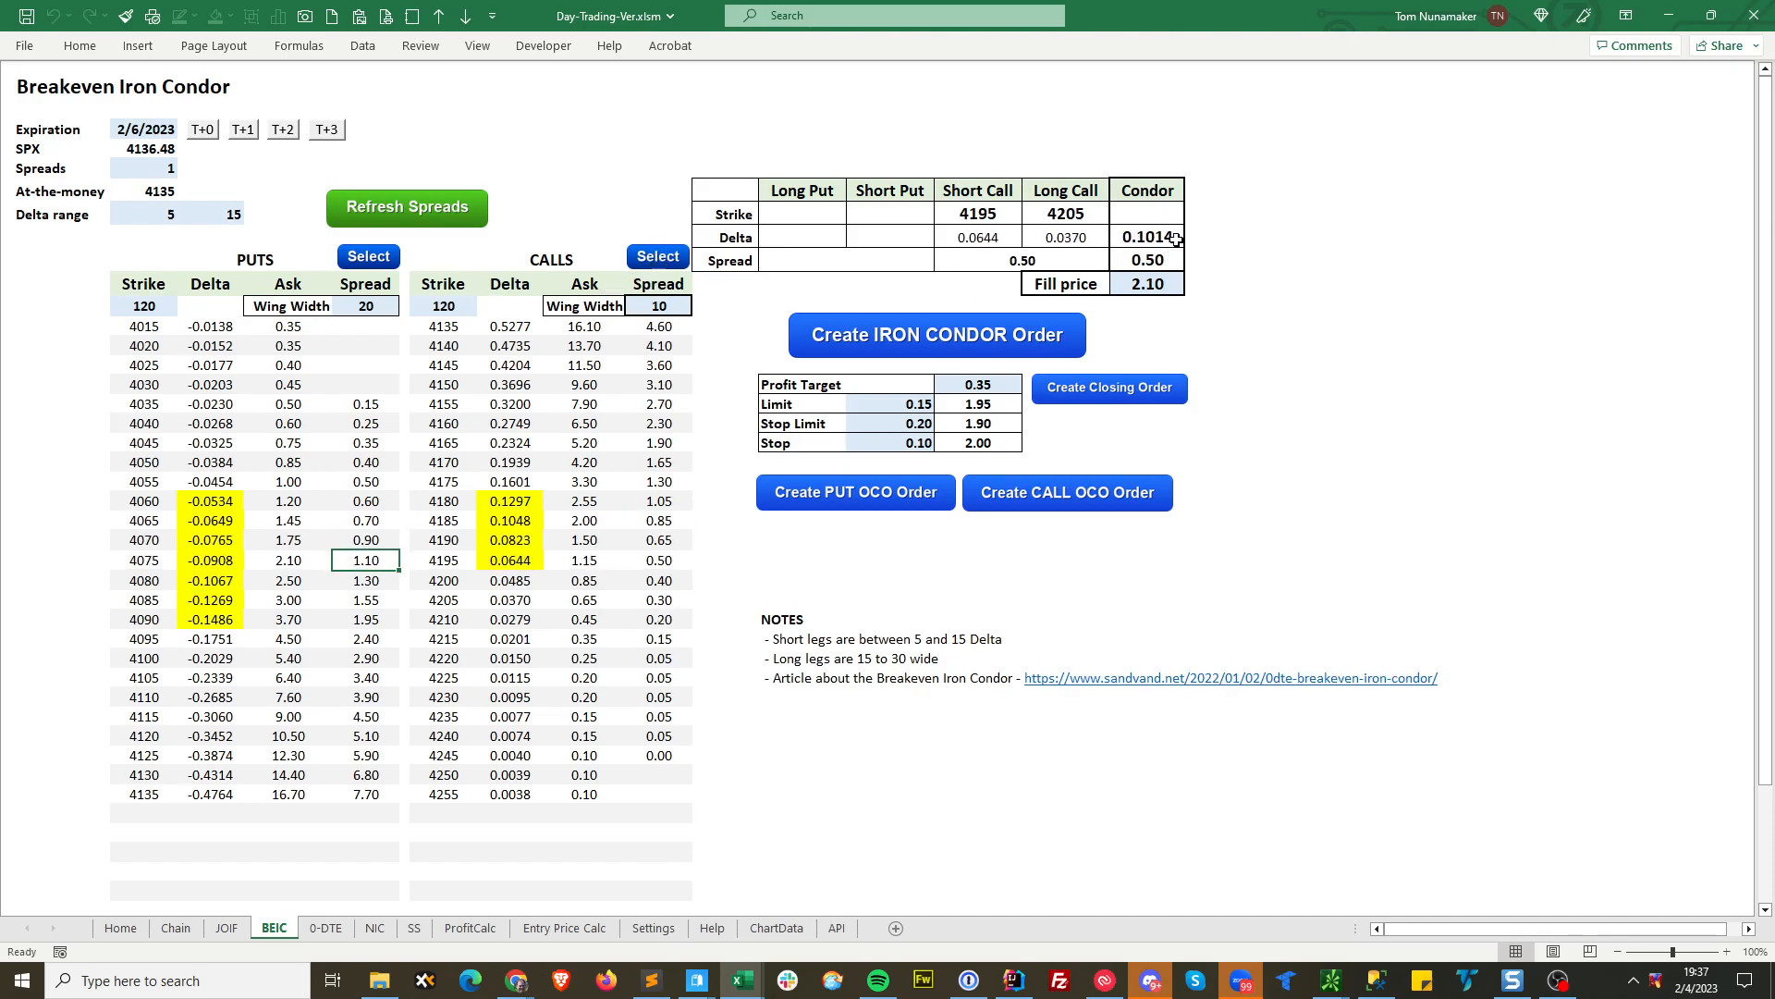
Set the call wing width to 5 and refresh the spreads.
click(660, 303)
click(700, 307)
click(659, 324)
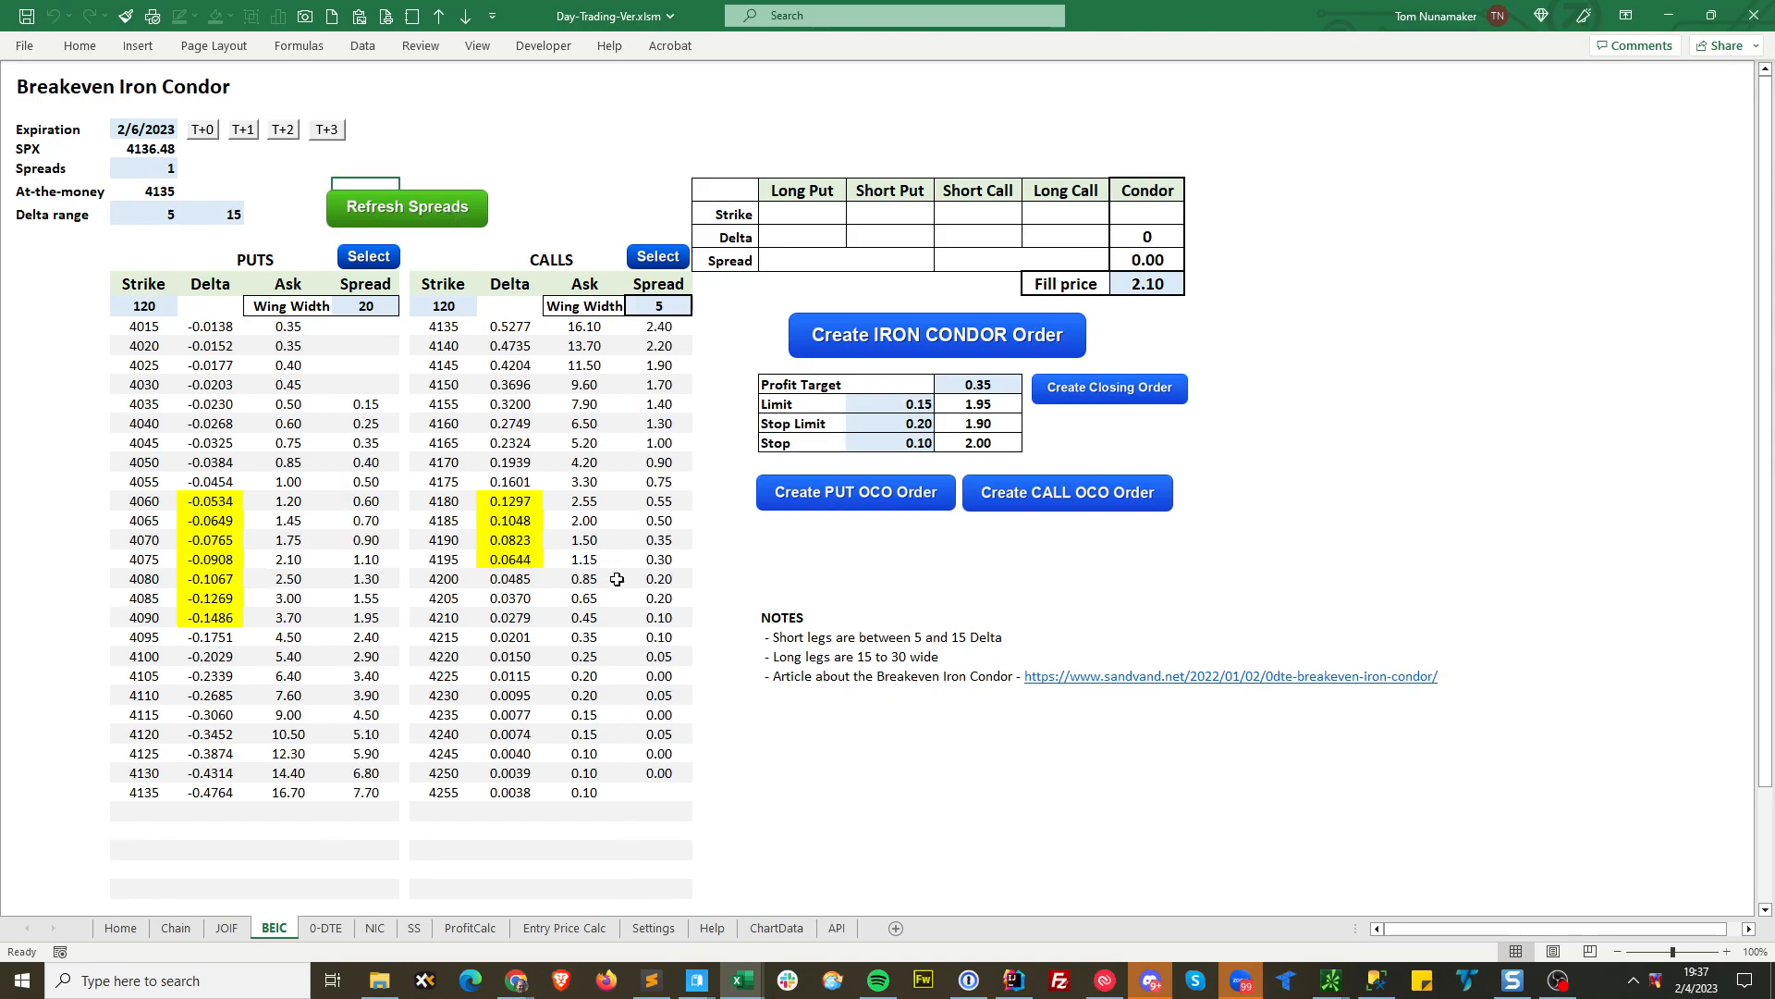
Build a condor from the 4190/4195 call spread and the 4075/4055 put spread.
click(662, 543)
click(659, 257)
click(367, 578)
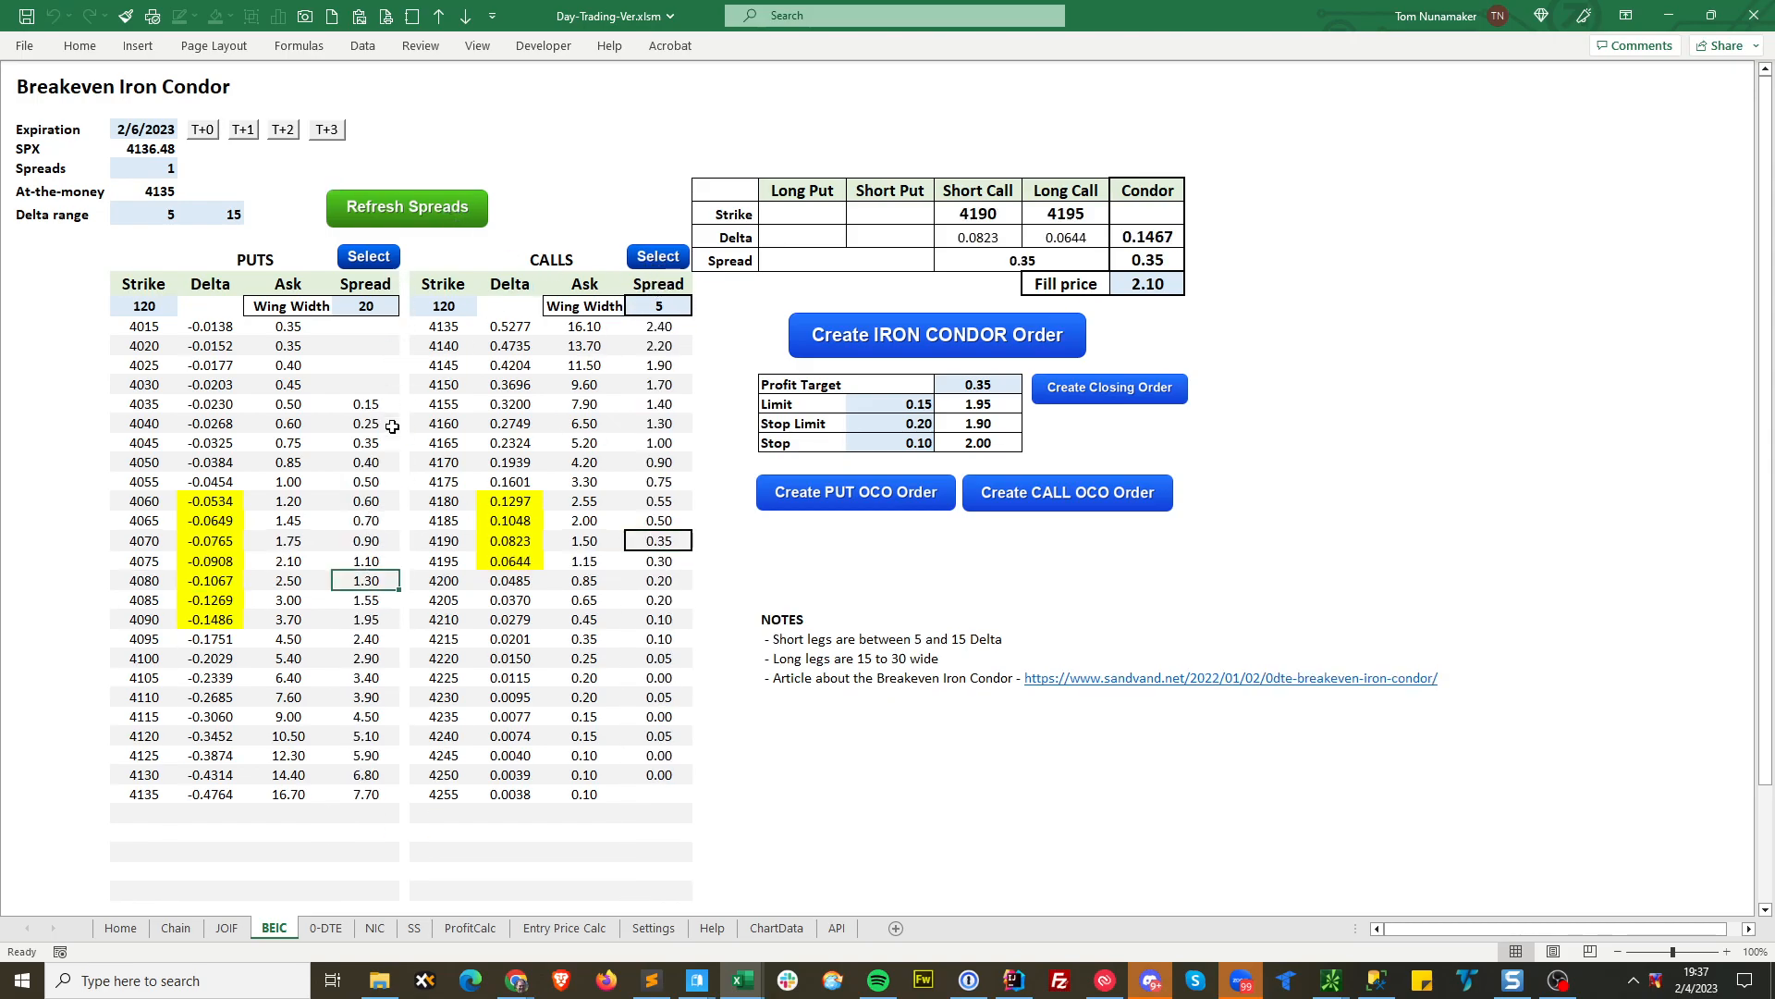
click(374, 560)
click(379, 257)
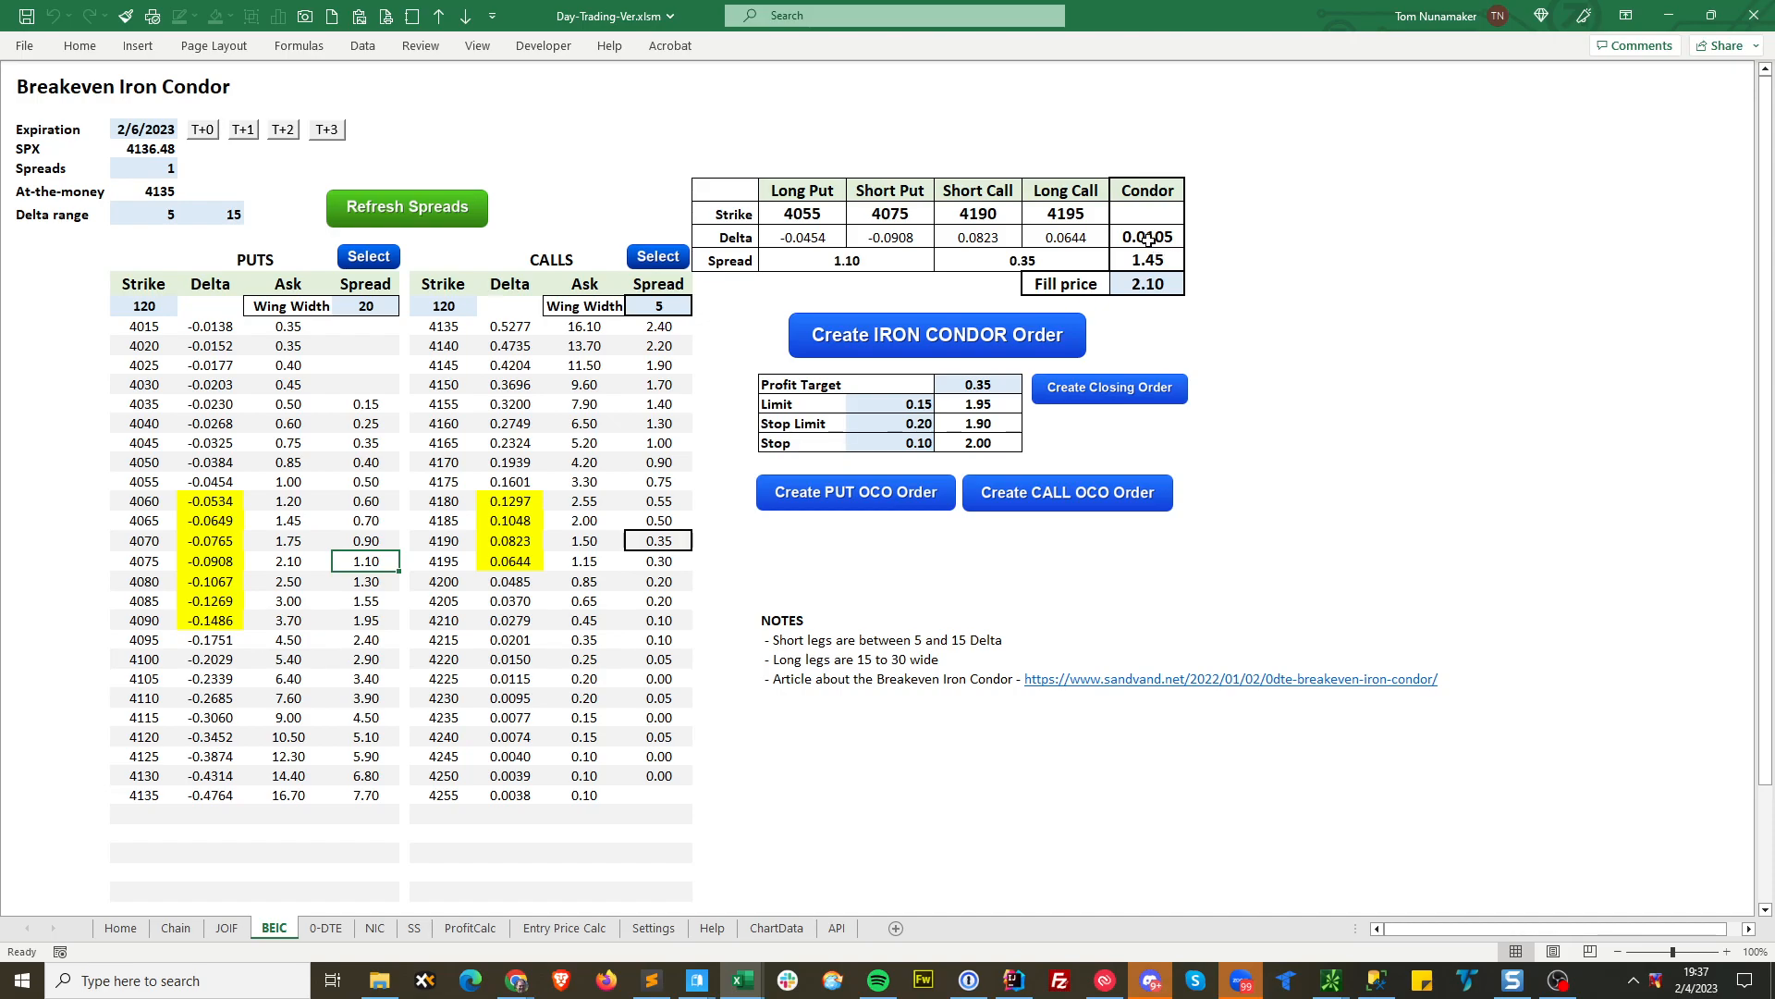
Try the 4185/4190 and the 4180/4185 call spreads as the condor's call side.
click(512, 541)
click(659, 522)
click(669, 265)
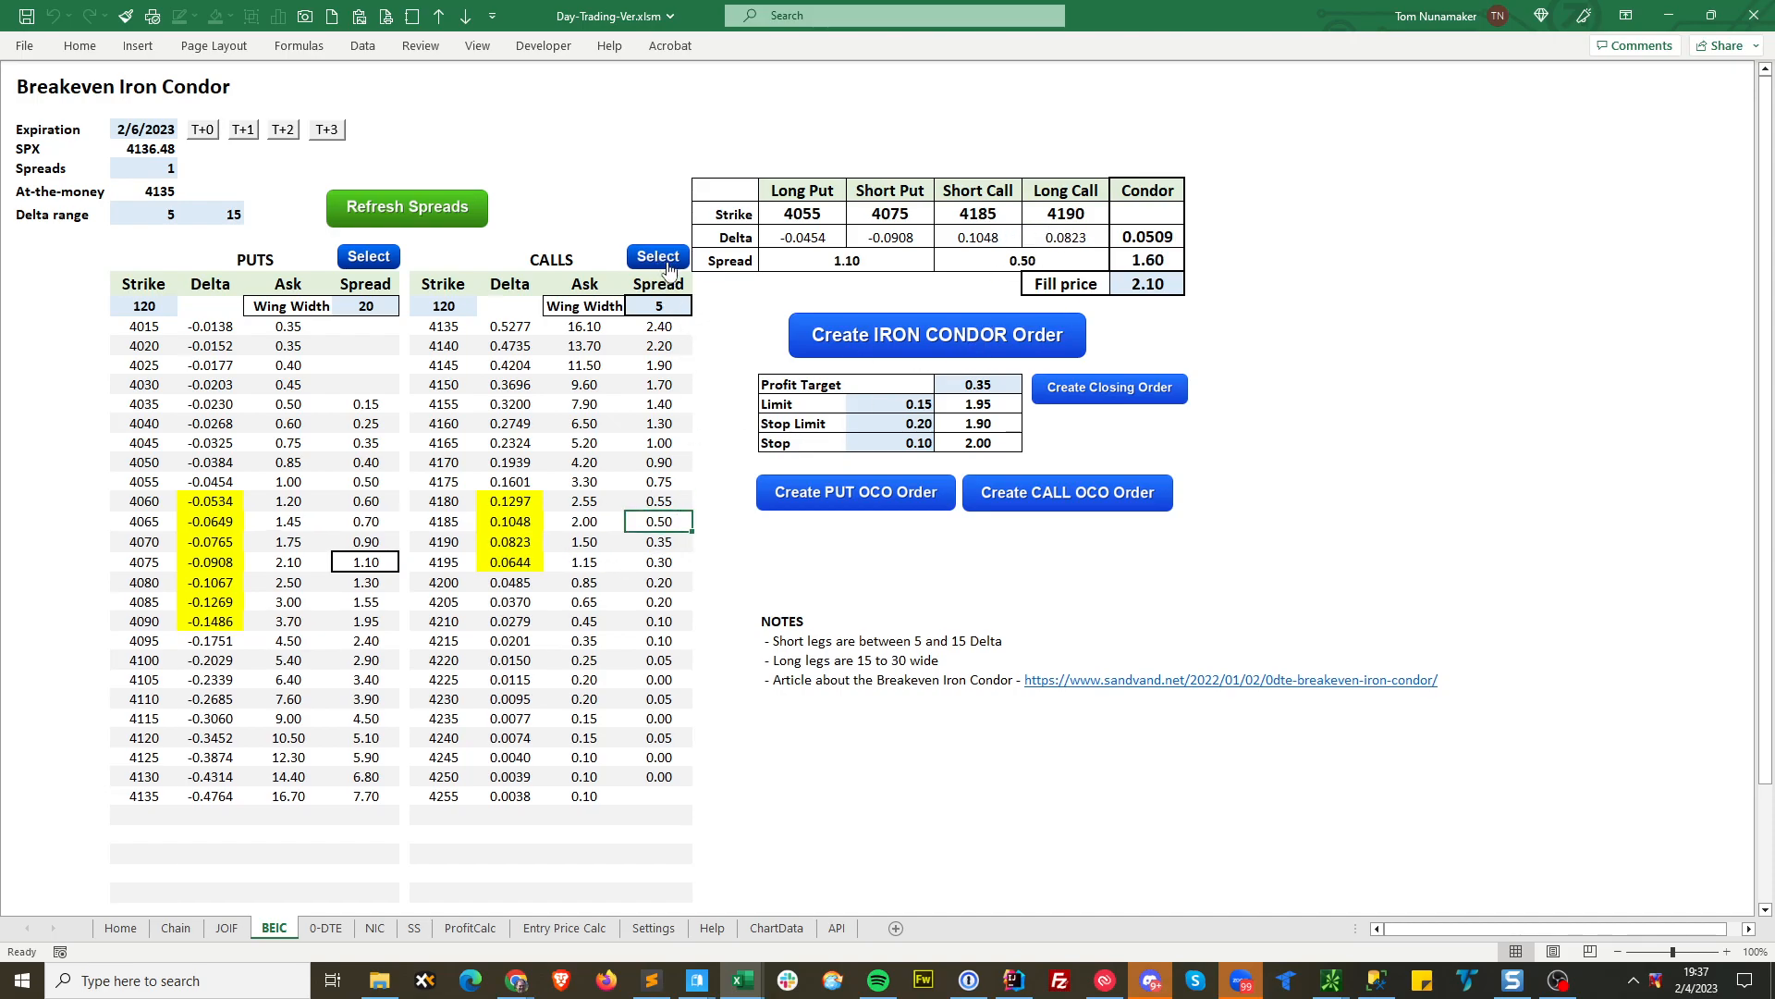
click(657, 502)
click(684, 256)
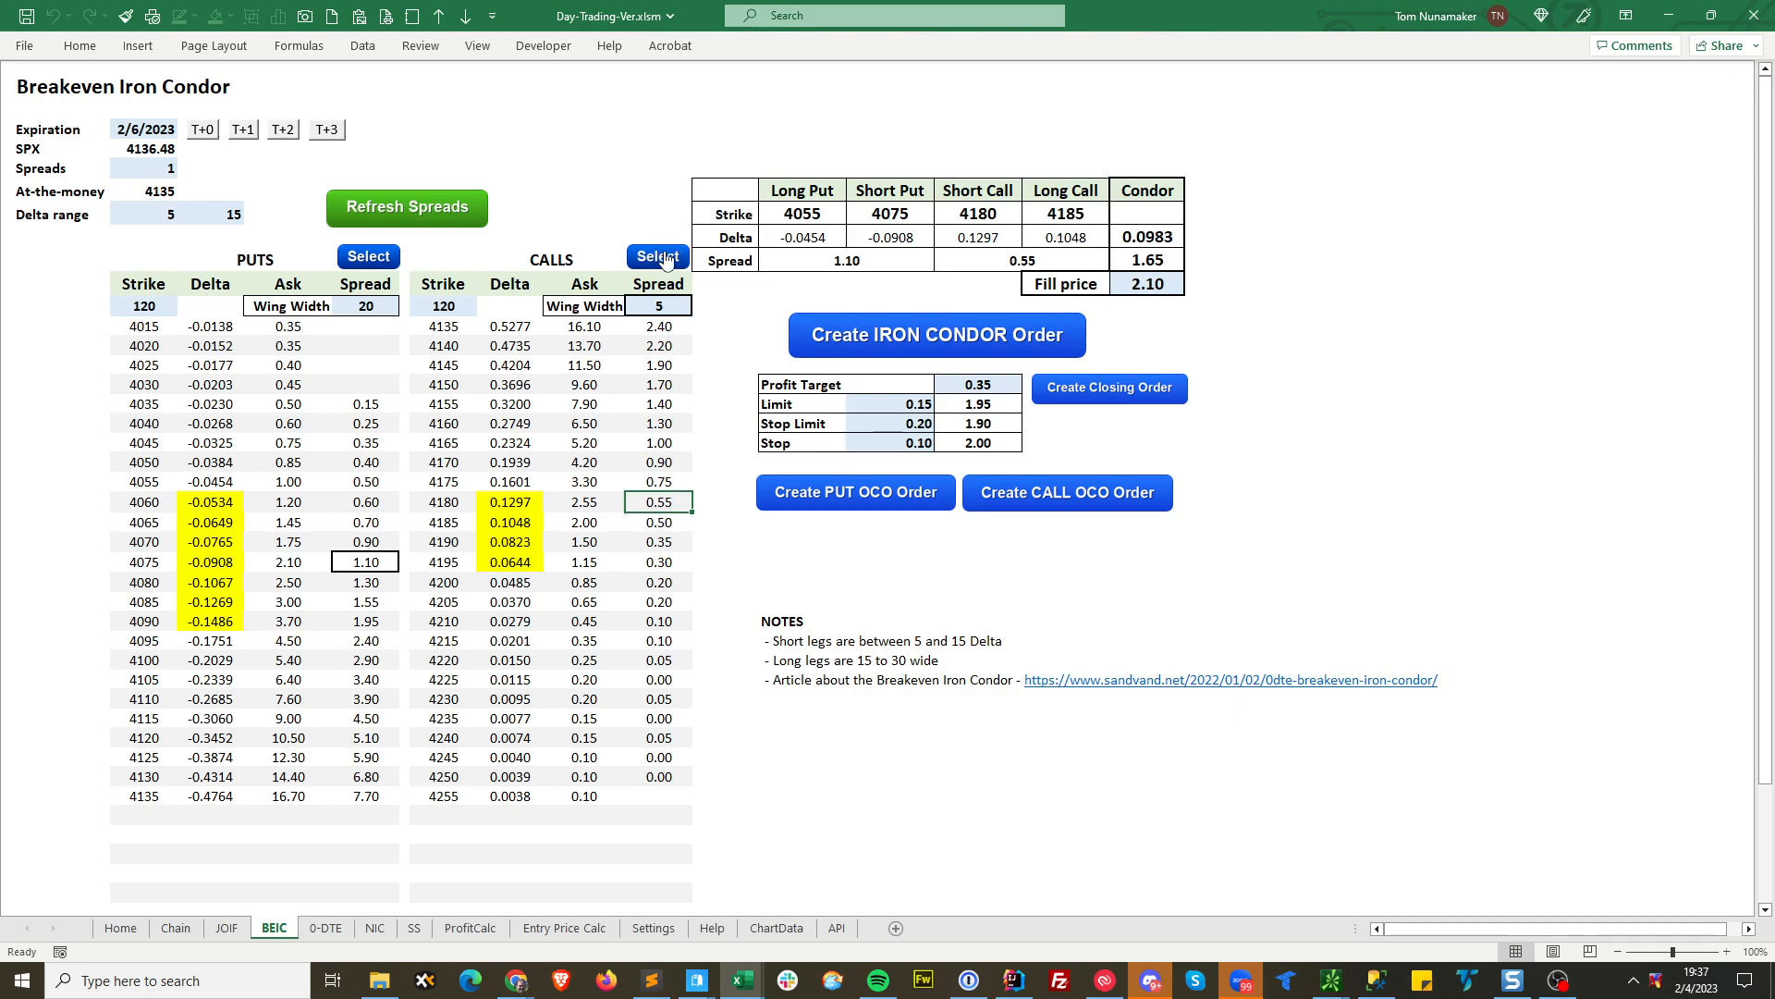
Use the 4195/4200 call spread as the condor's call side.
click(669, 542)
click(666, 561)
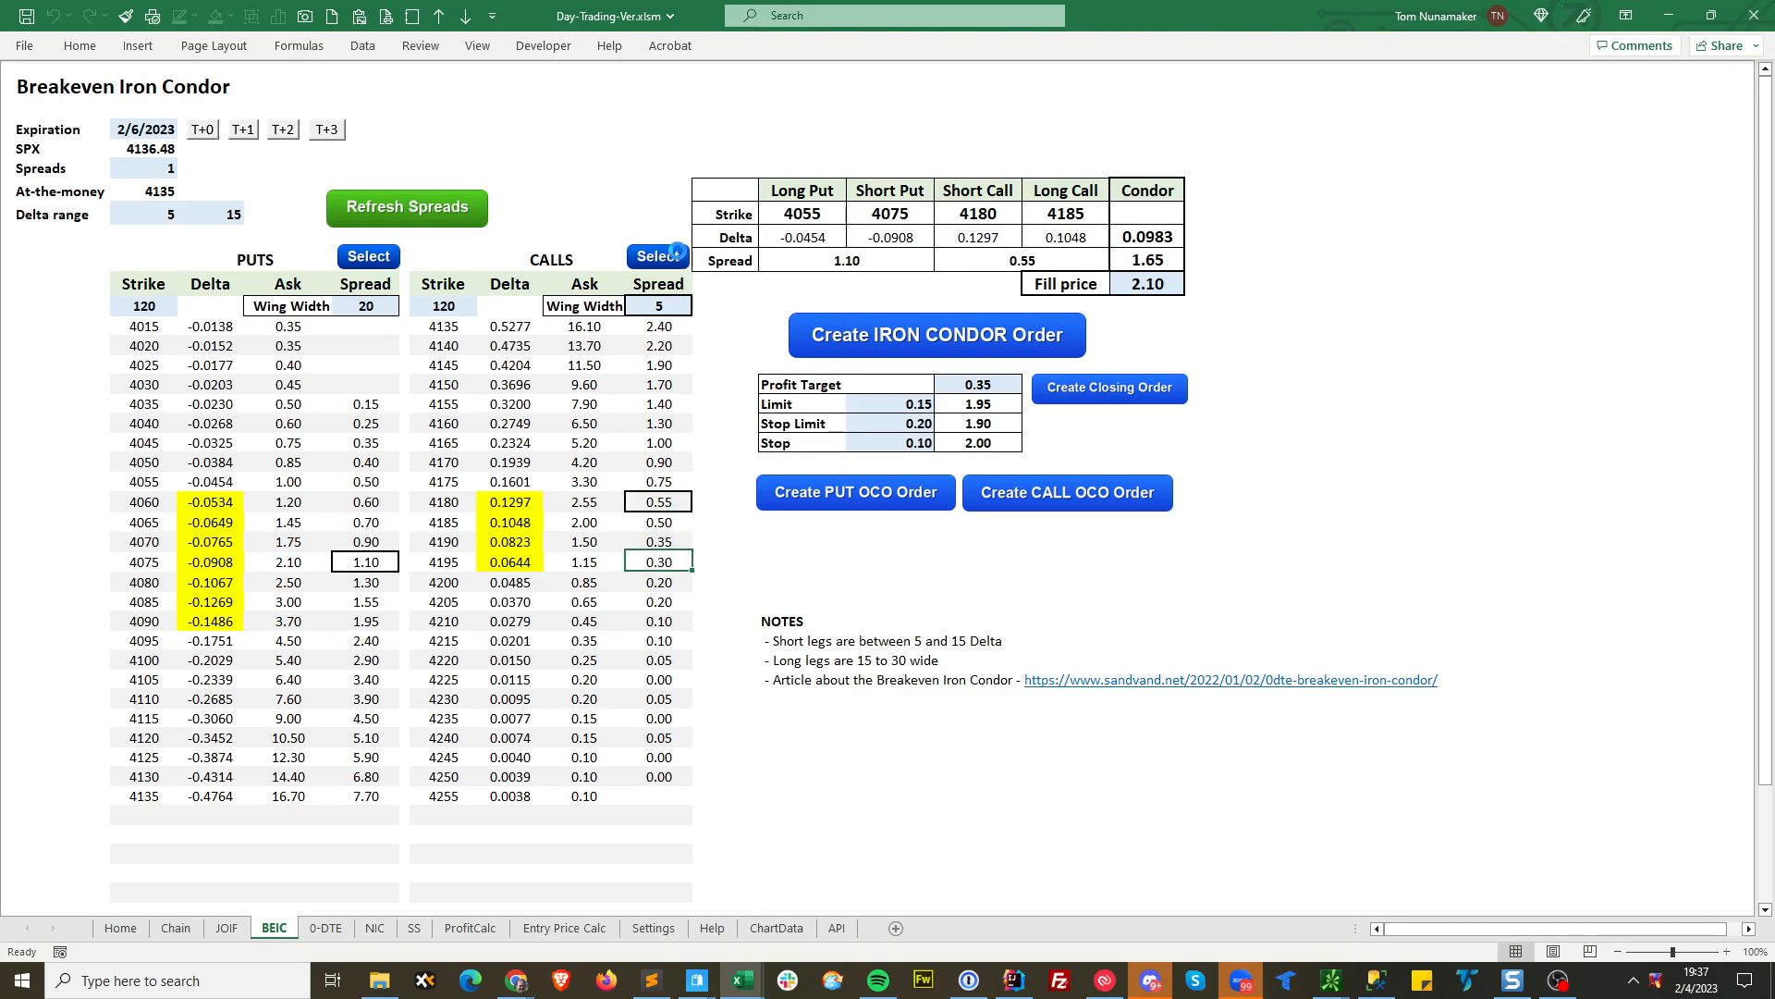
click(679, 257)
click(658, 541)
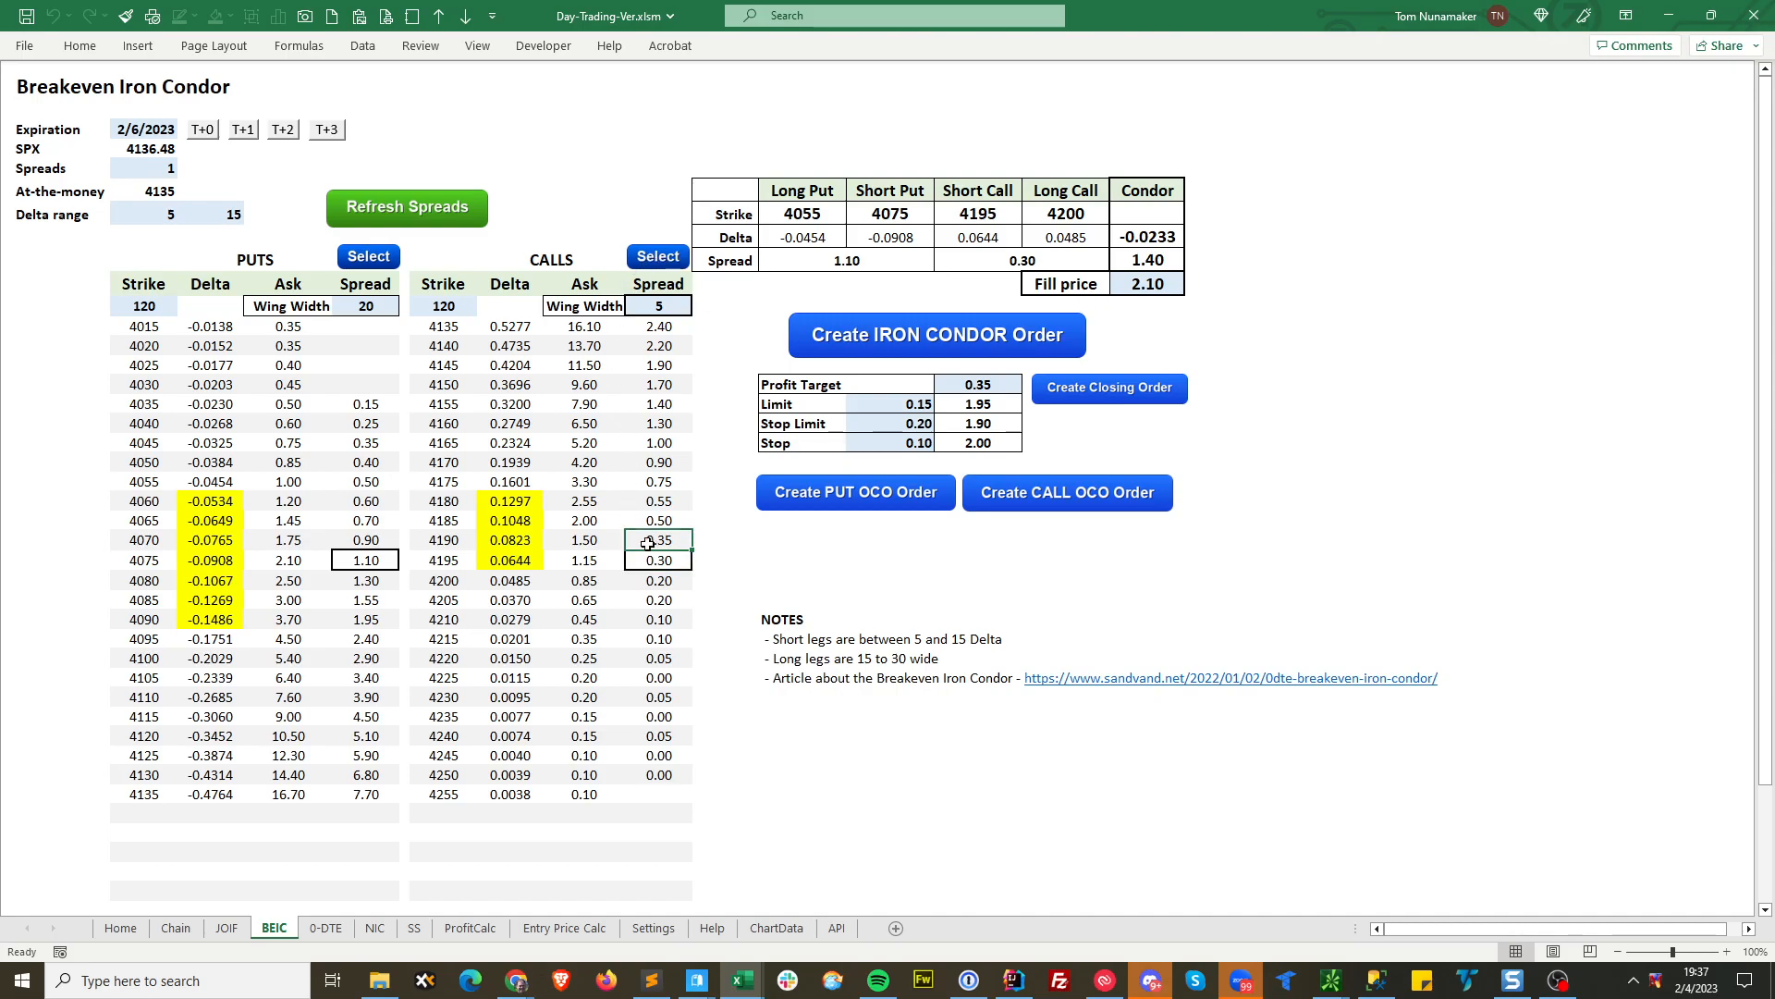
click(640, 309)
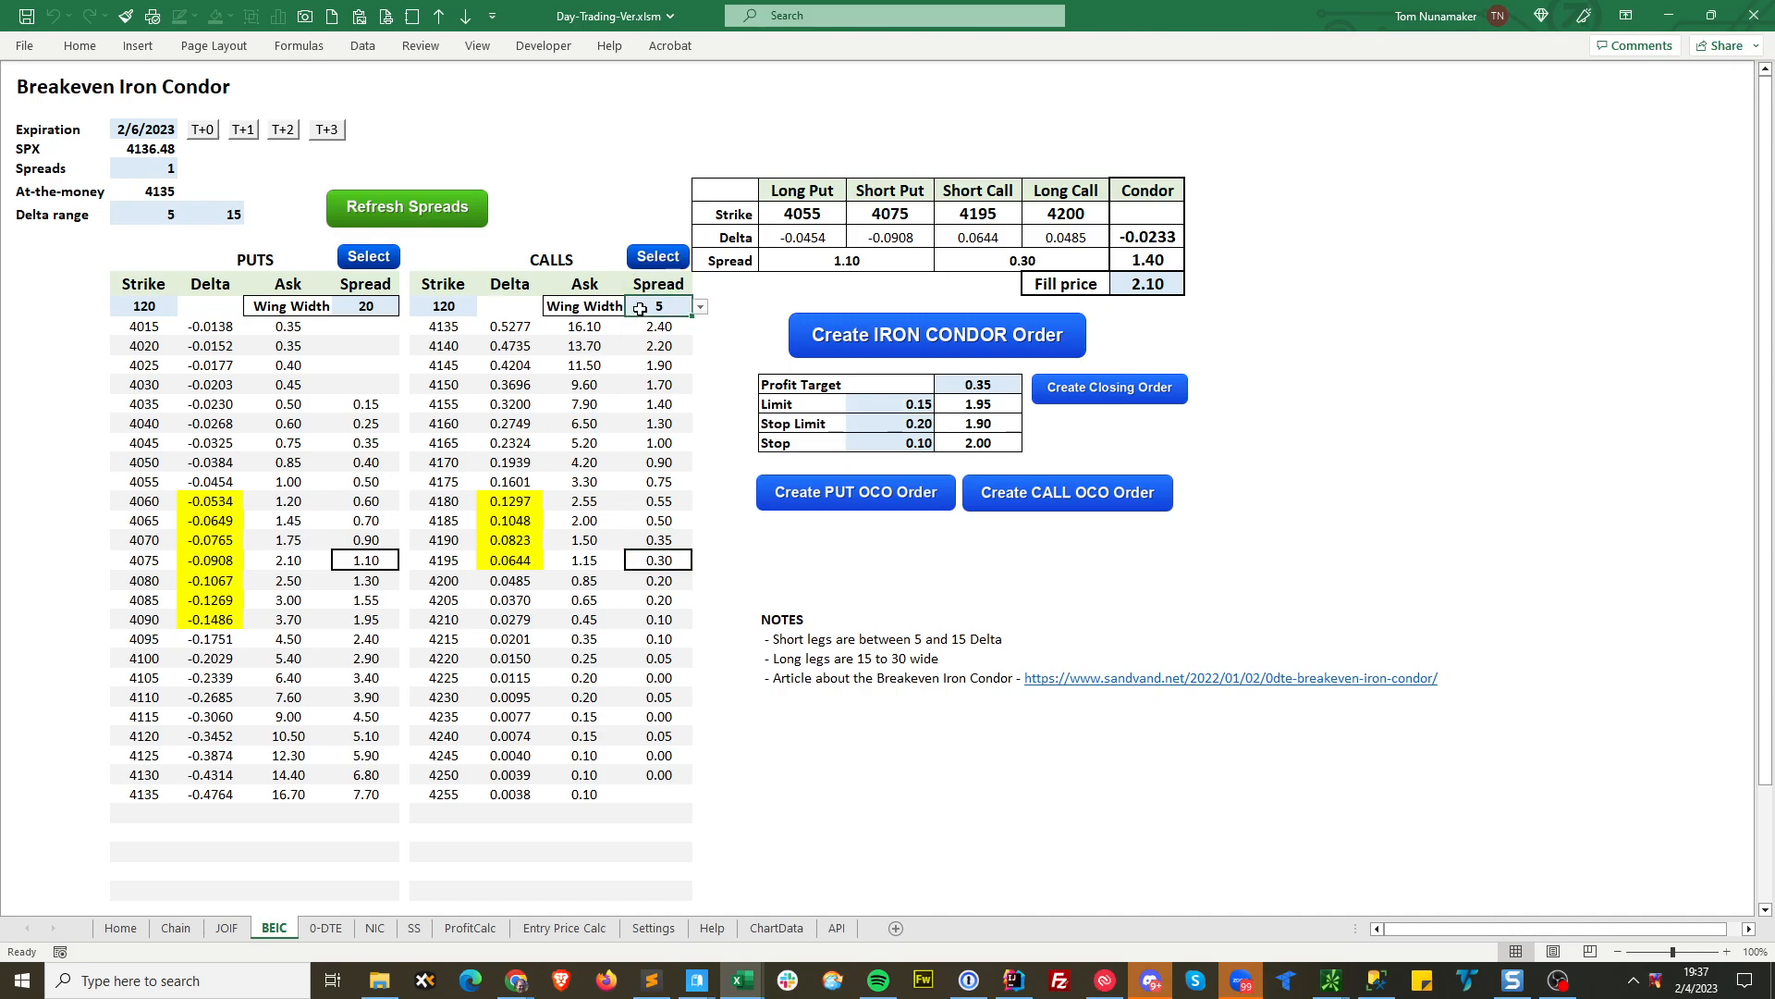
Create the iron condor order and replace the call OCO orders in thinkorswim's order entry with it.
click(899, 335)
click(1028, 556)
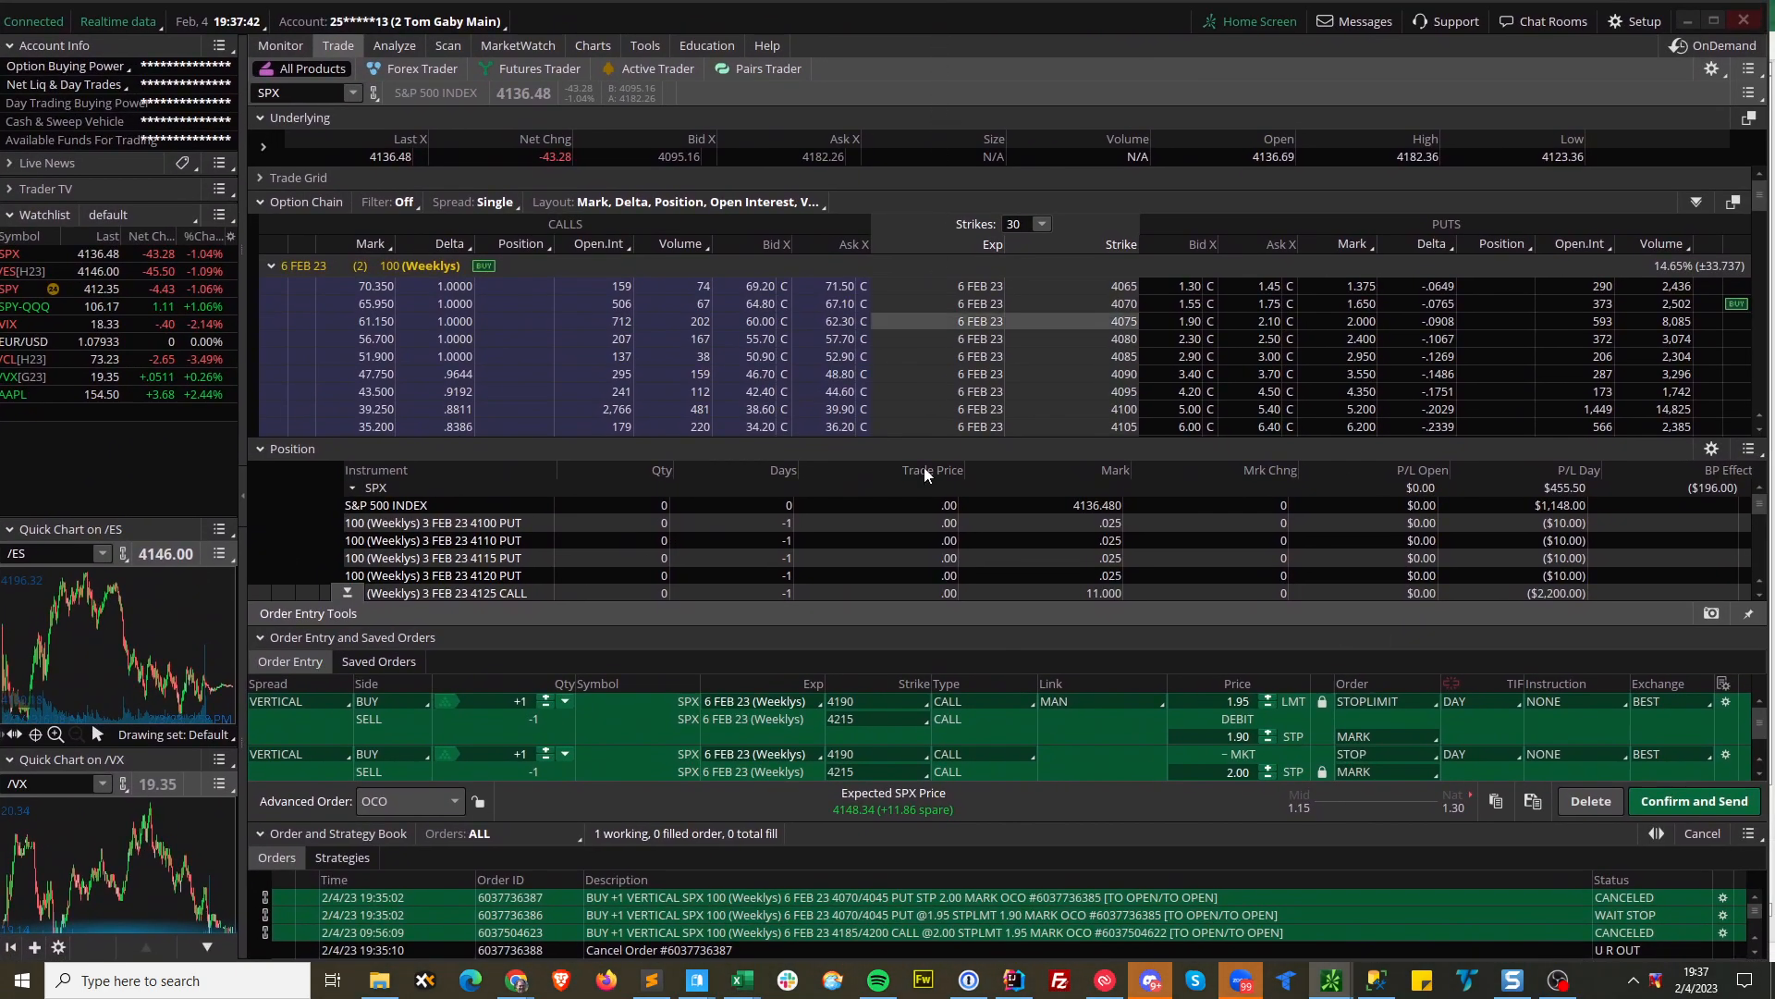
click(1590, 809)
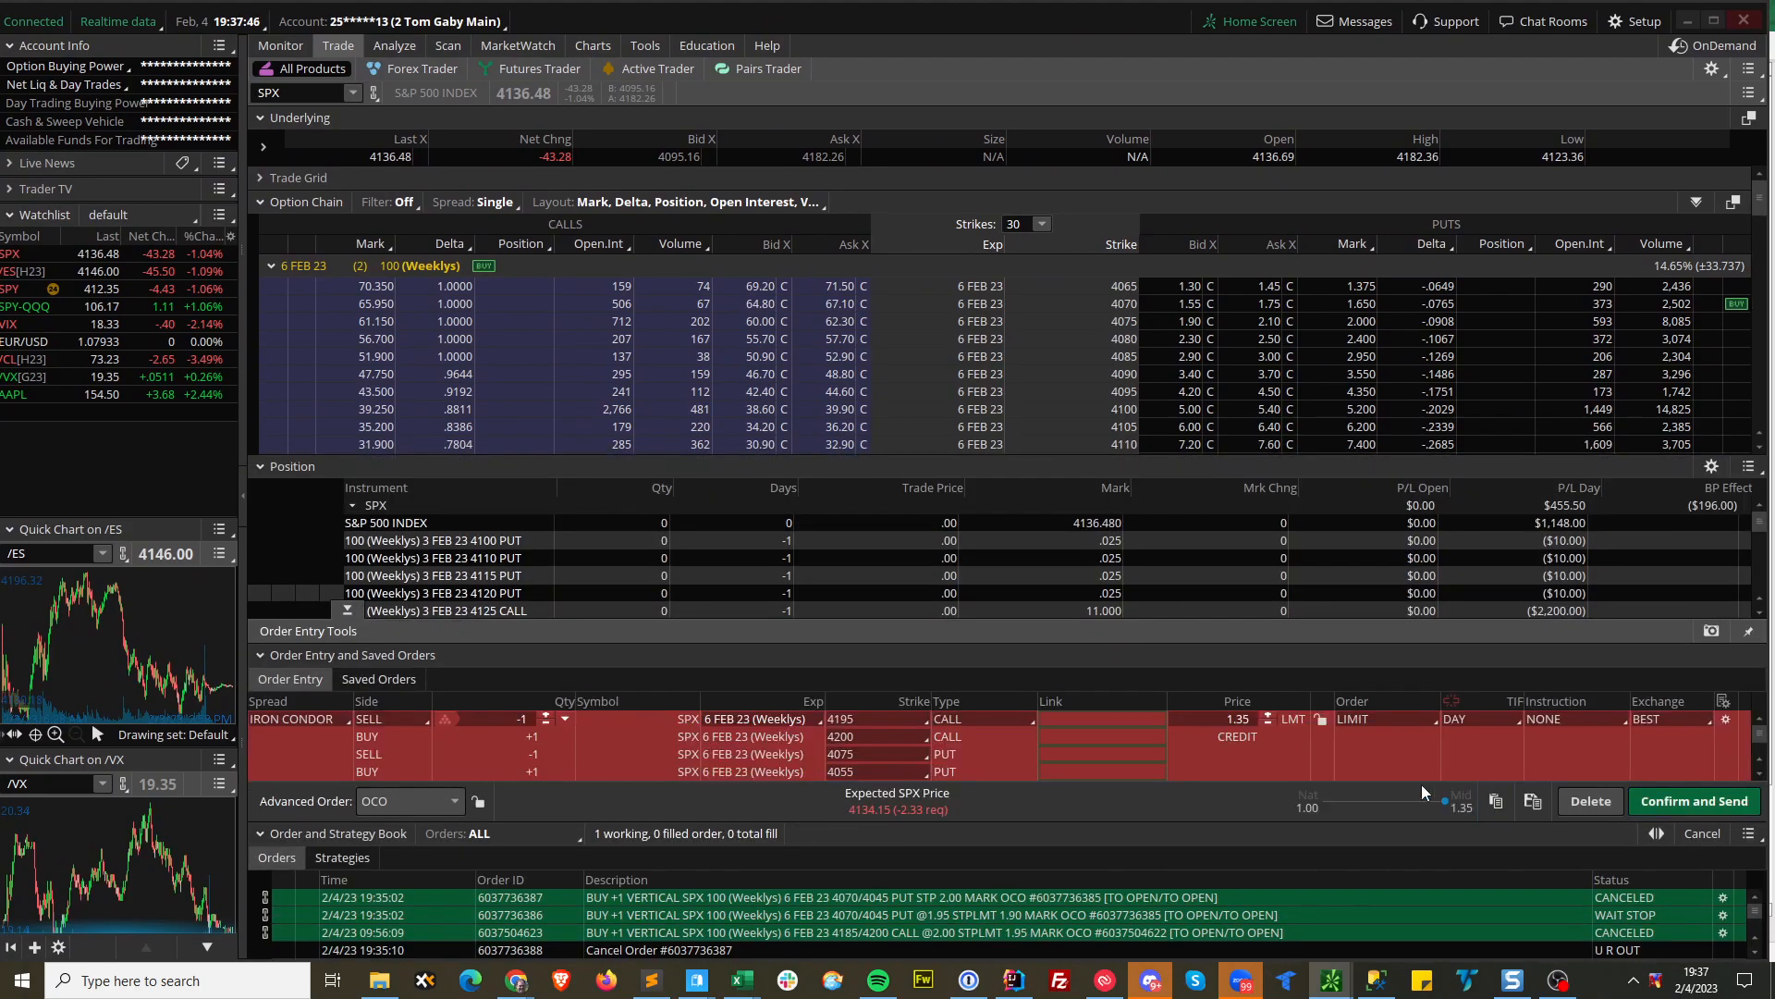
Analyze the pasted 4055/4075/4195/4200 condor and exclude the 2.10 credit condor from the risk profile.
right_click(1161, 749)
click(1239, 844)
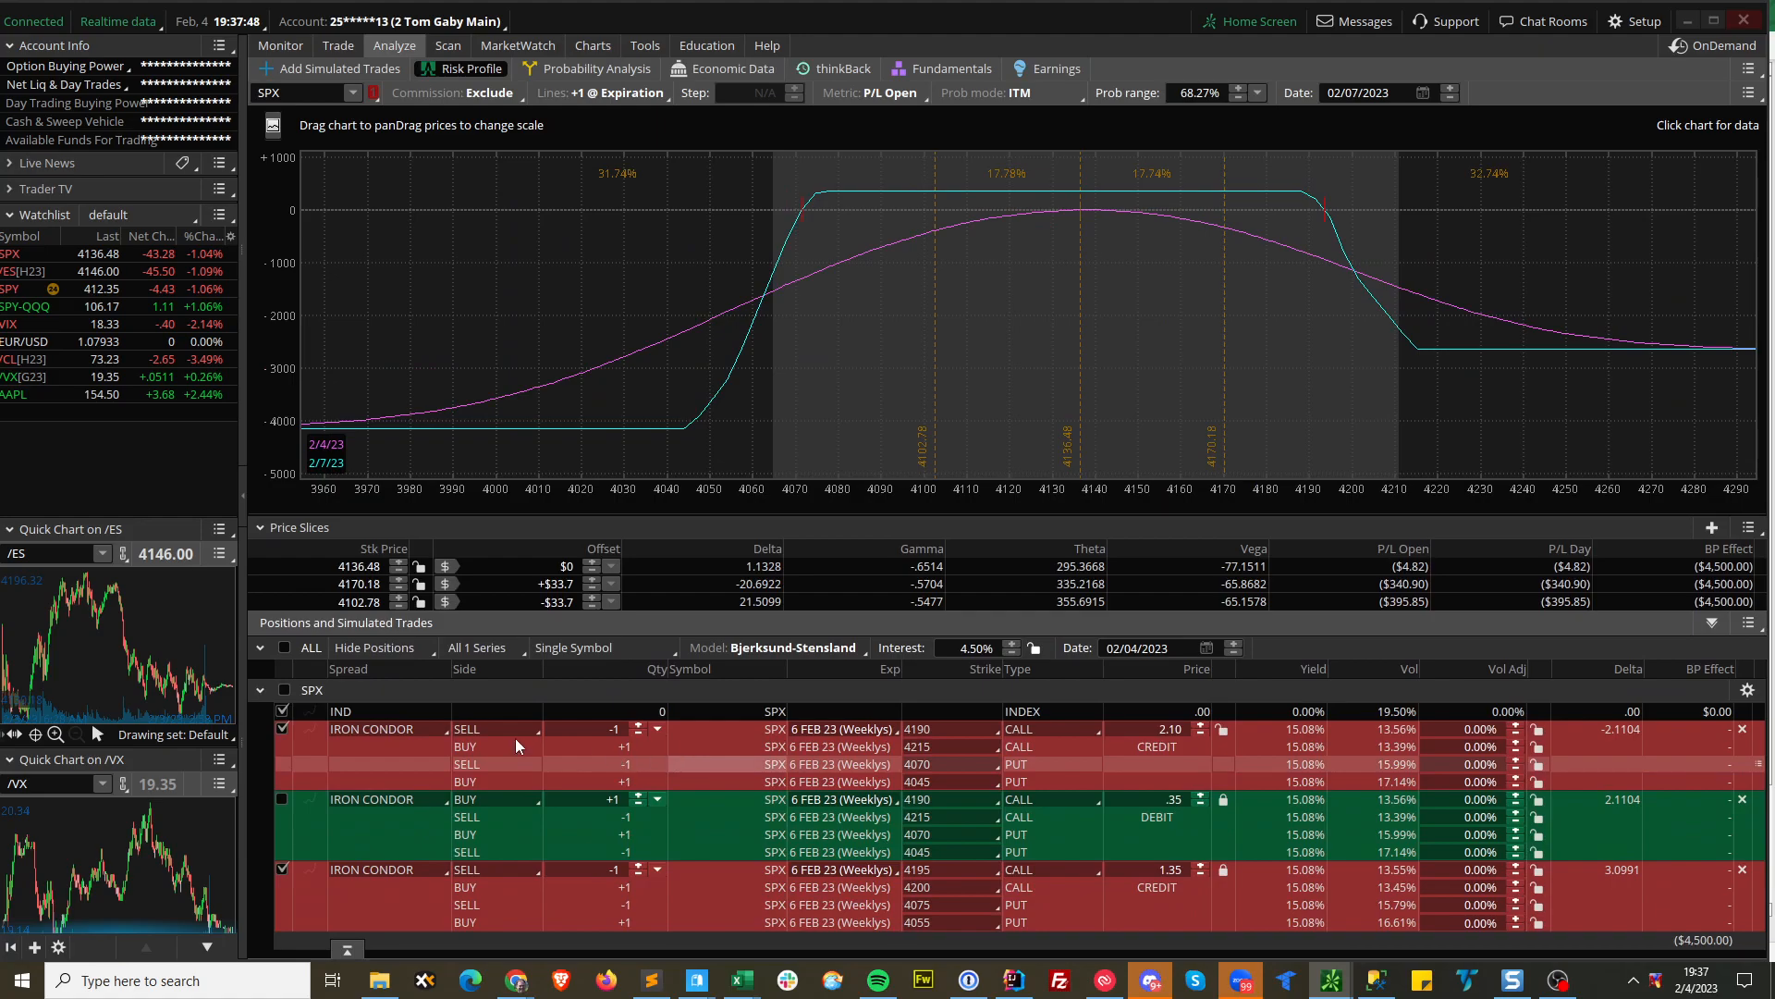
click(283, 729)
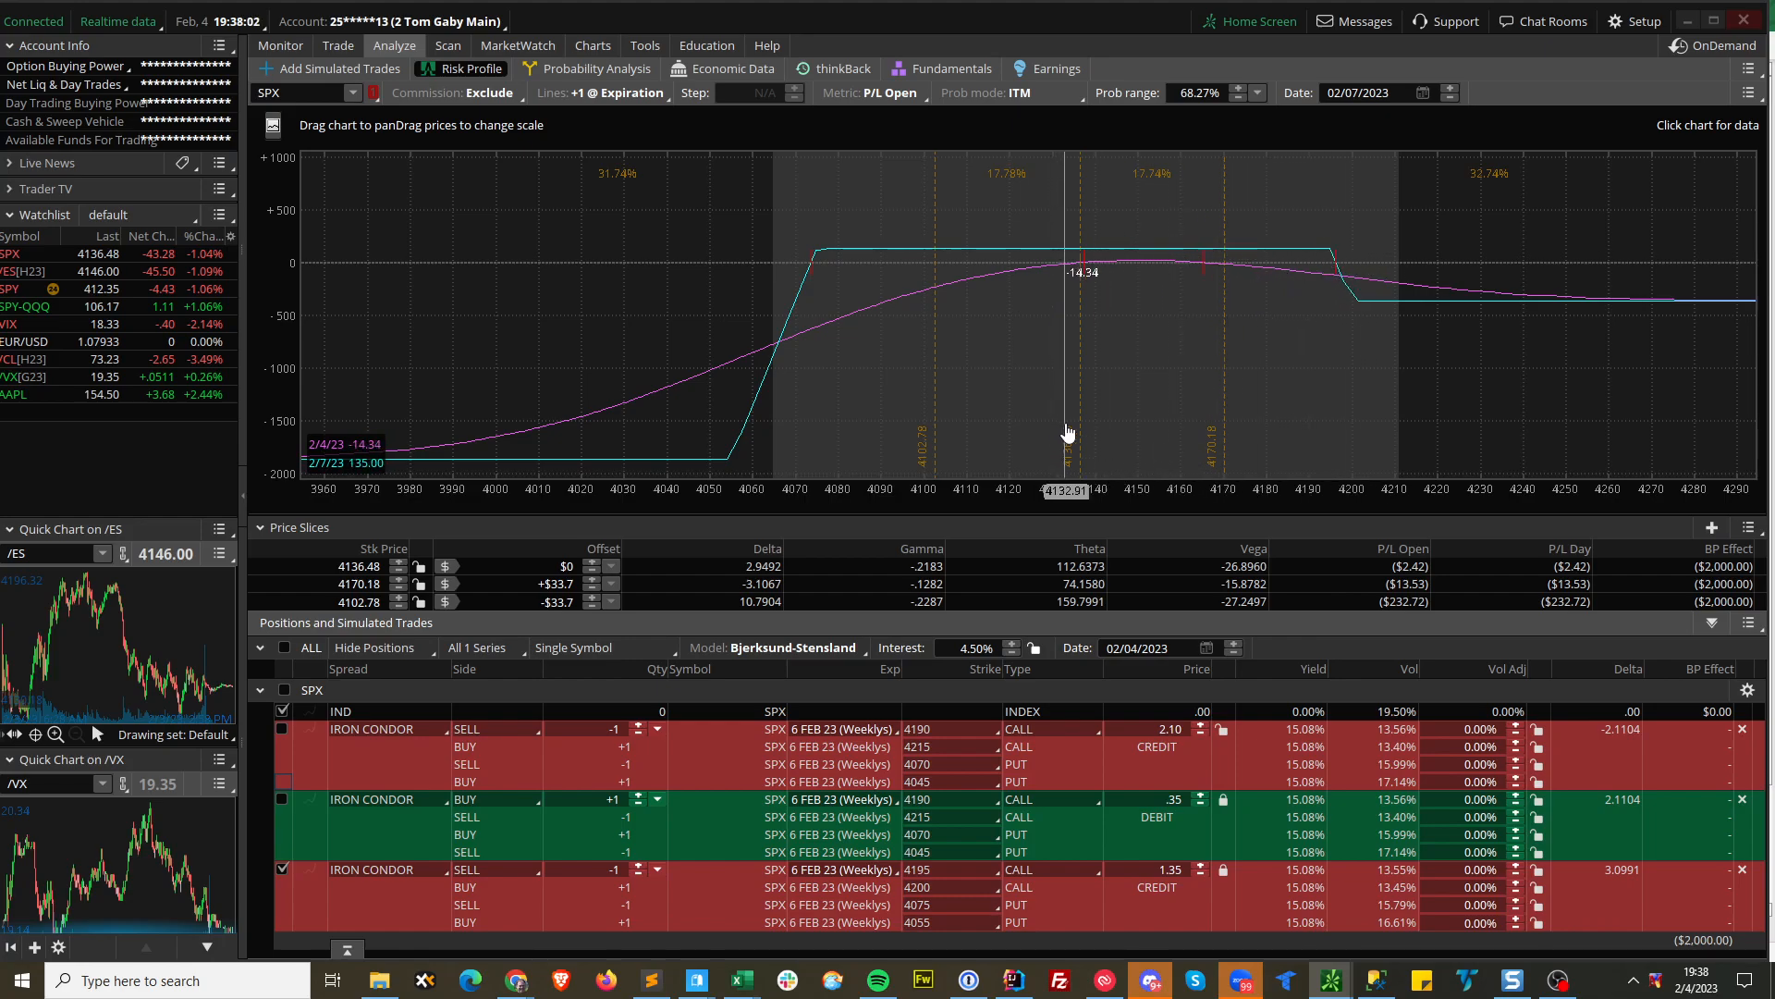
Return to the Excel workbook, set the wing widths to 10 for puts and 25 for calls, and refresh the spreads.
key(alt+Tab)
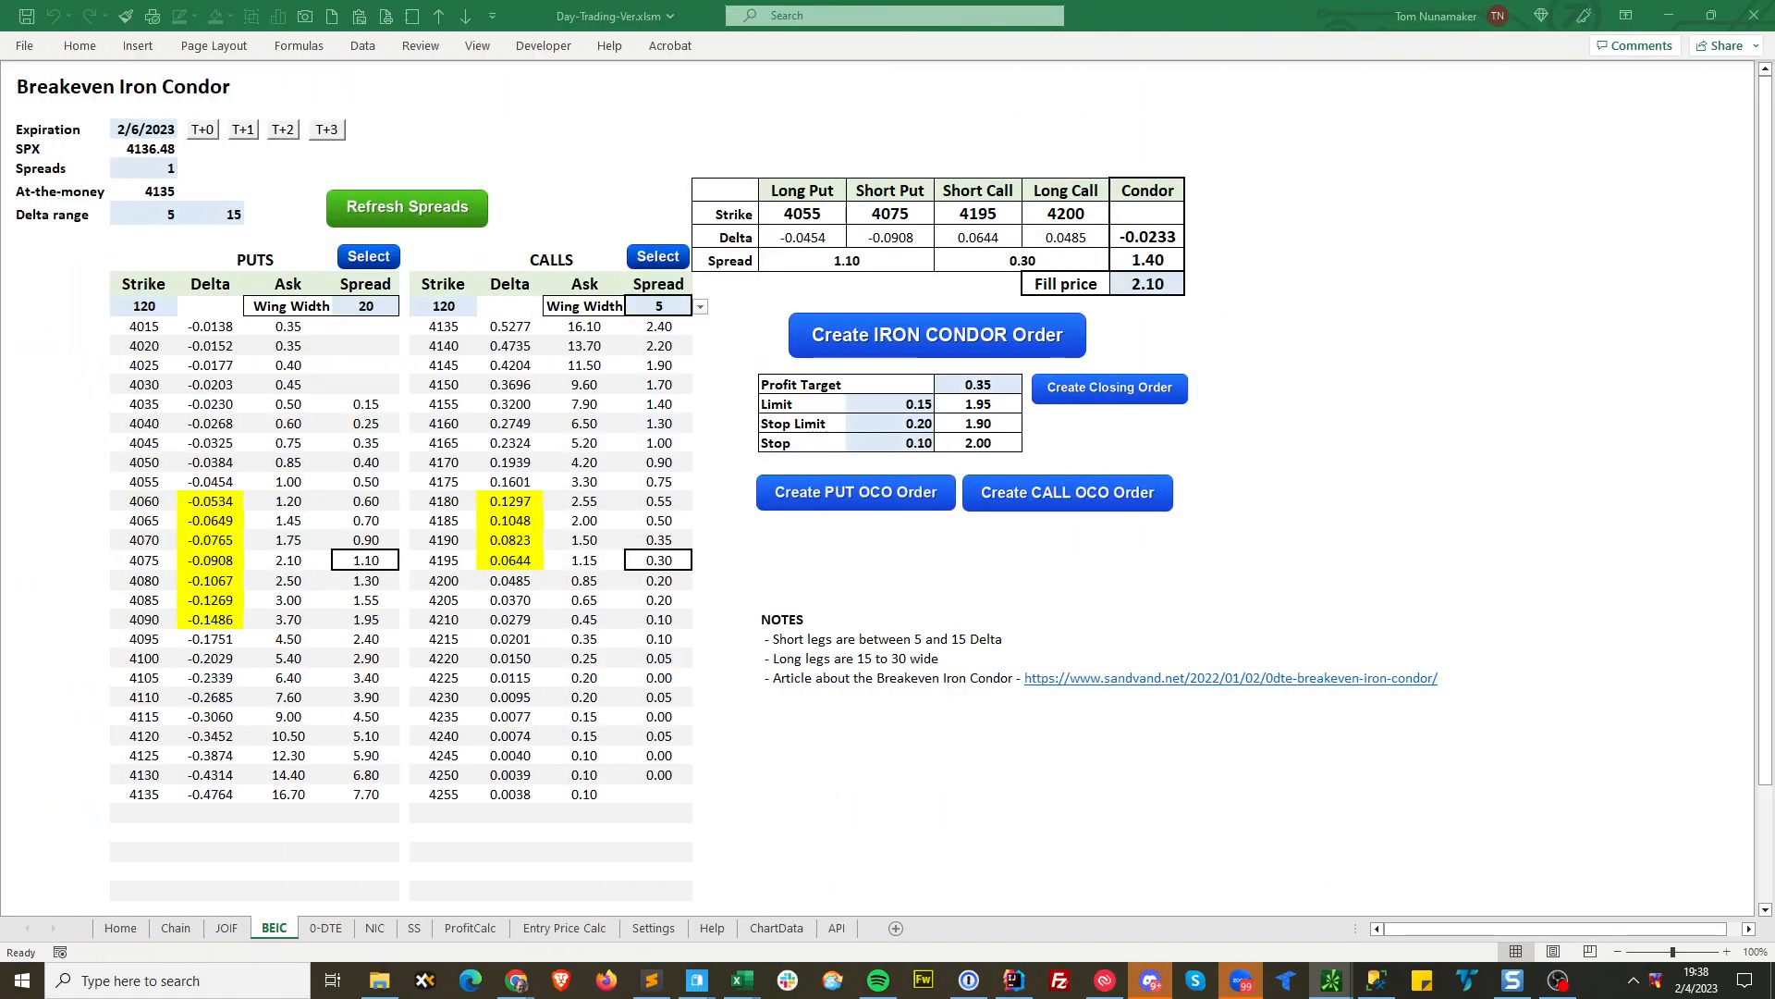
click(700, 306)
click(658, 358)
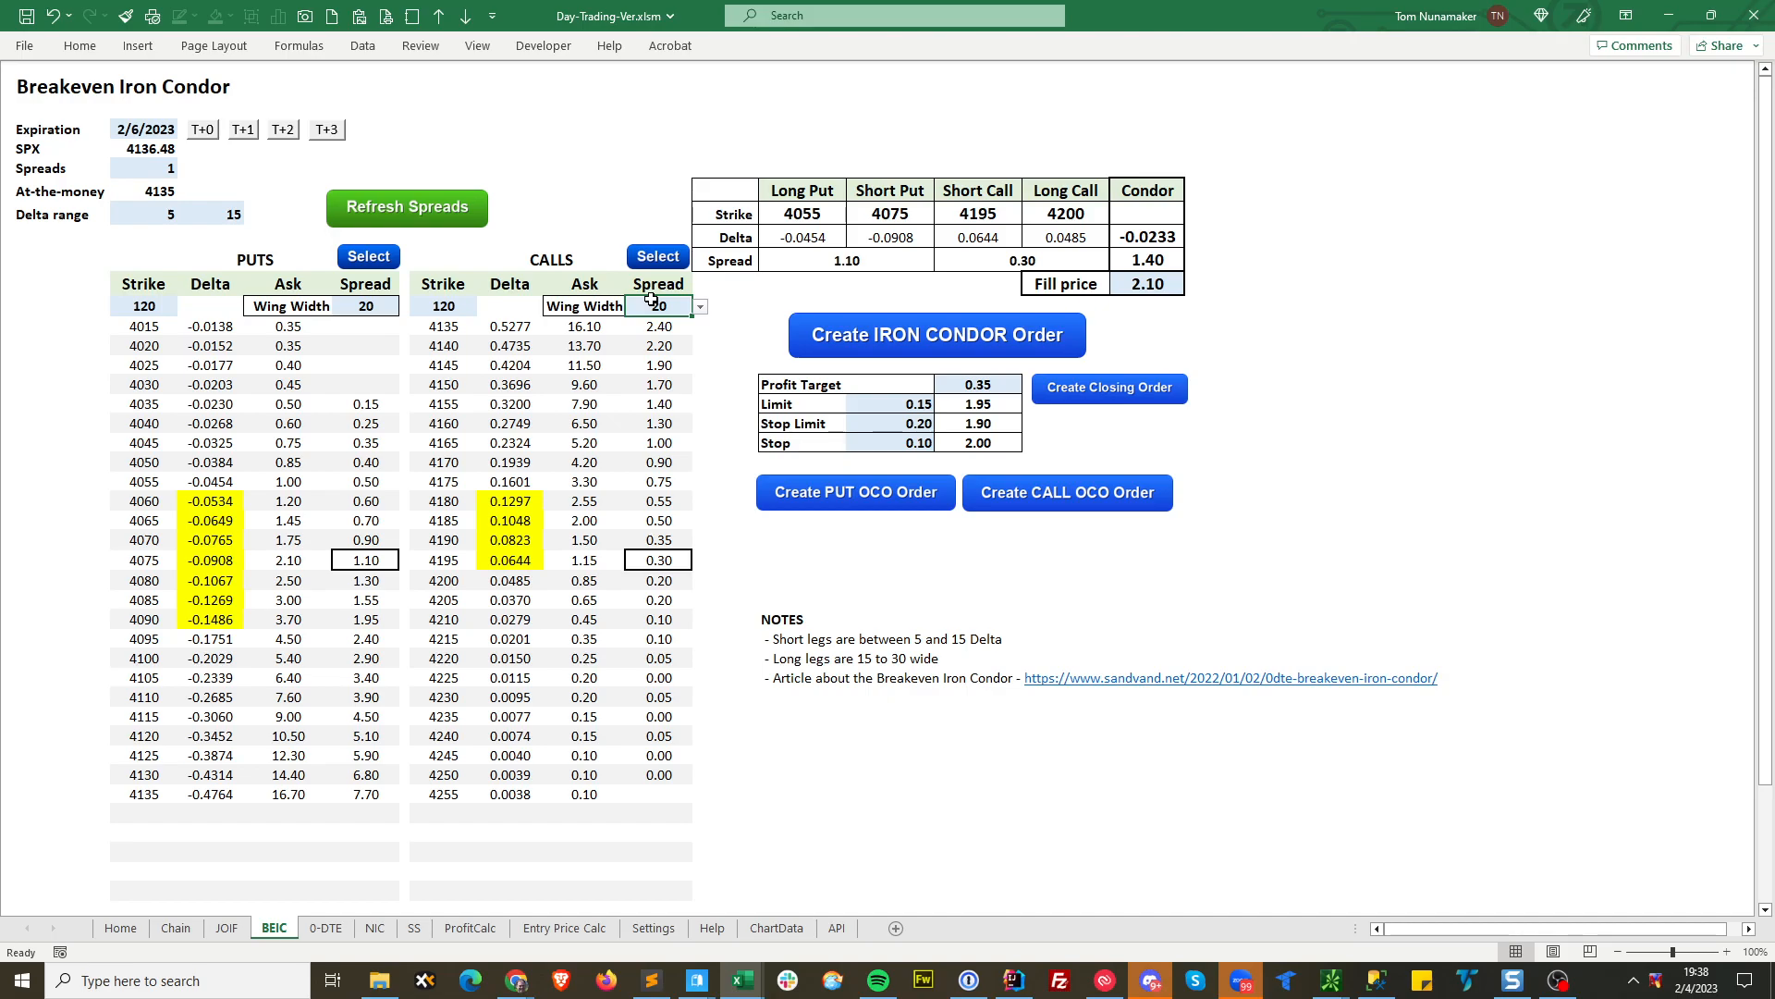
click(376, 307)
click(407, 308)
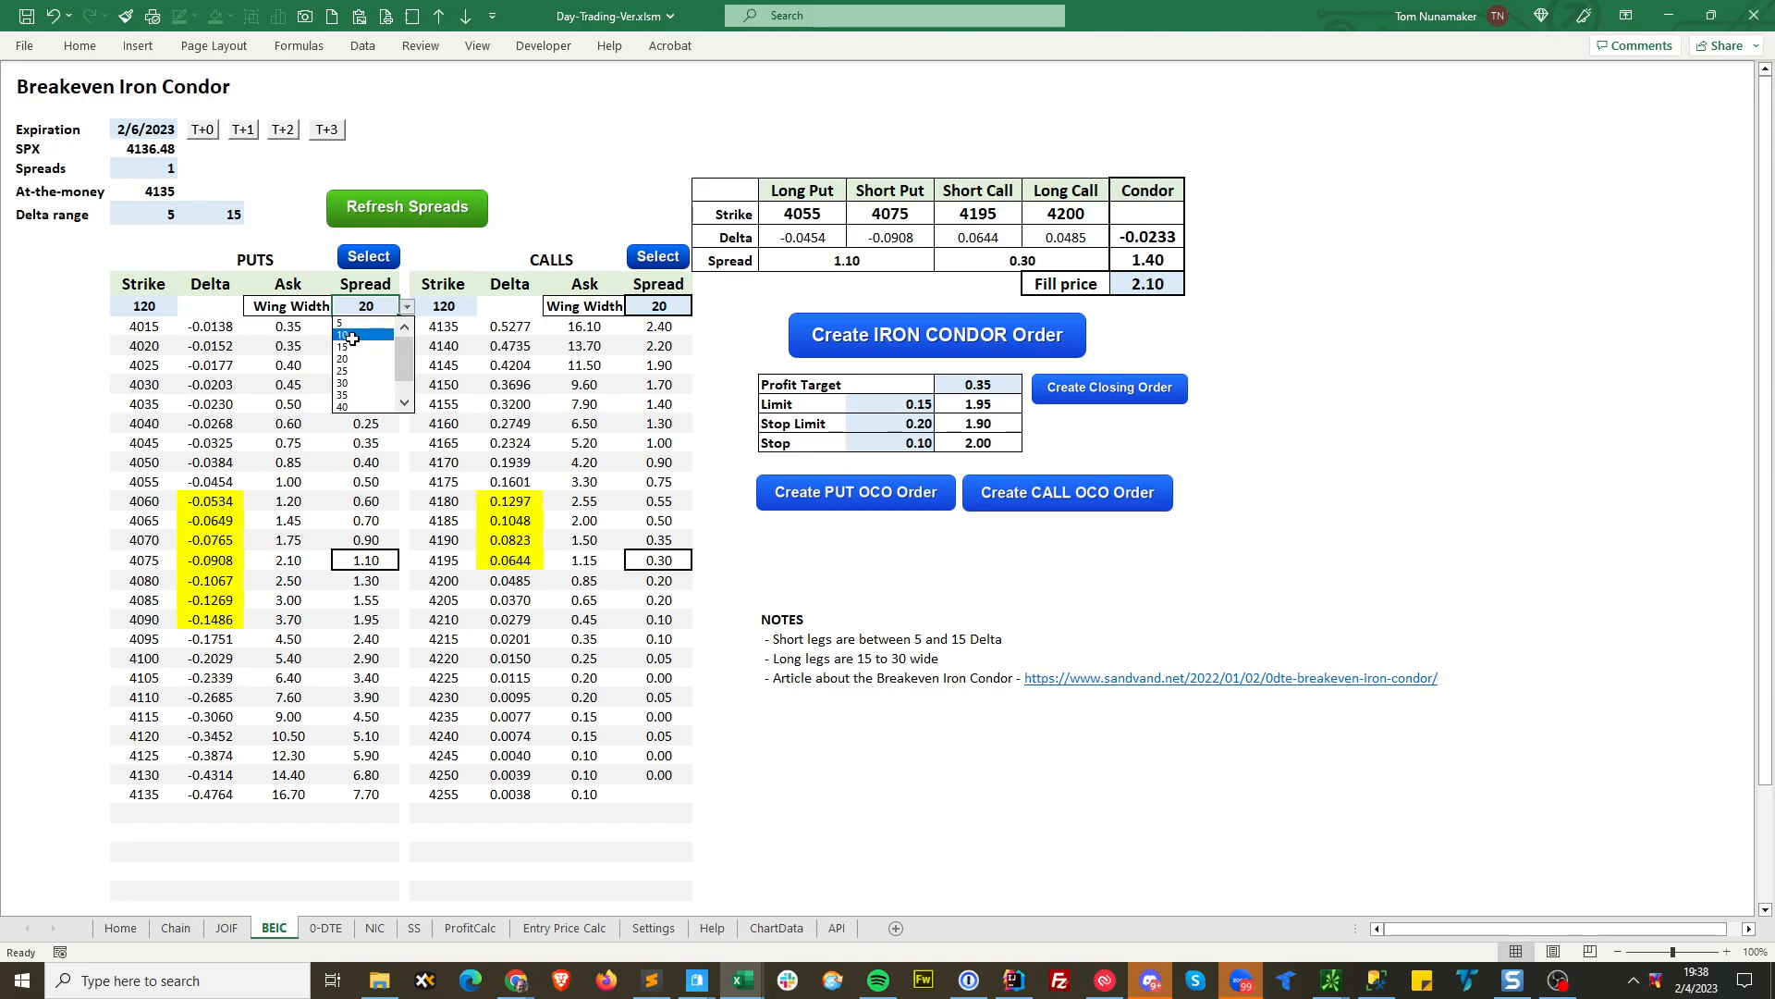
click(370, 333)
click(659, 305)
click(703, 308)
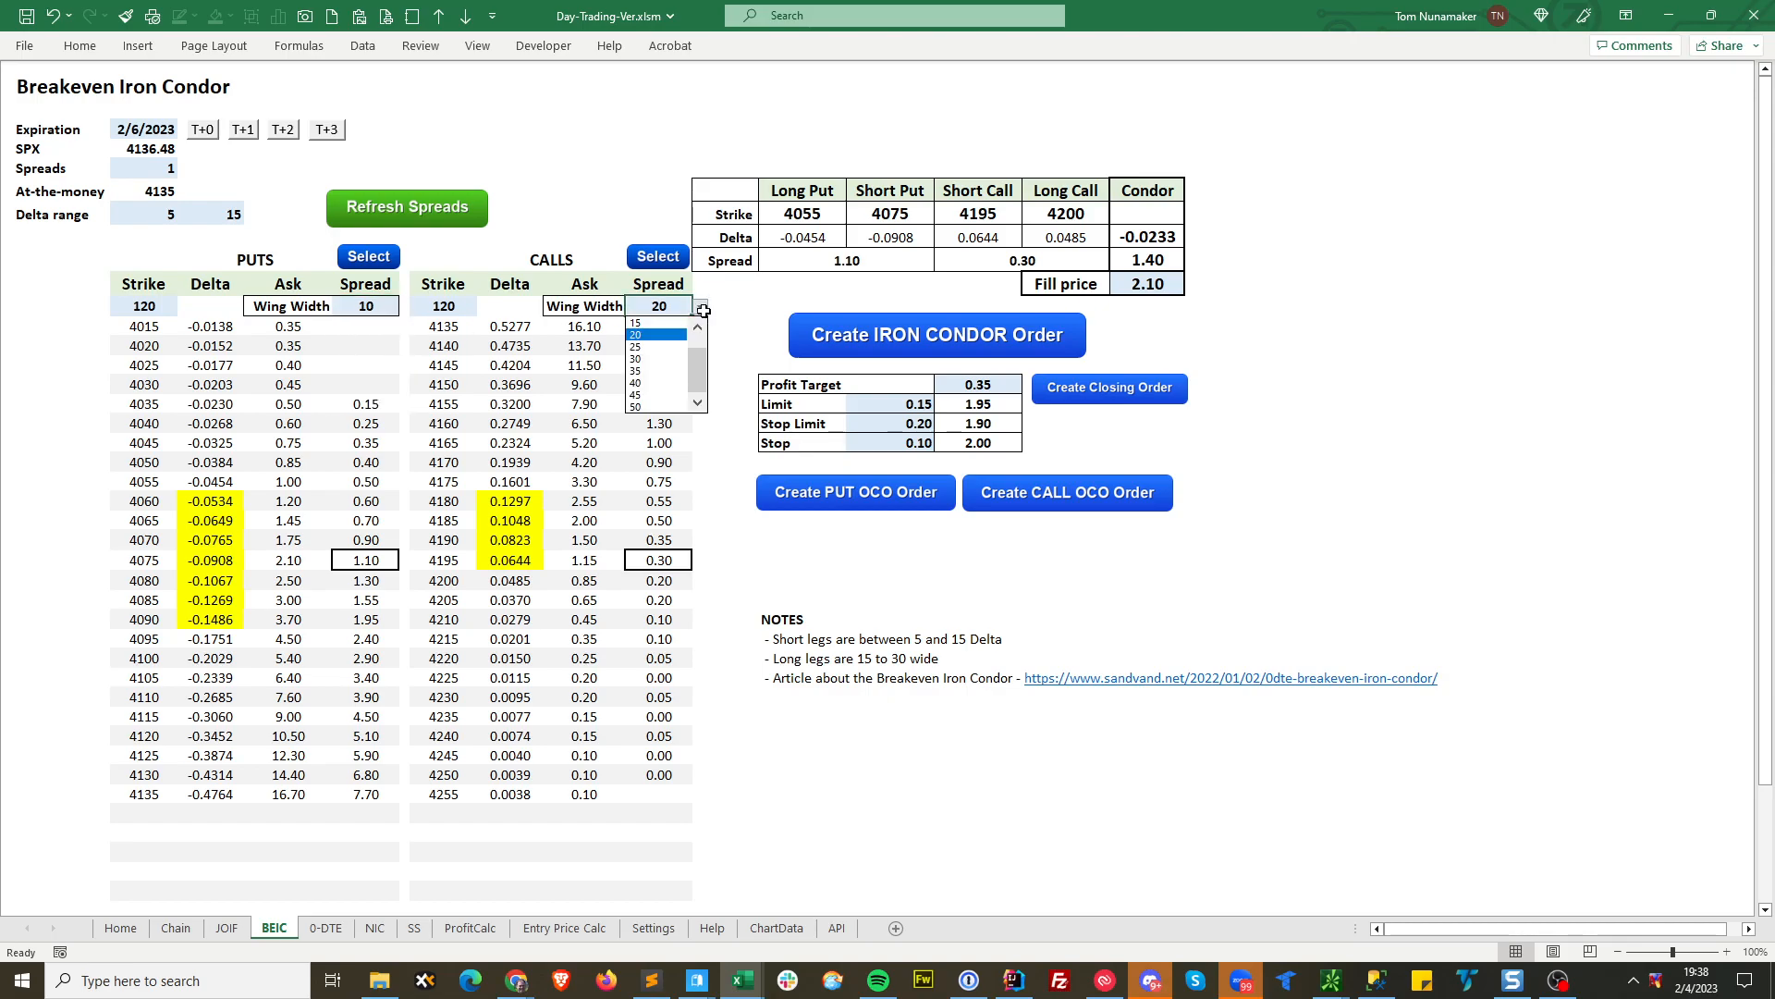
click(647, 347)
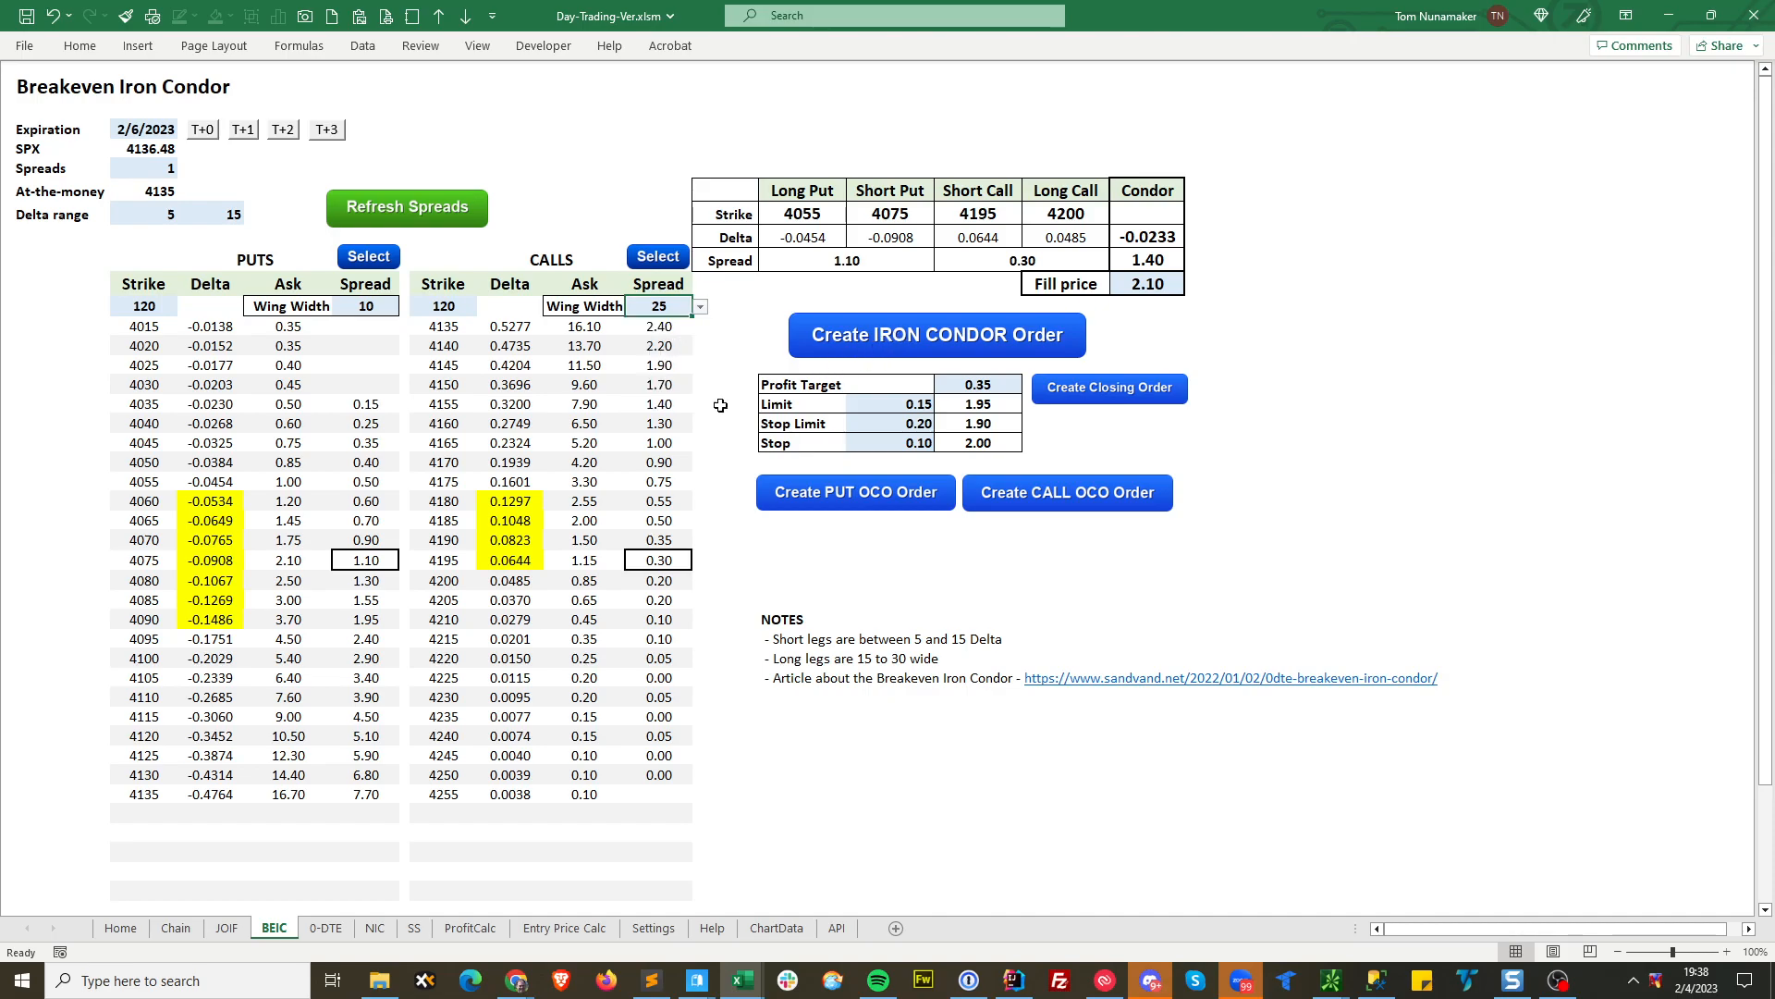
click(416, 219)
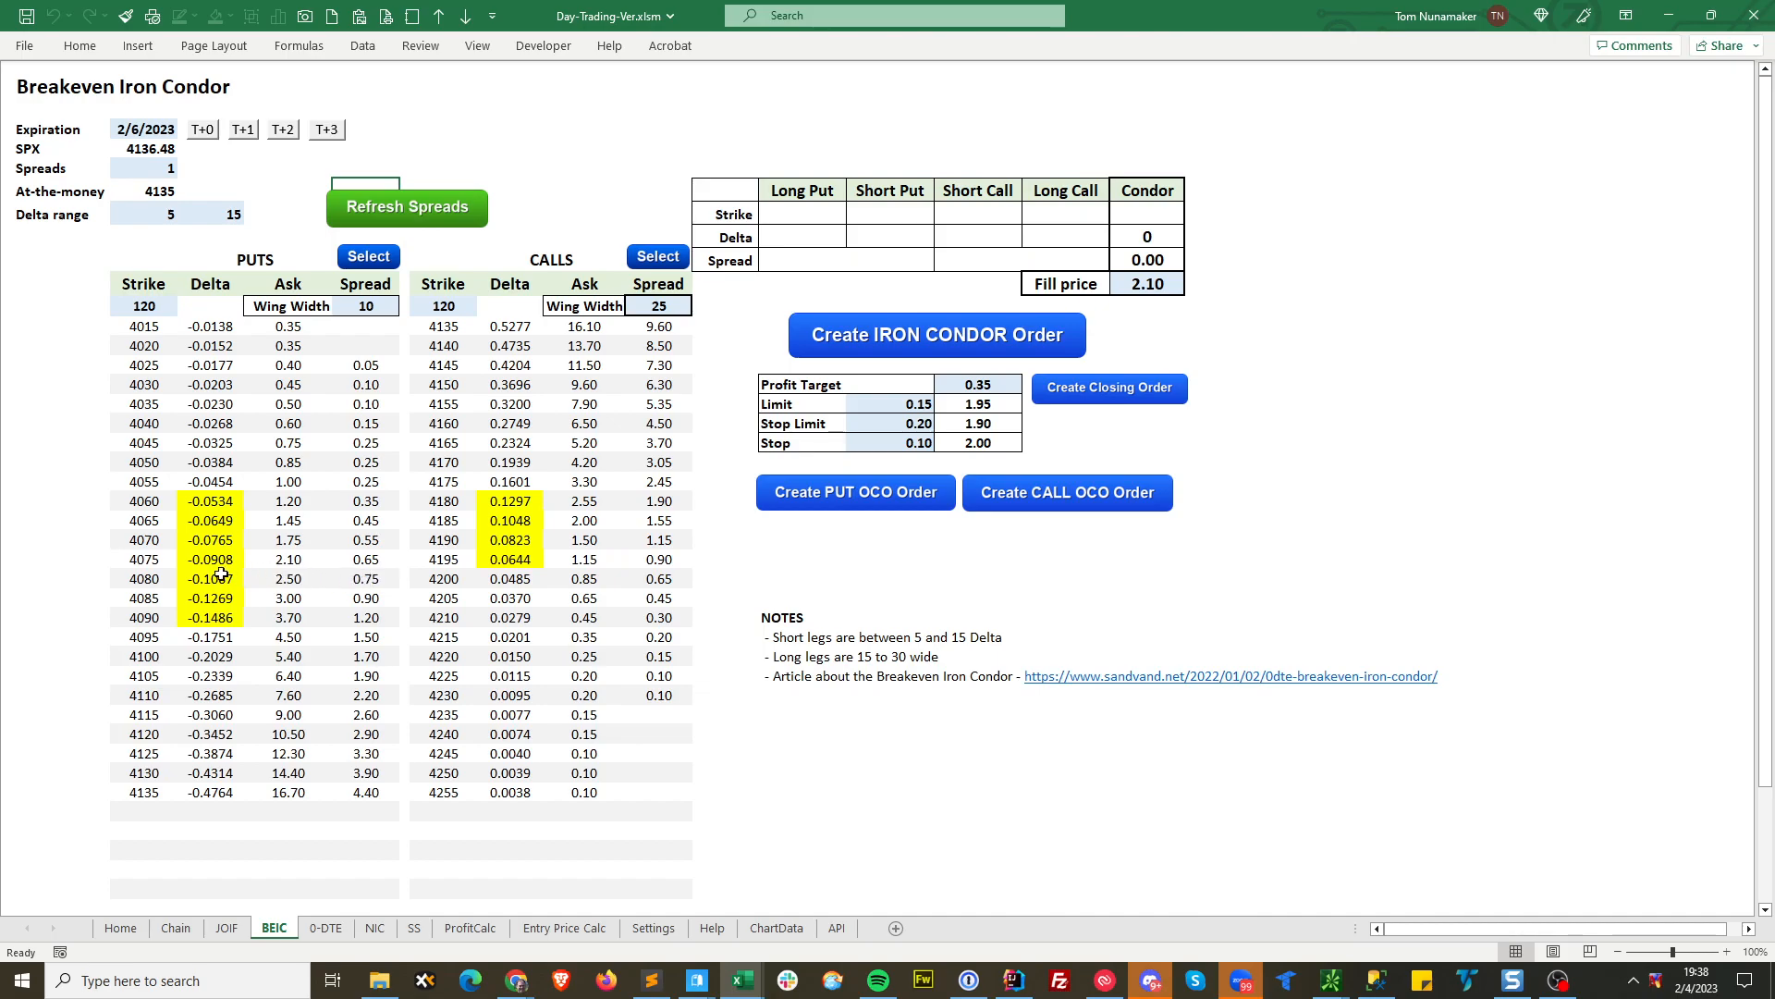
Select the 4075/4065 put spread and the 4190/4215 call spread, and create the iron condor order.
click(360, 561)
click(664, 540)
click(652, 258)
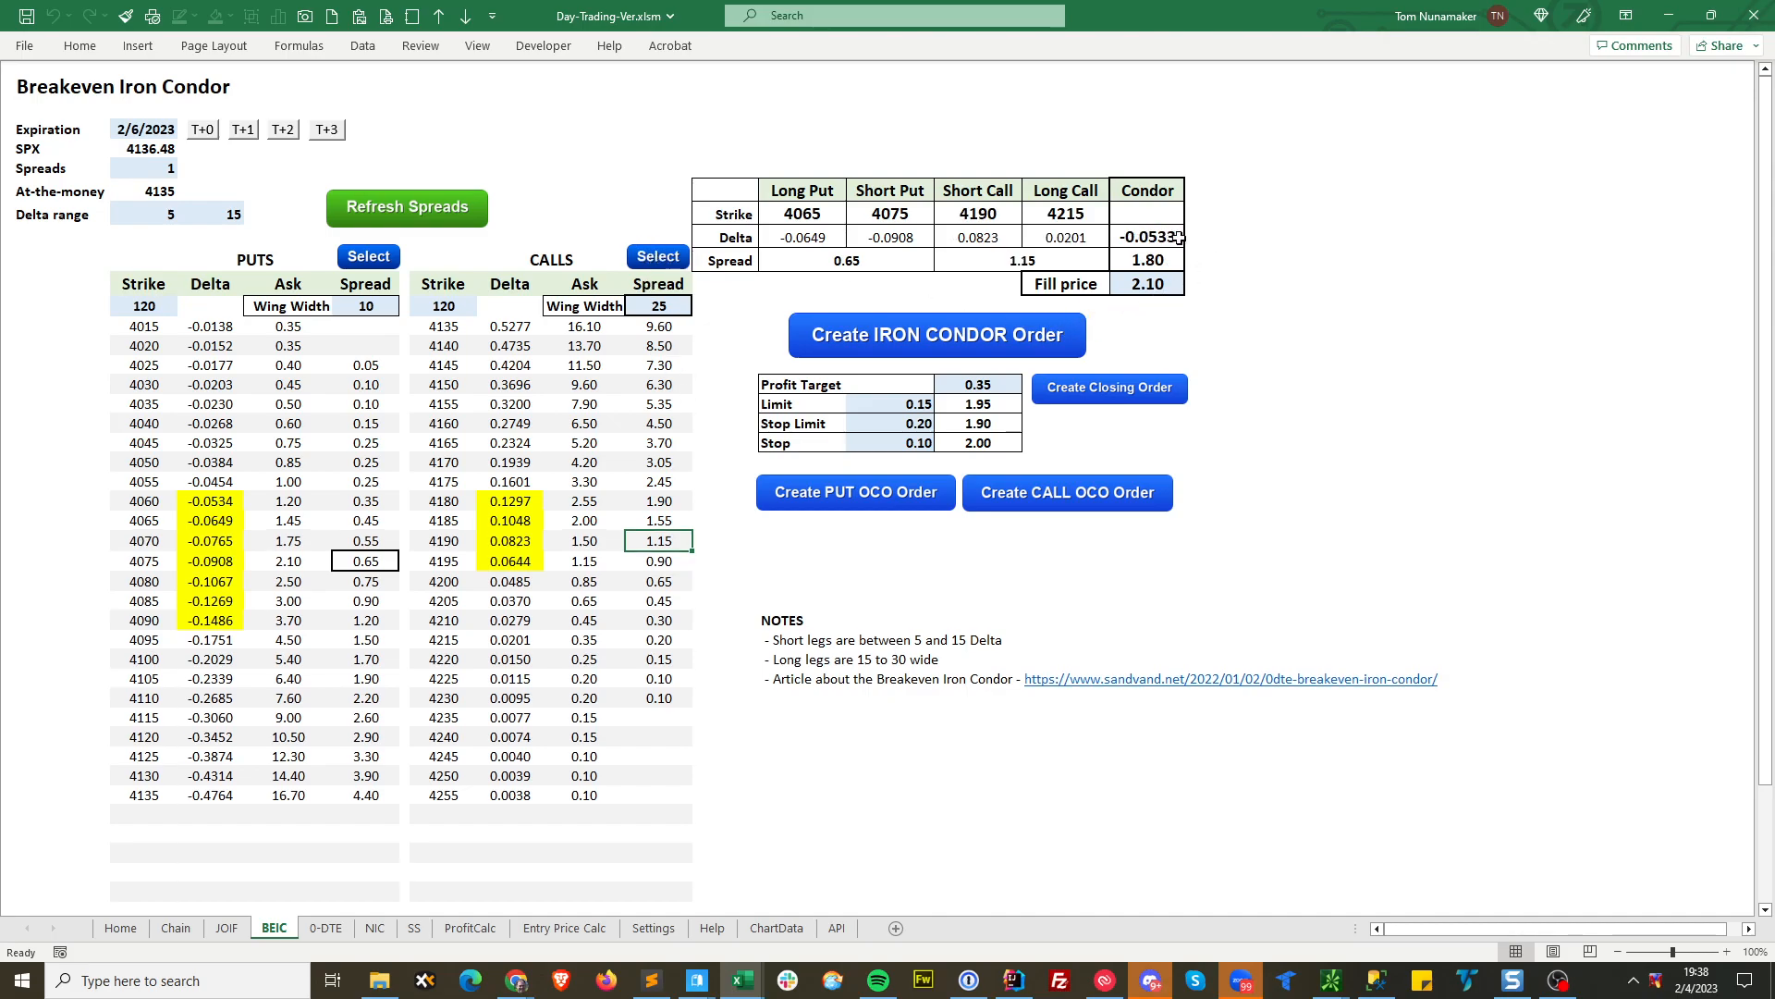
click(934, 340)
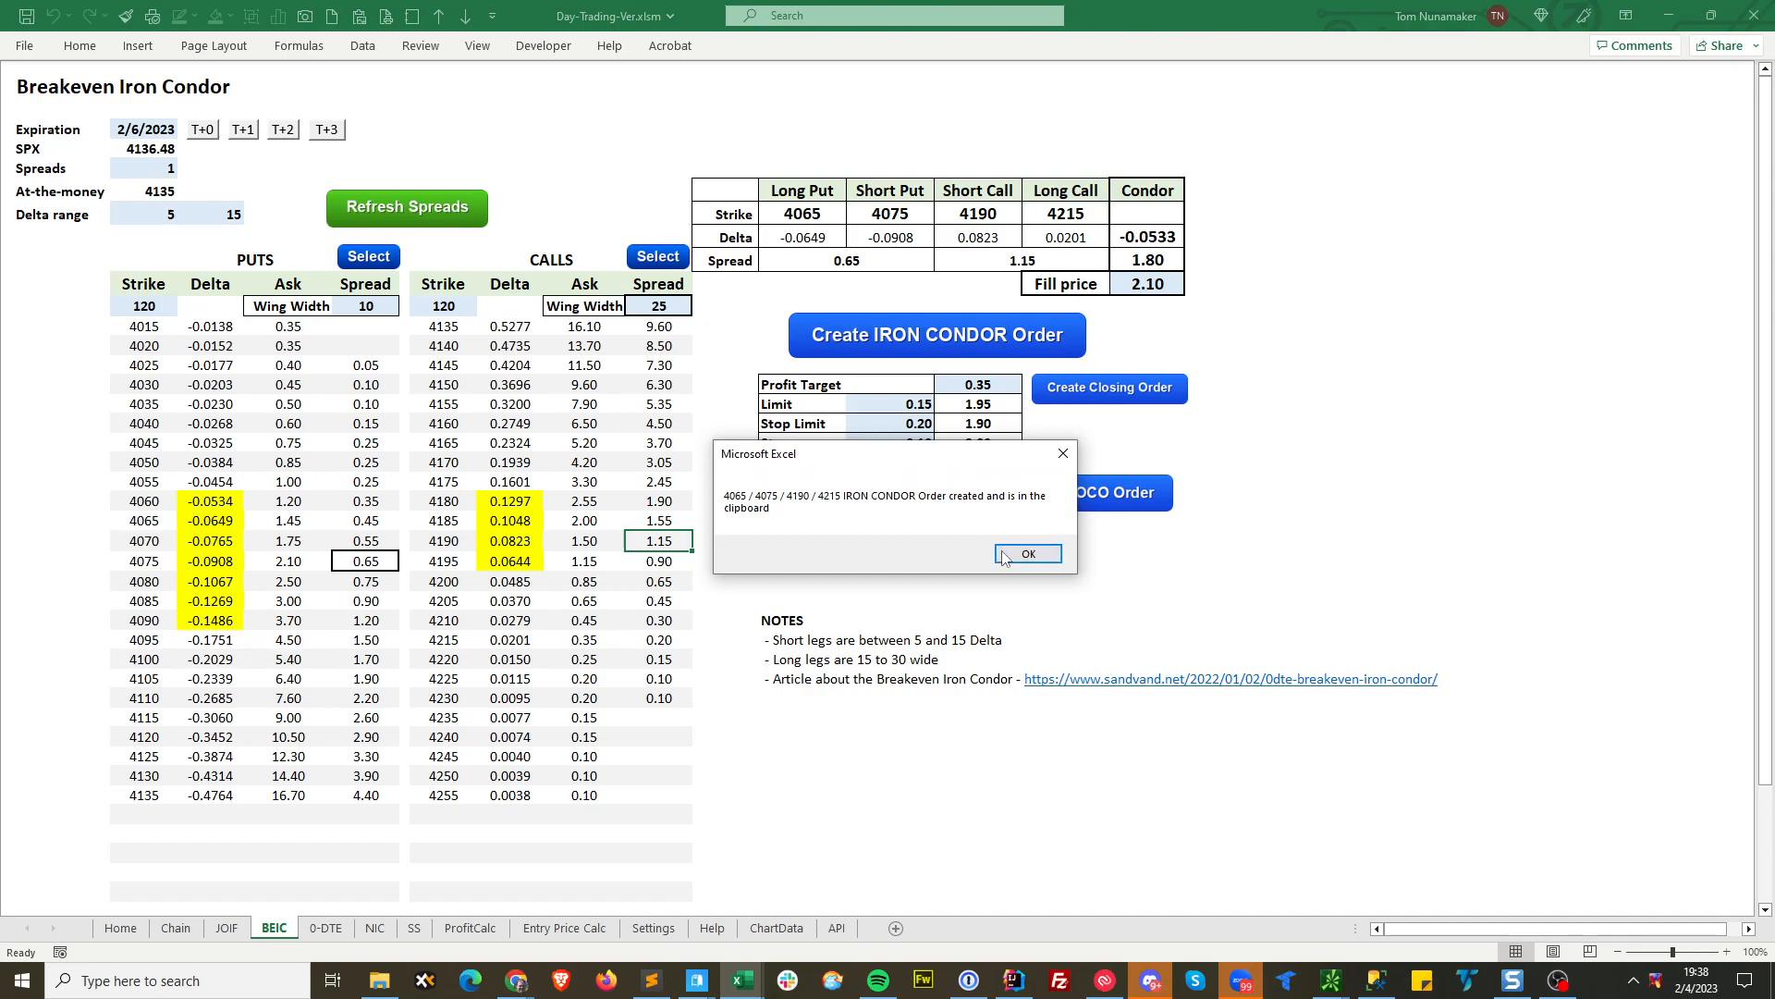
click(1007, 560)
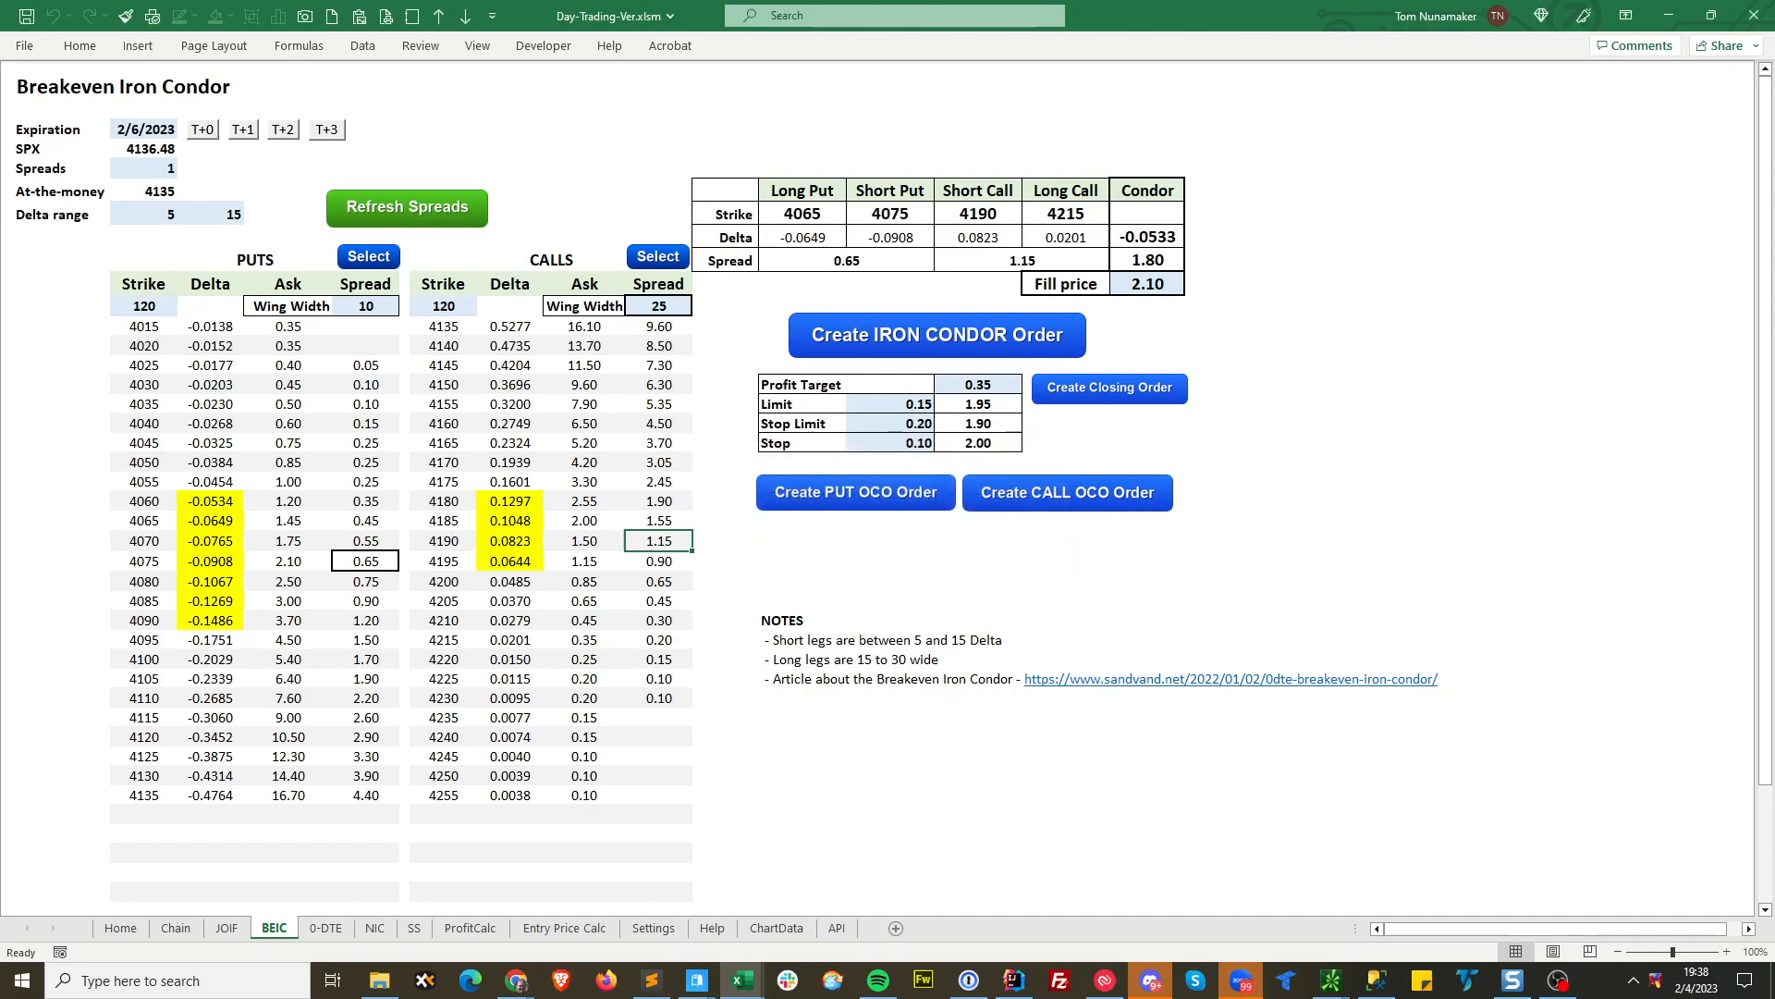
Switch to thinkorswim, delete the orders in order entry, and paste the new iron condor order there.
key(alt+Tab)
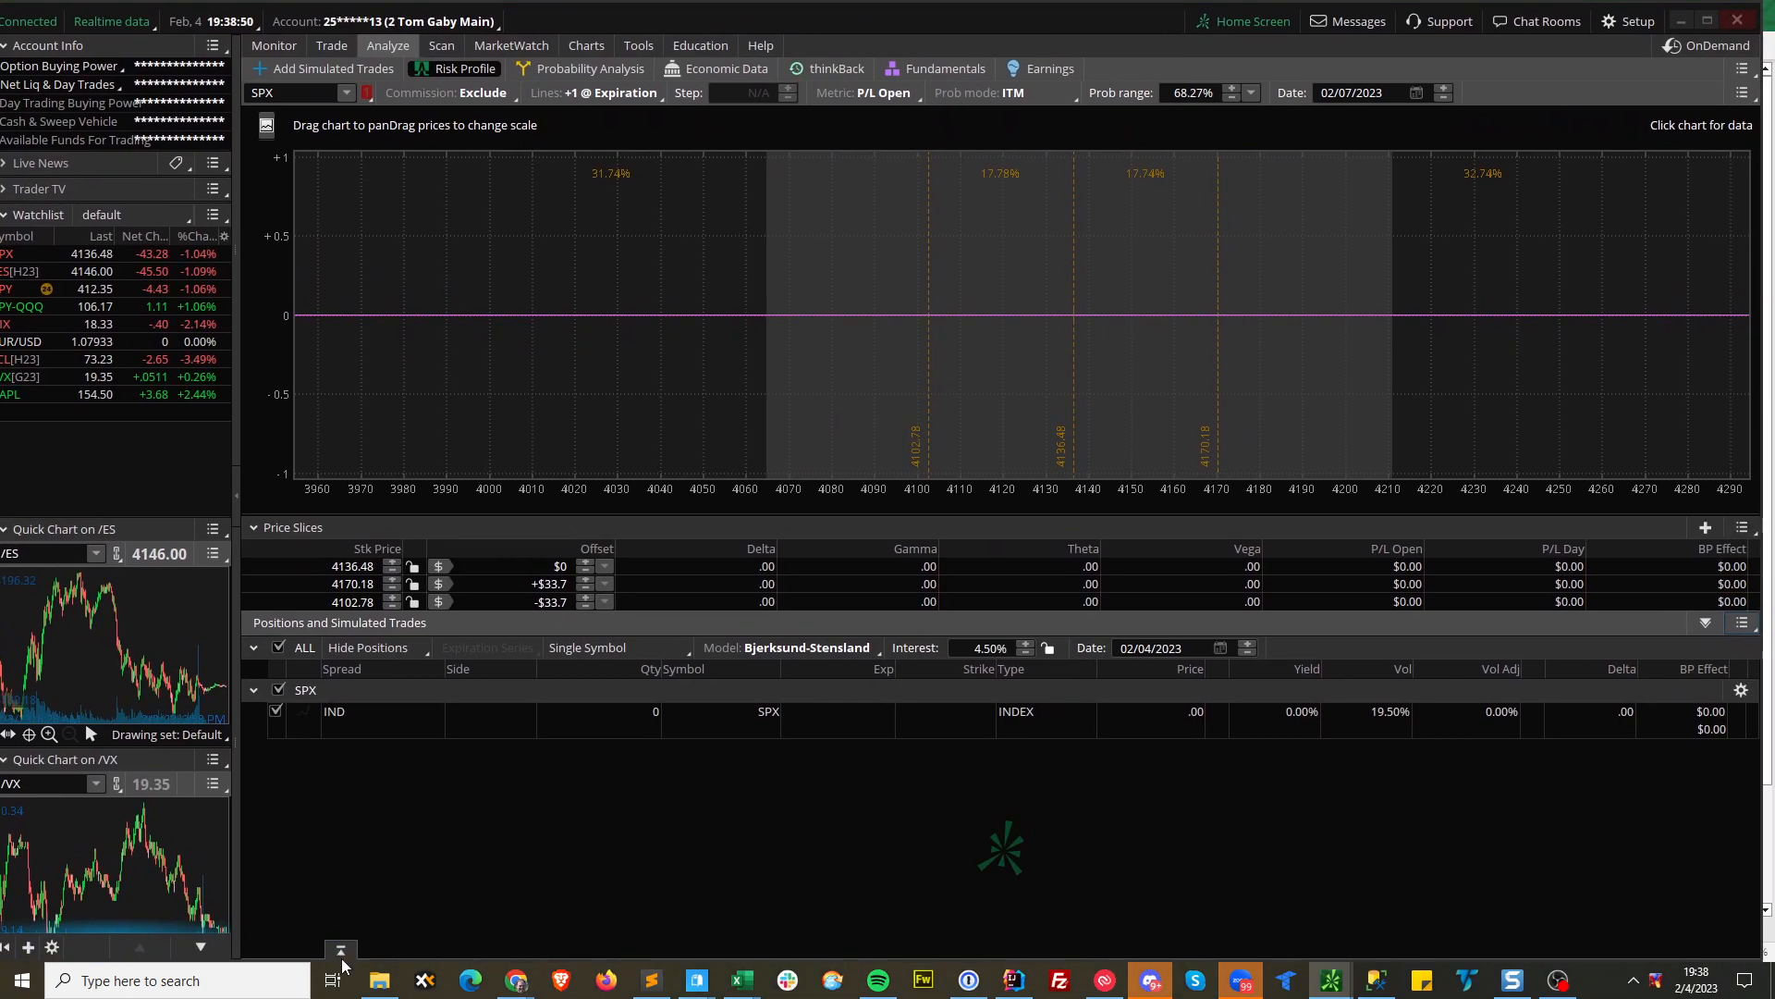
click(341, 951)
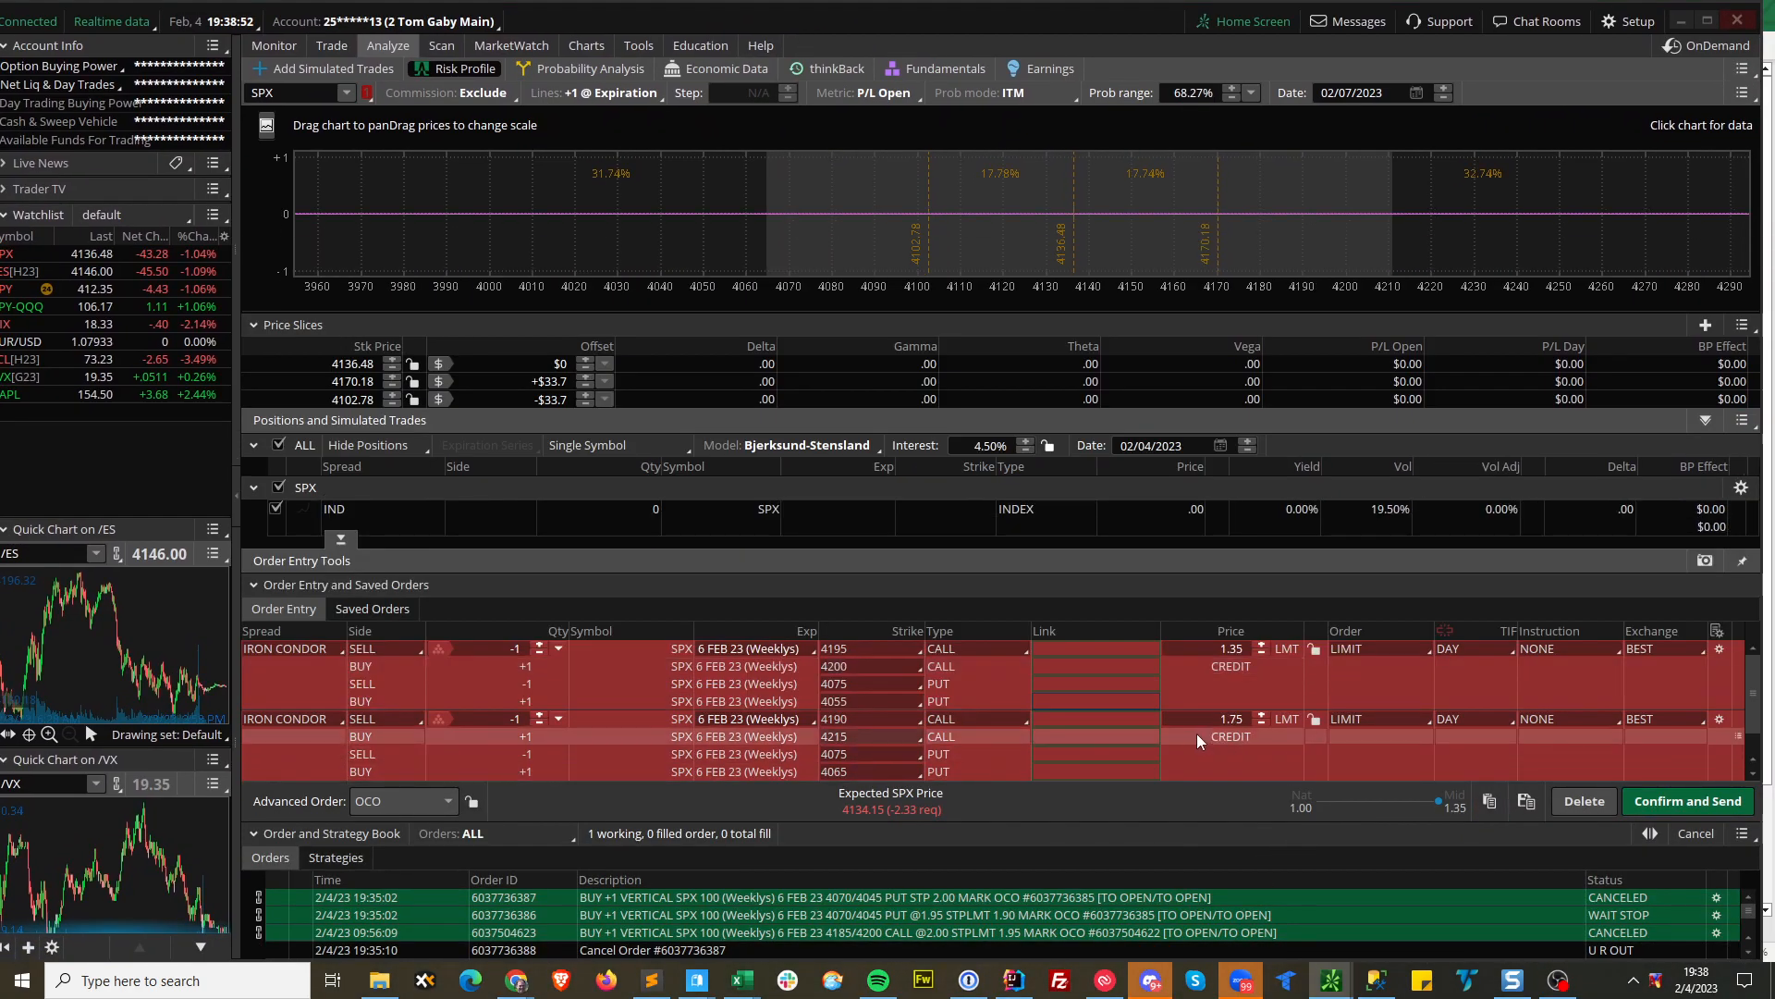
click(1584, 801)
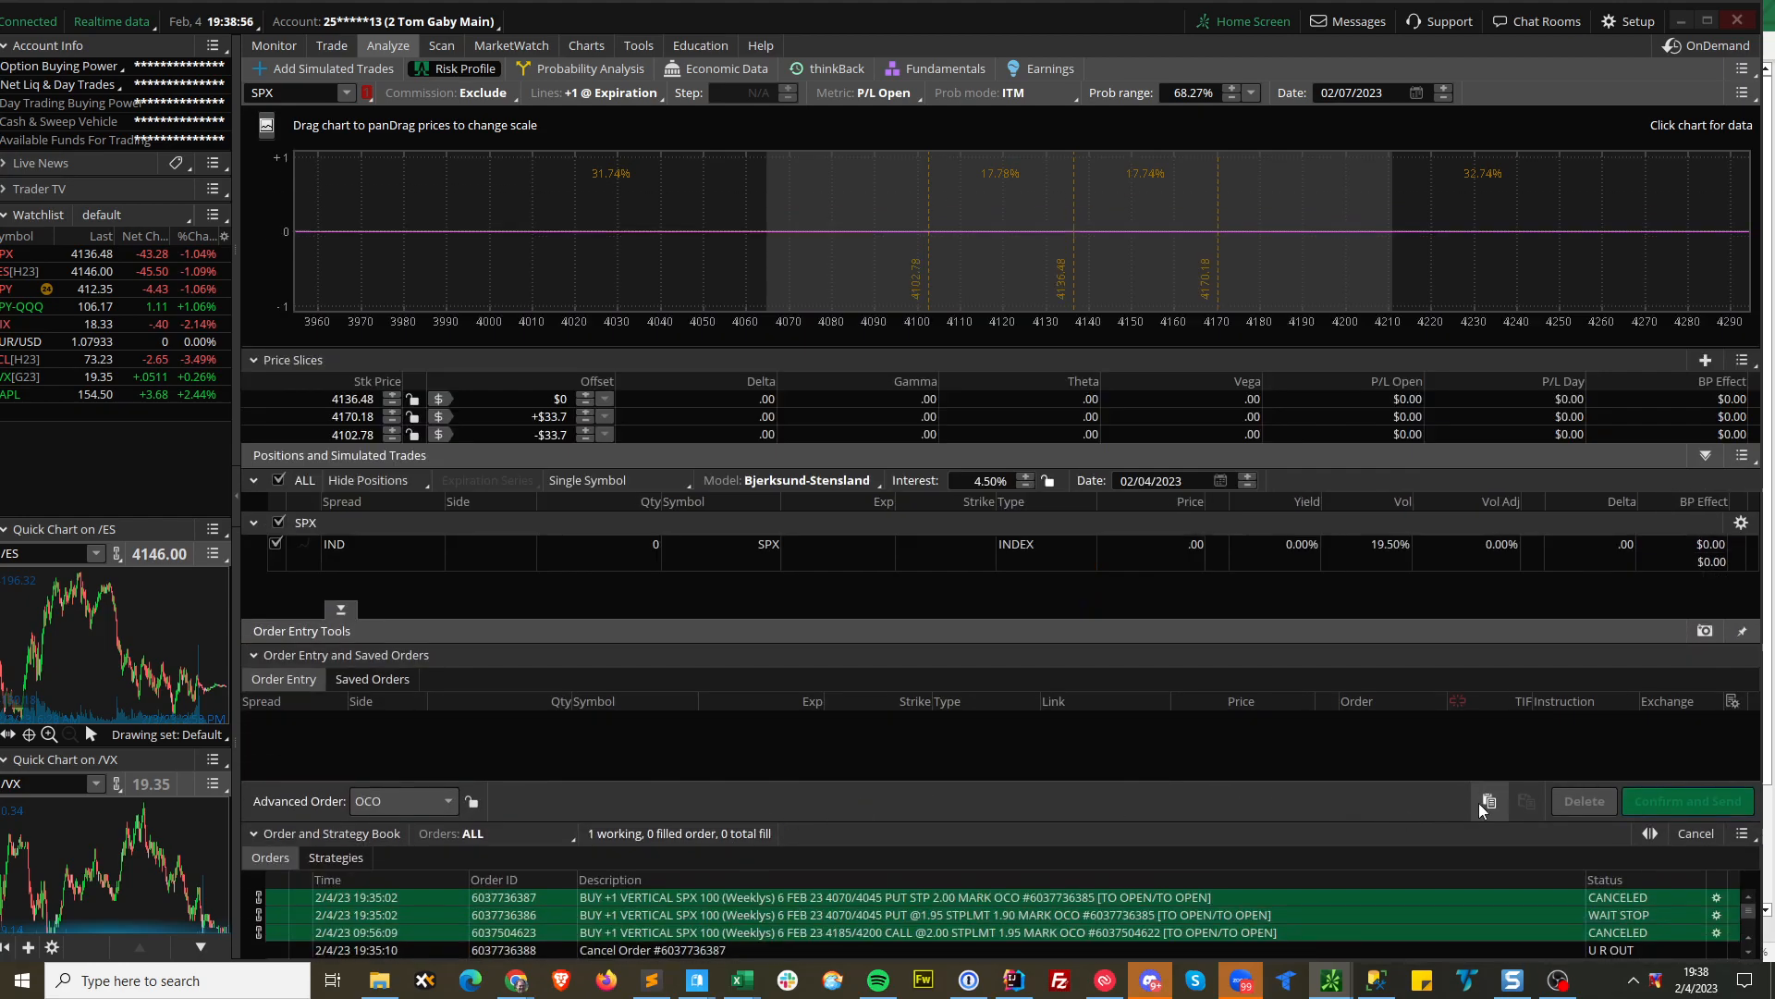
click(1488, 801)
Analyze the pasted 4065/4075/4190/4215 condor in an enlarged risk profile and return to the Excel workbook.
right_click(1028, 749)
click(1093, 839)
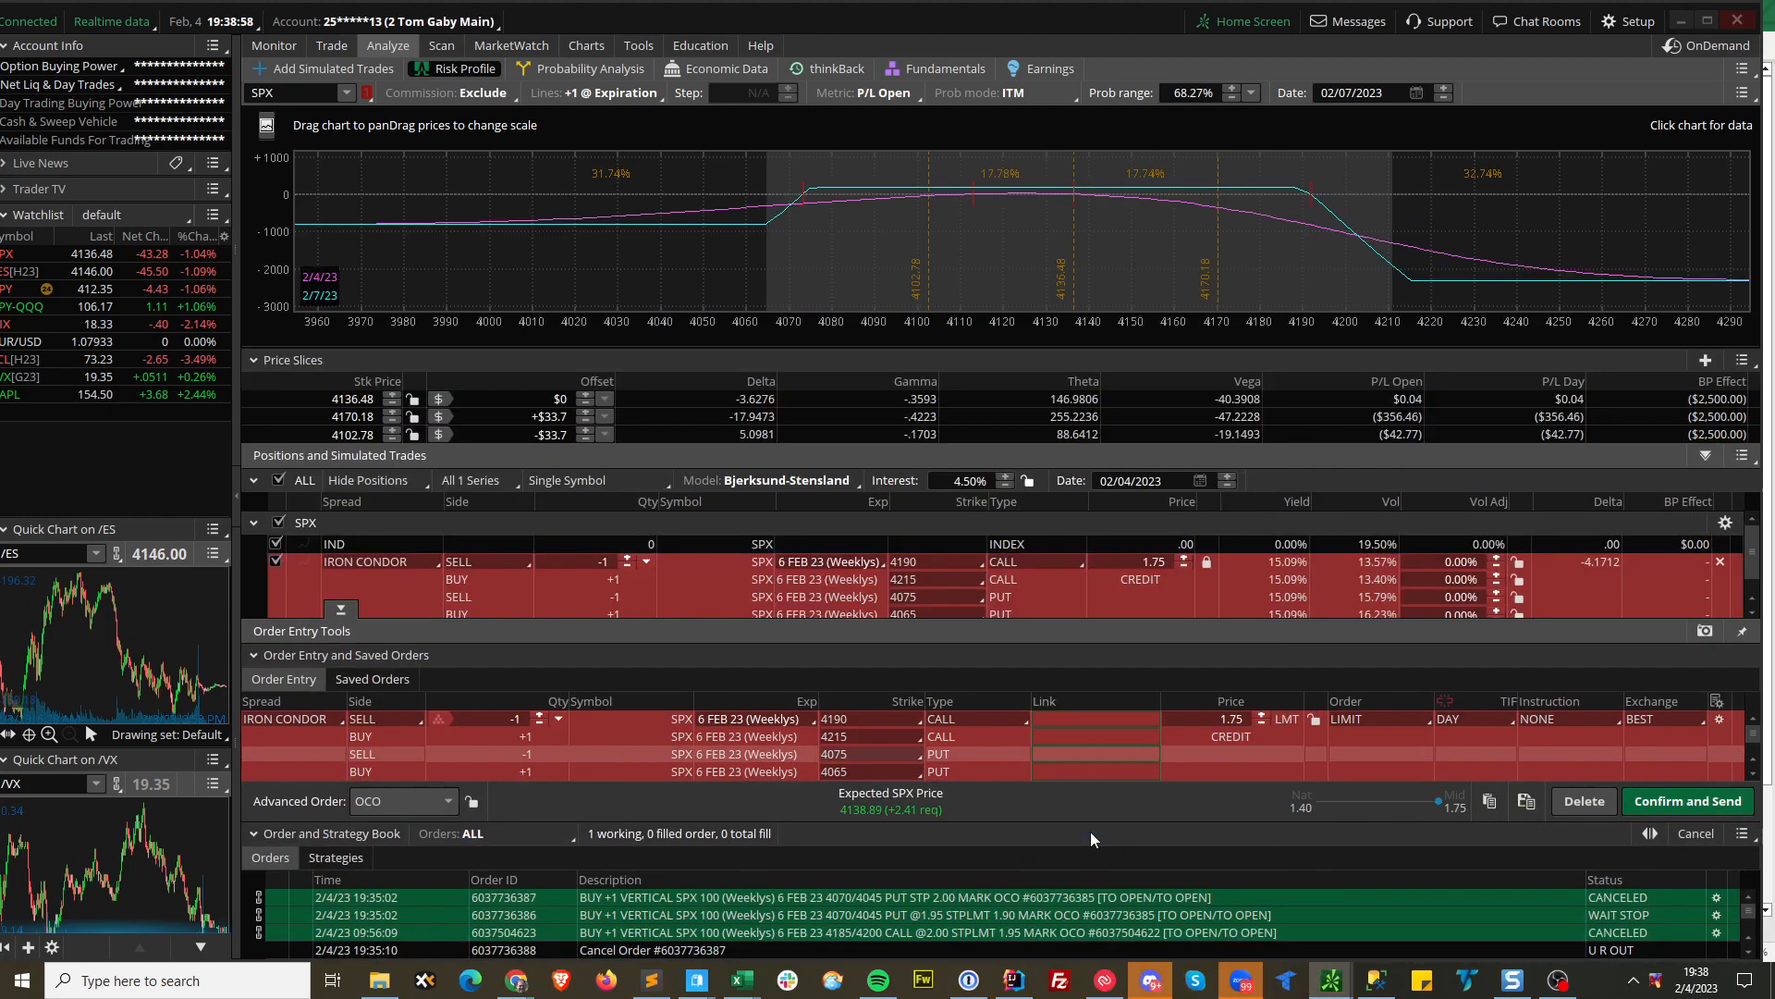
click(343, 609)
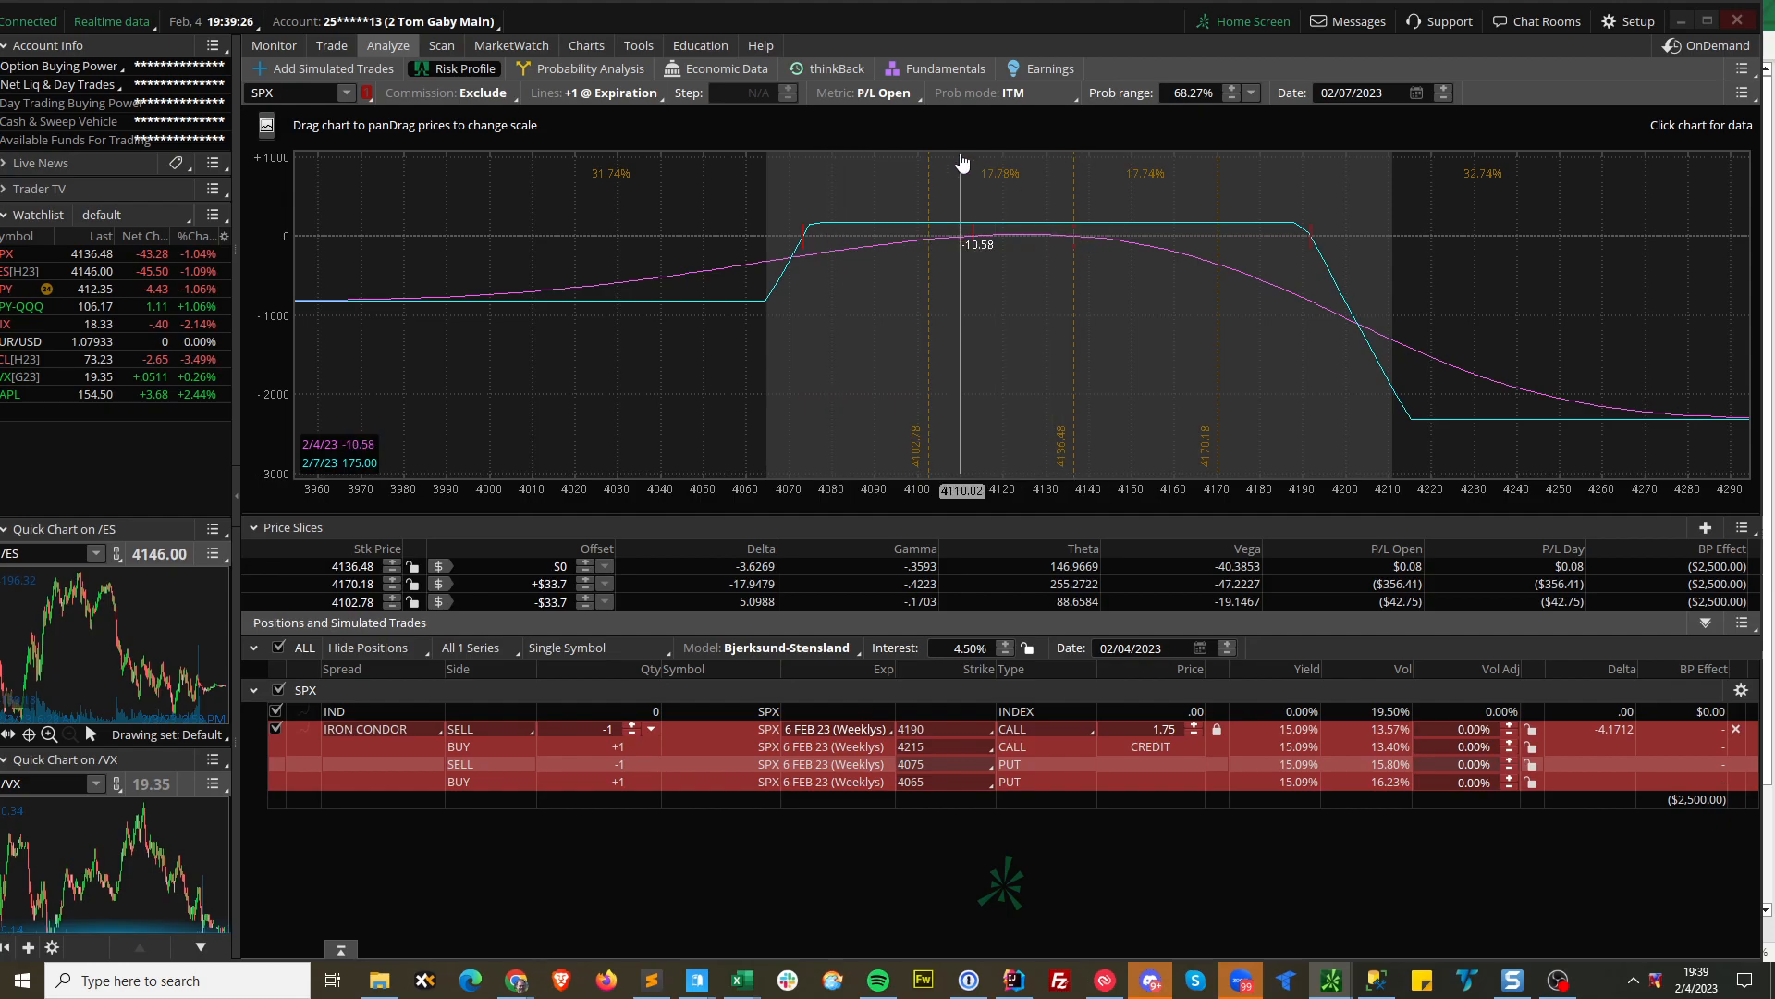
drag(967, 18, 0, 19)
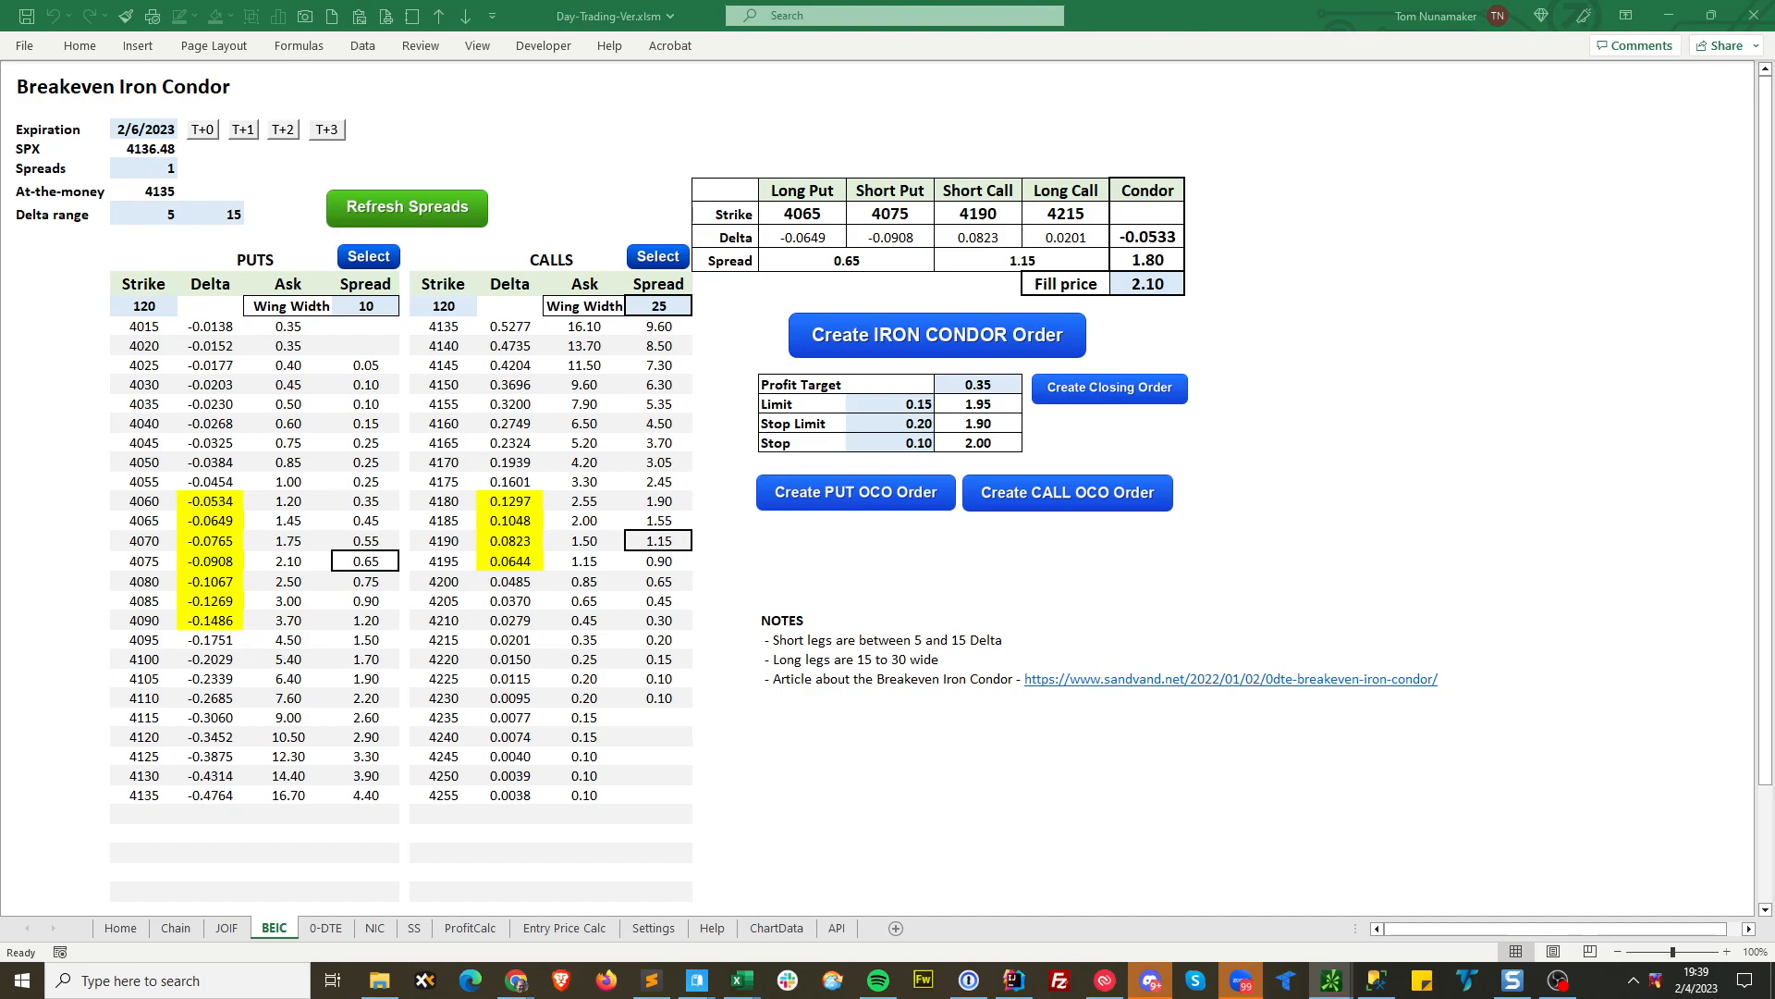